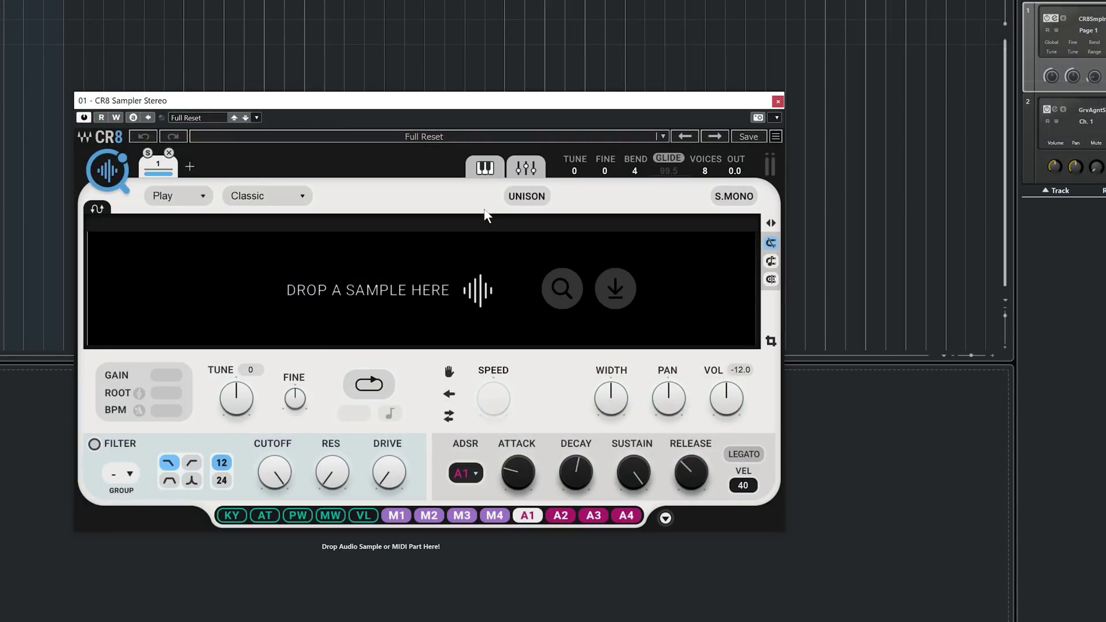
- Open the COSMOS sample finder from CR8 and toggle its folders pane, leaving the Local Folders list shown
{"action": "left_click", "coordinate": [104, 167]}
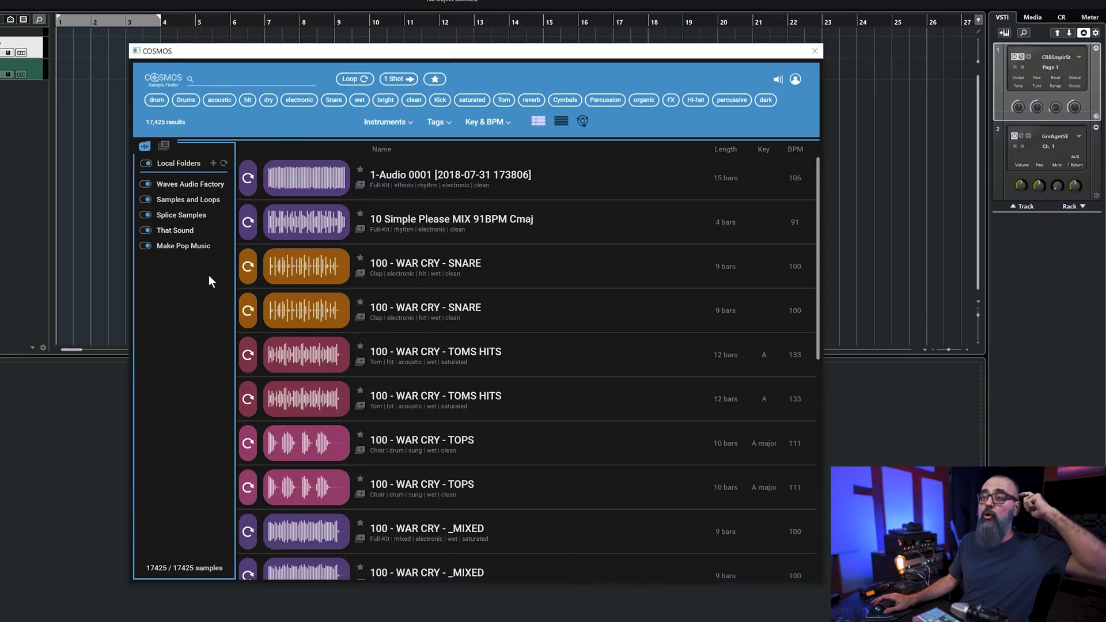
{"action": "left_click", "coordinate": [144, 148]}
{"action": "left_click", "coordinate": [143, 148]}
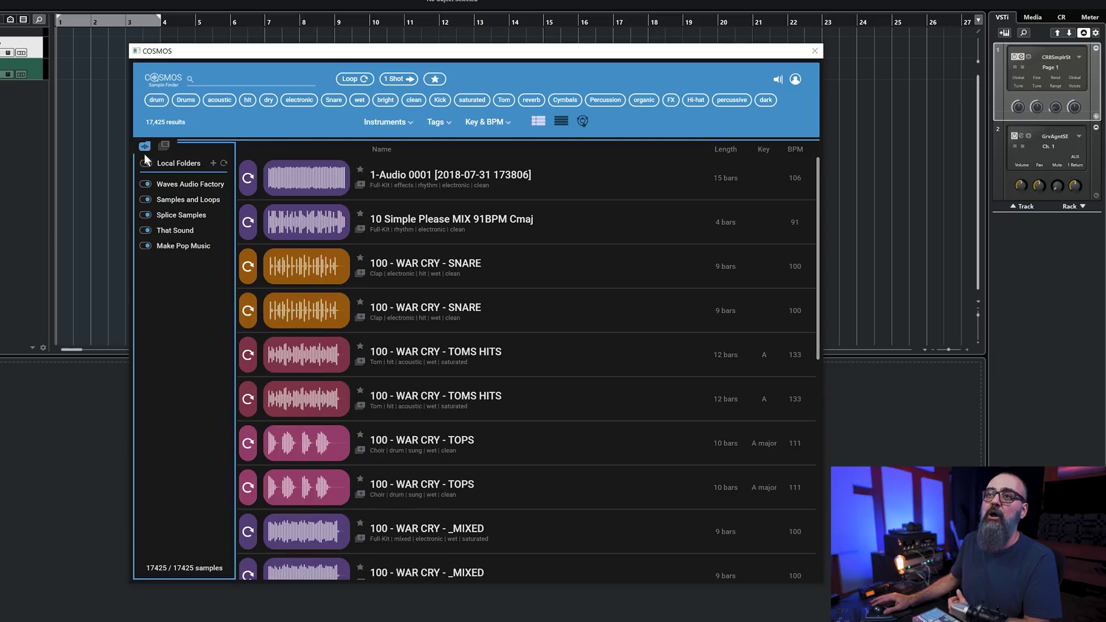
{"action": "left_click", "coordinate": [144, 148]}
{"action": "left_click", "coordinate": [144, 147]}
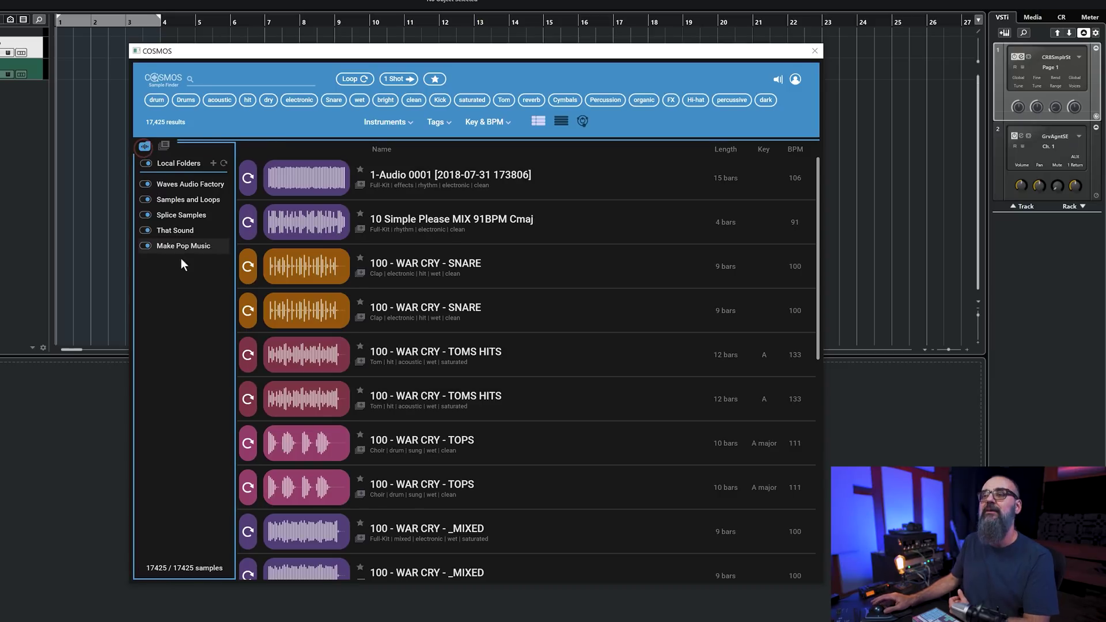
- Open and dismiss the folder chooser for adding a local sample folder
{"action": "left_click", "coordinate": [213, 166]}
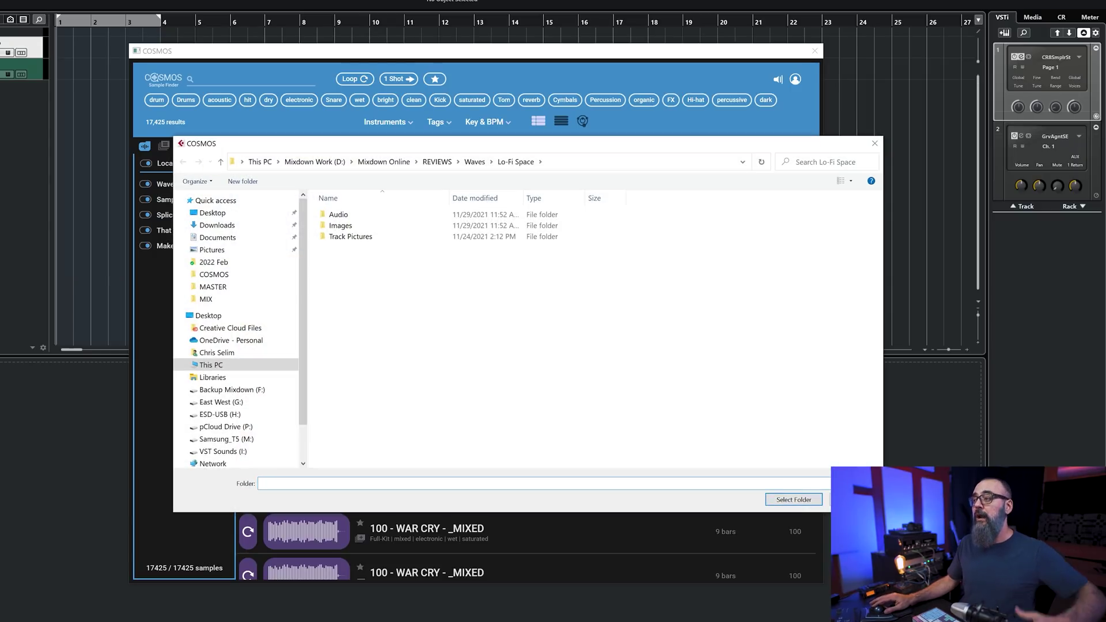
{"action": "left_click", "coordinate": [794, 499]}
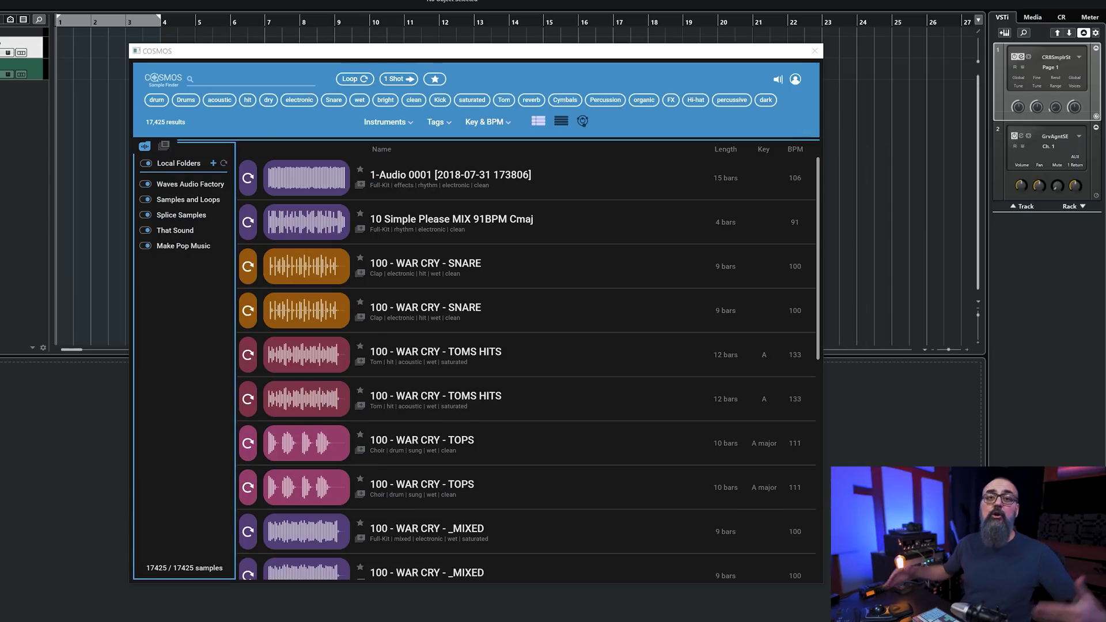
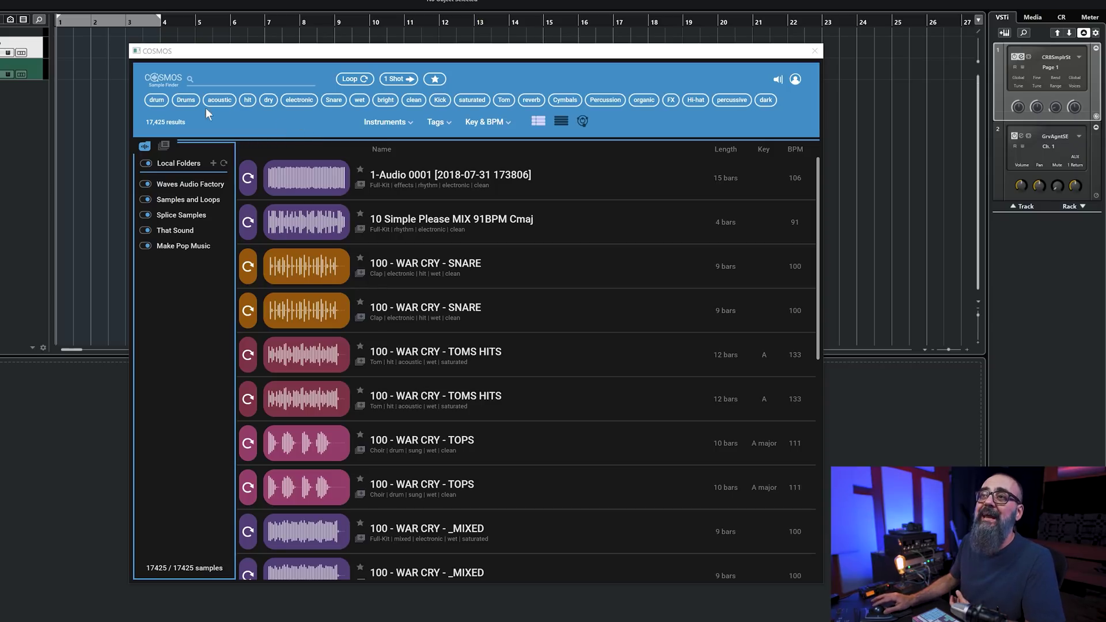
- Filter the sample library to Drums loops, browse the list, and preview WA DNB 172BPM 04
{"action": "left_click", "coordinate": [184, 101]}
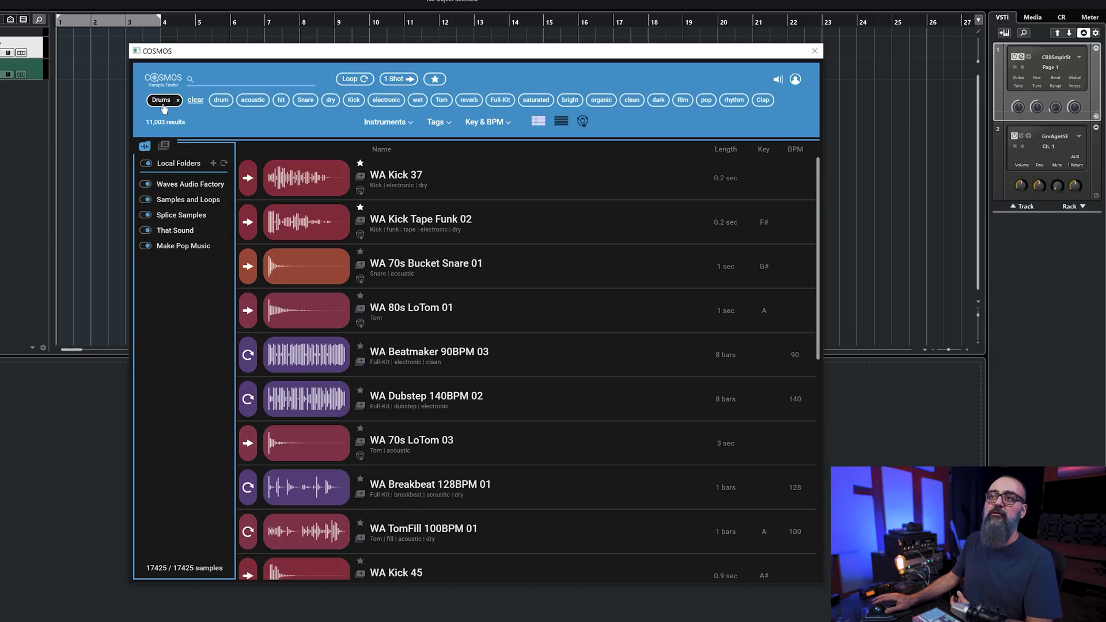
{"action": "left_click", "coordinate": [354, 79]}
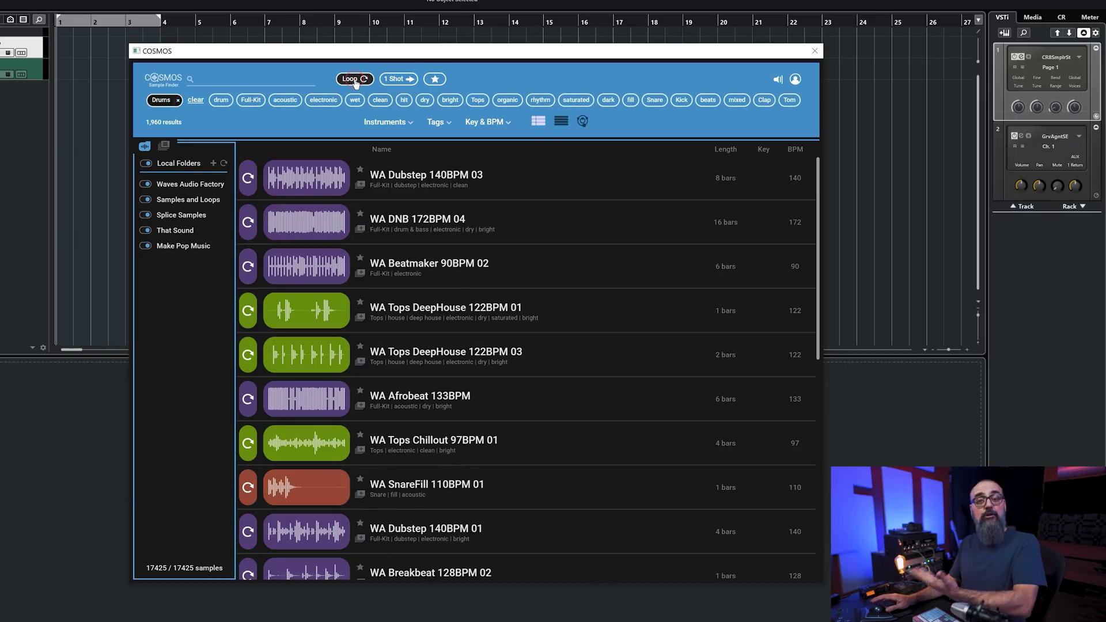
{"action": "scroll", "coordinate": [548, 282], "scroll_direction": "down", "scroll_amount": 8}
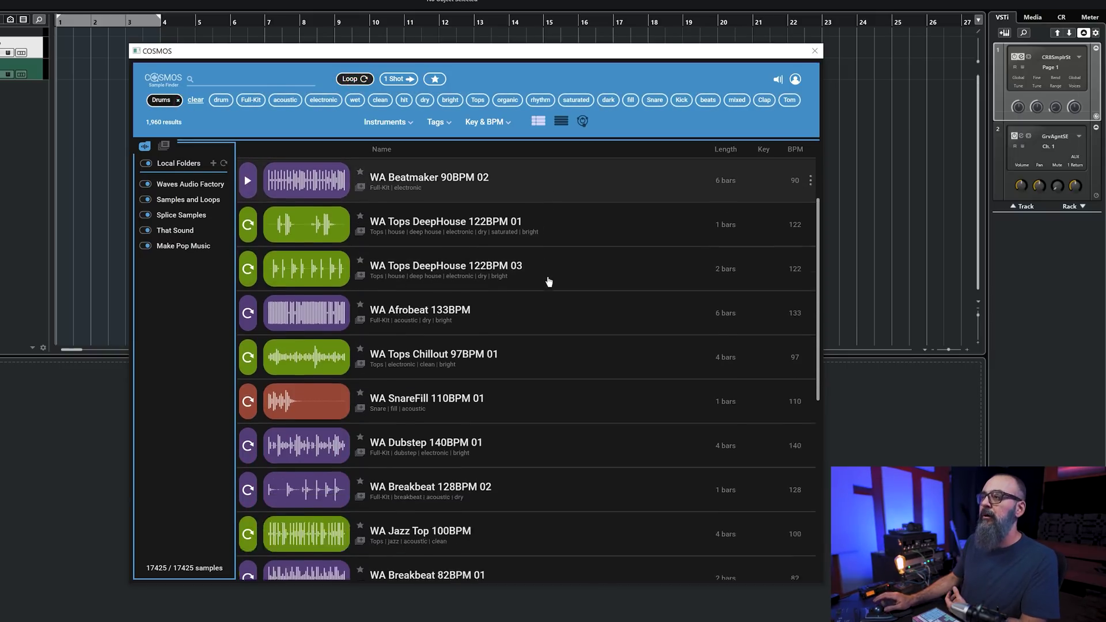
{"action": "scroll", "coordinate": [548, 281], "scroll_direction": "down", "scroll_amount": 4}
{"action": "scroll", "coordinate": [547, 281], "scroll_direction": "up", "scroll_amount": 10}
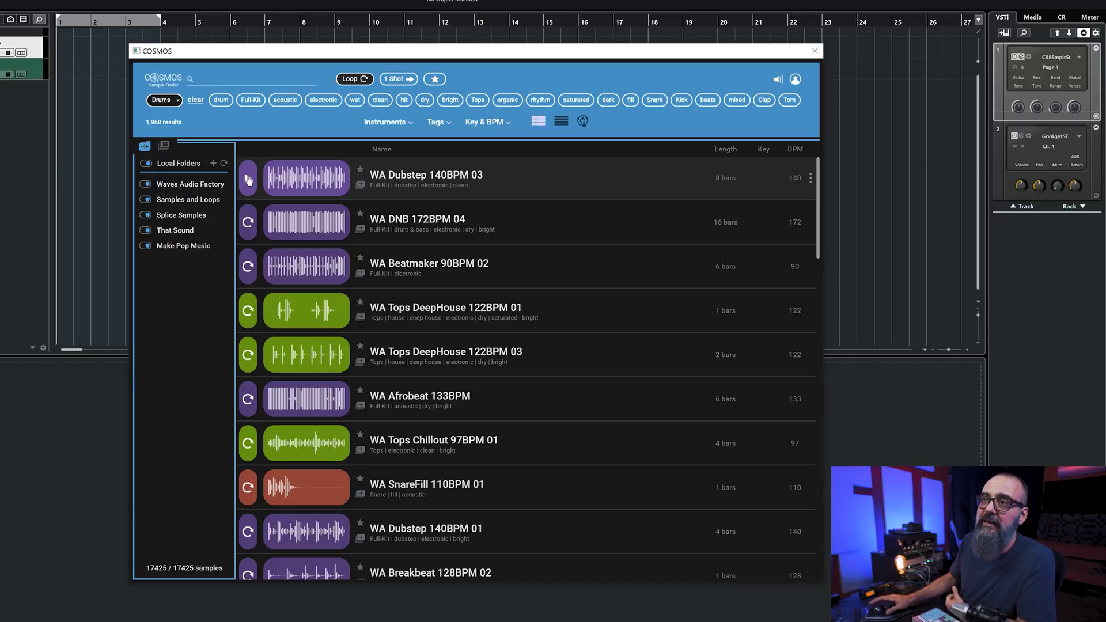
{"action": "left_click", "coordinate": [247, 224]}
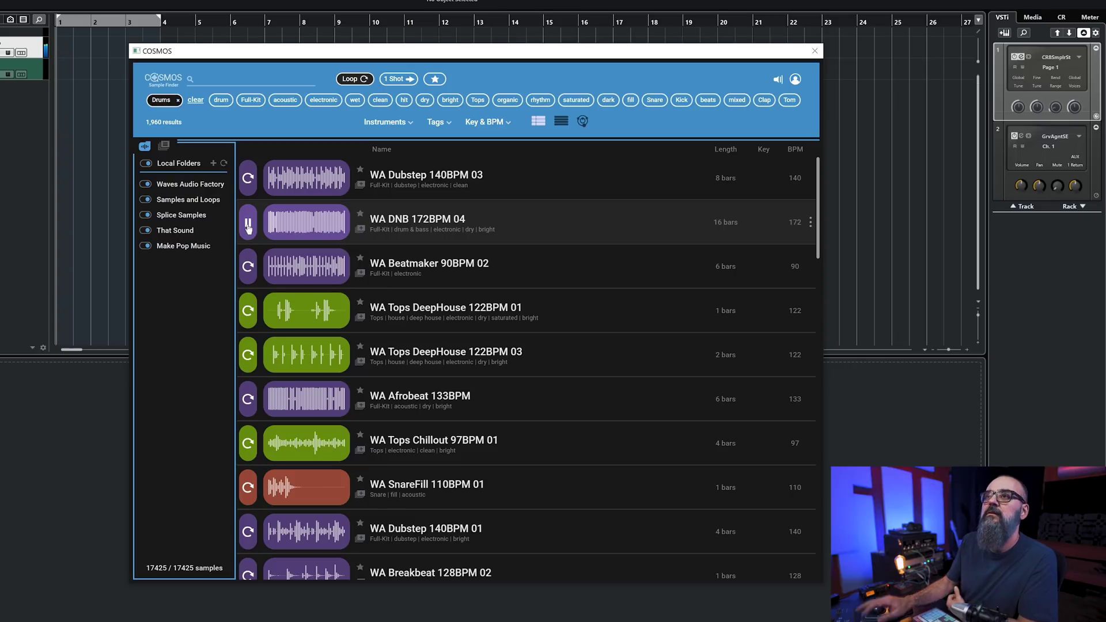
{"action": "left_click", "coordinate": [247, 224]}
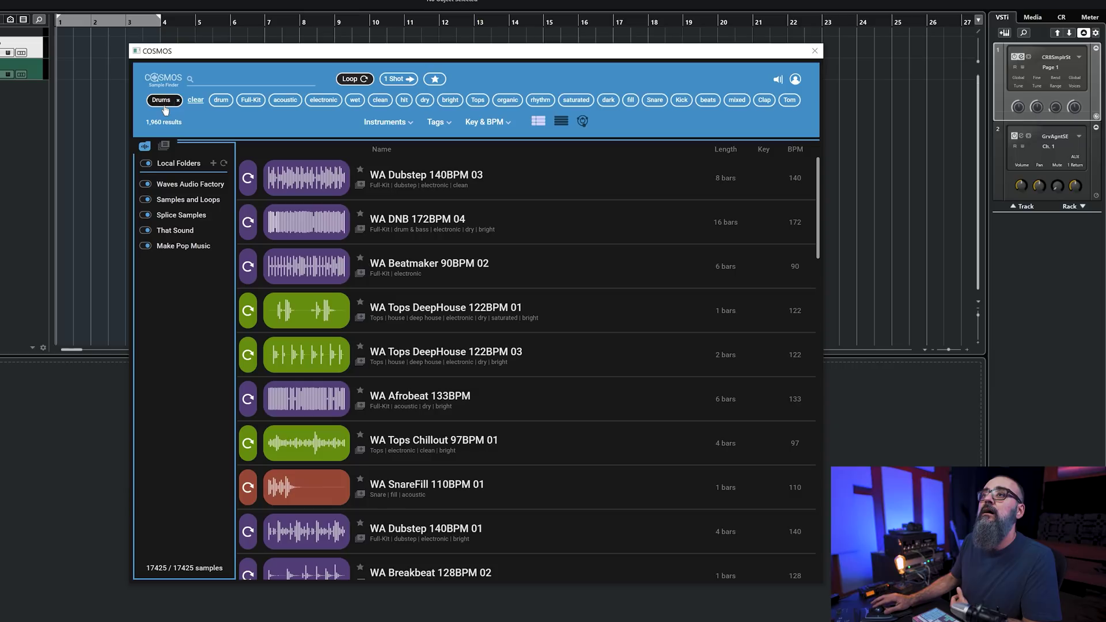
- Narrow the drum loops with the electronic and dark tags and preview 100 DRUM LOOP 01 FULL
{"action": "left_click", "coordinate": [323, 101]}
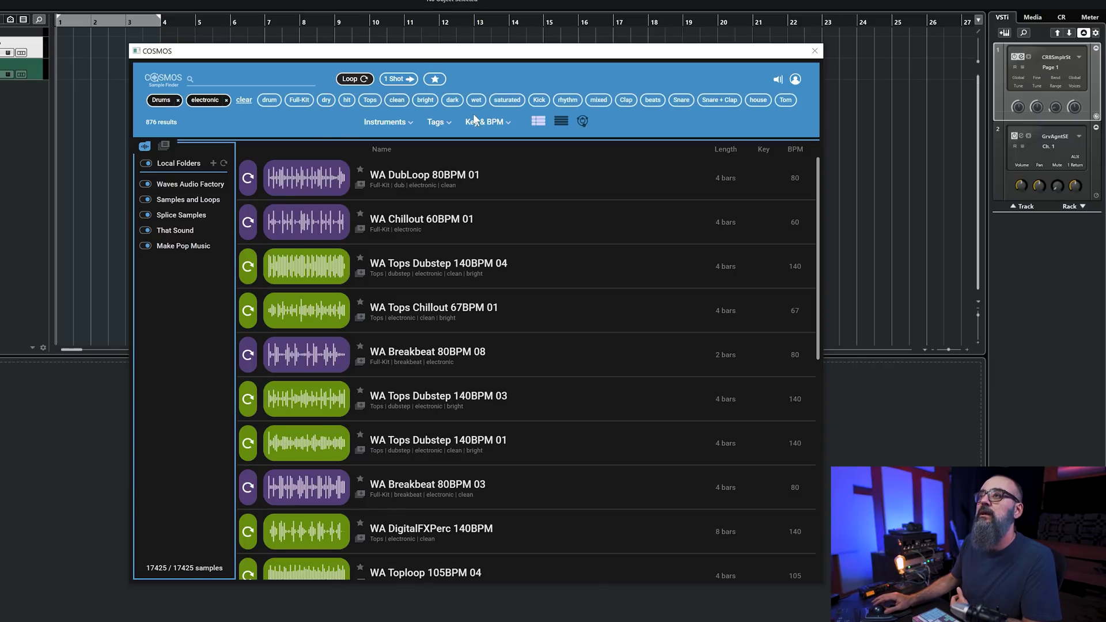
{"action": "left_click", "coordinate": [451, 100]}
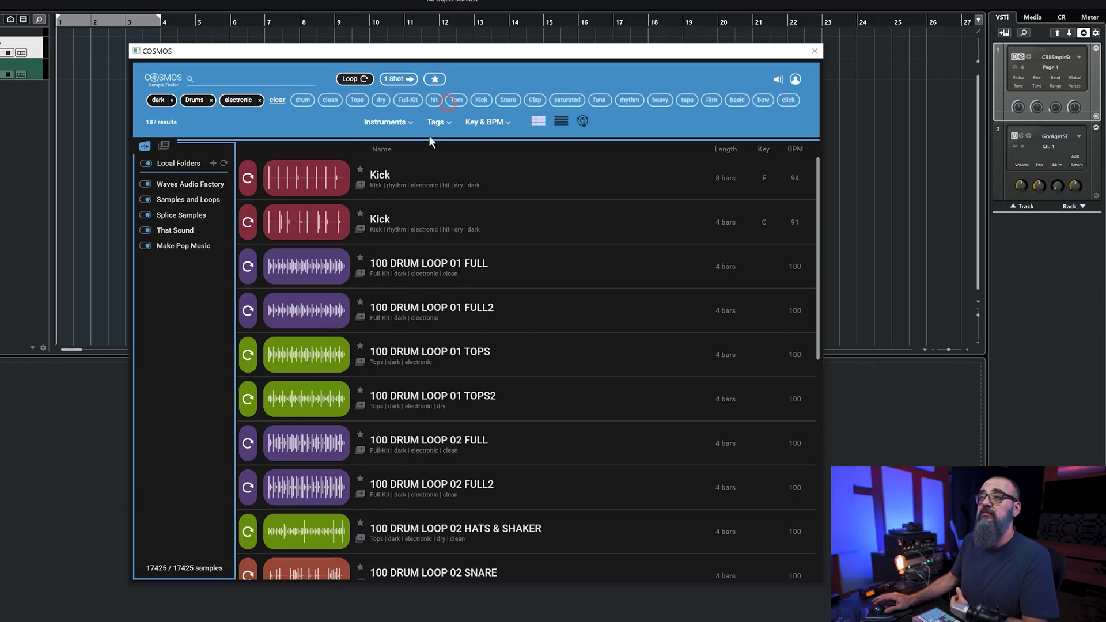
{"action": "left_click", "coordinate": [248, 269]}
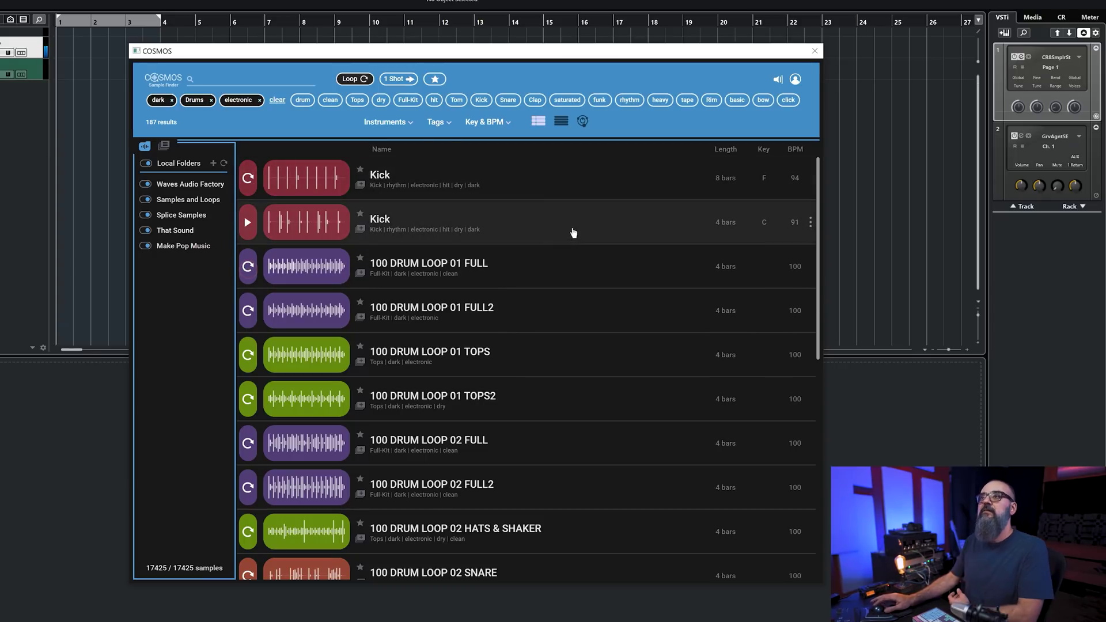
- Clear all tag filters and alternate between the waveform list and the compact list, ending on the compact one
{"action": "left_click", "coordinate": [278, 97]}
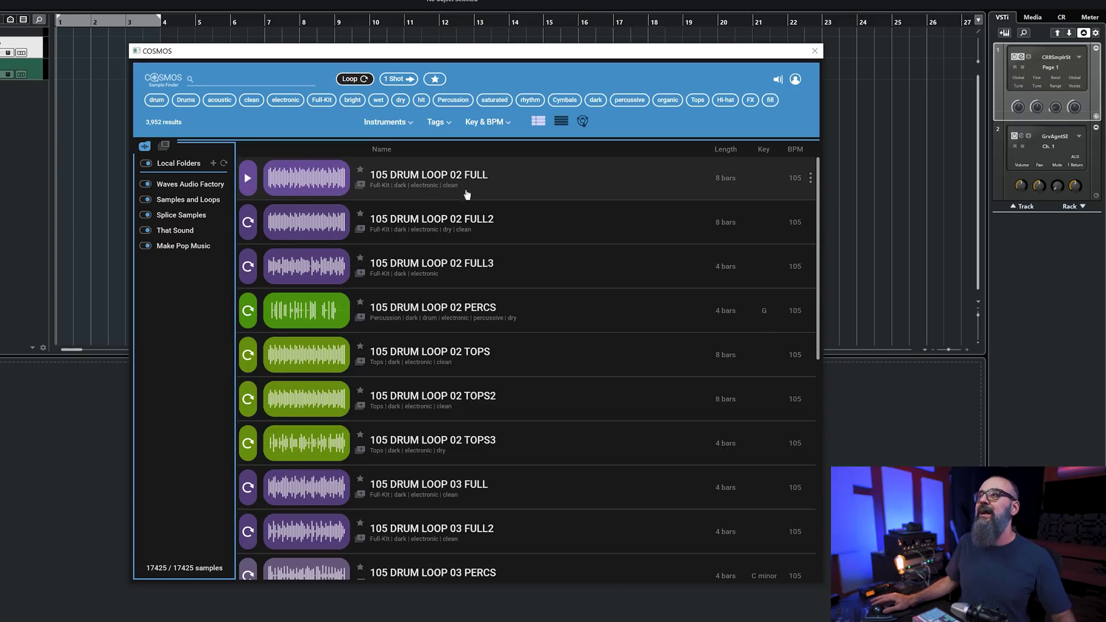
{"action": "left_click", "coordinate": [562, 123]}
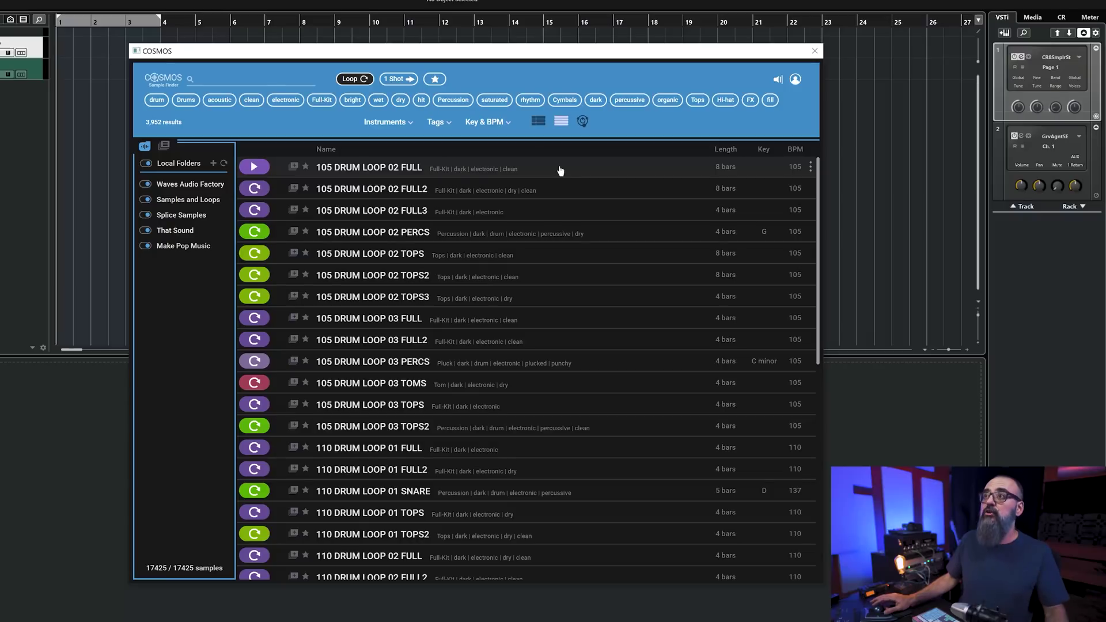
{"action": "left_click", "coordinate": [538, 122]}
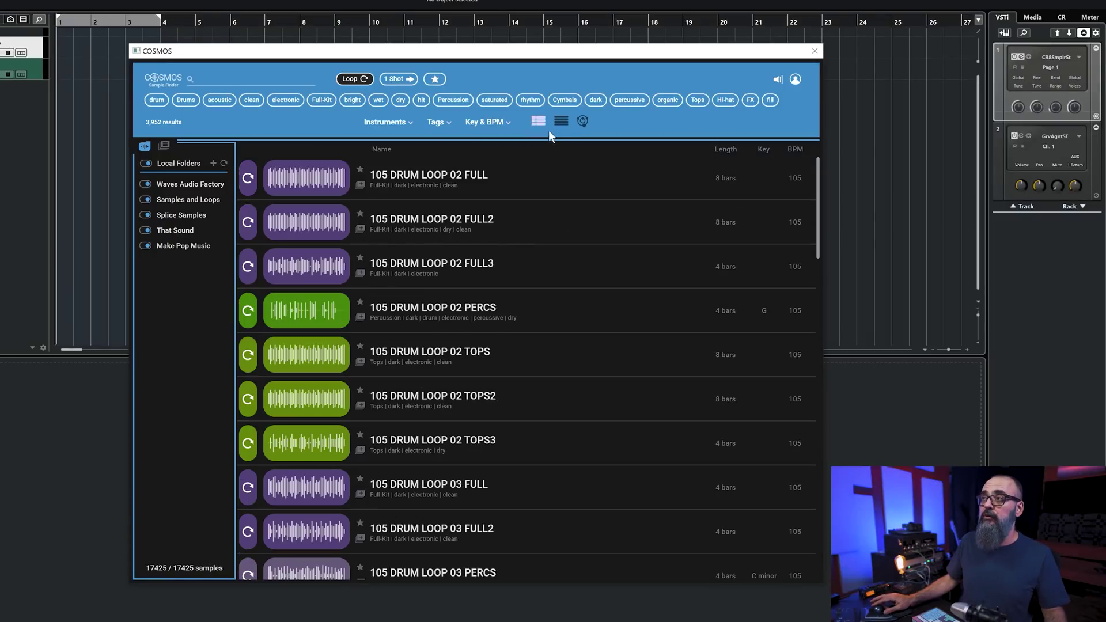
{"action": "left_click", "coordinate": [560, 122]}
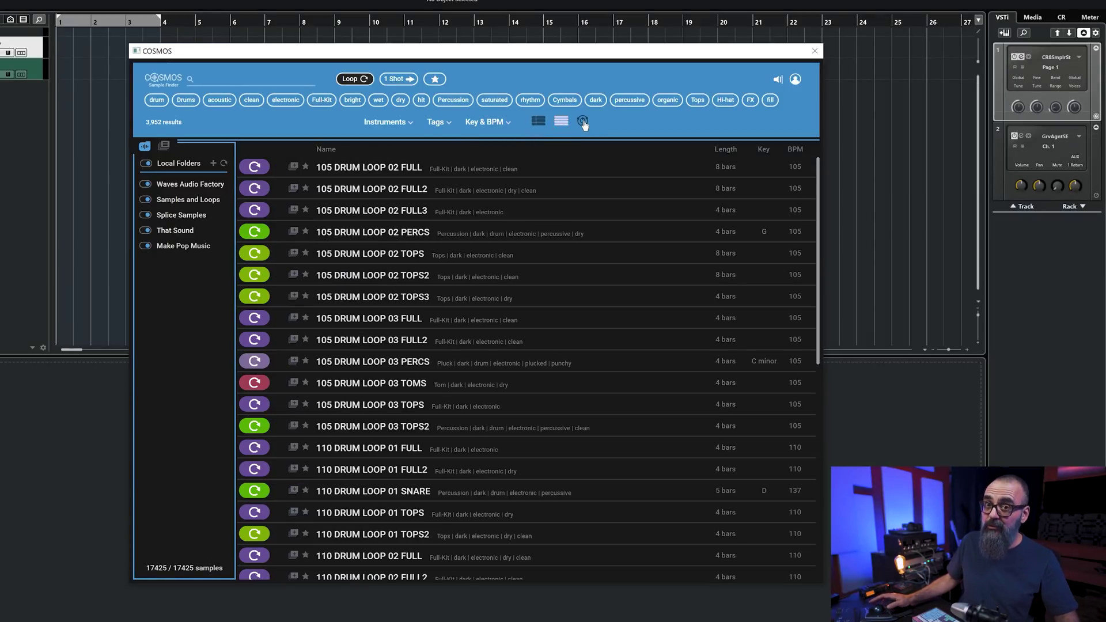
- Switch to the star map view of one-shots and preview the WA EP Piano Cmaj sample up close
{"action": "left_click", "coordinate": [582, 121]}
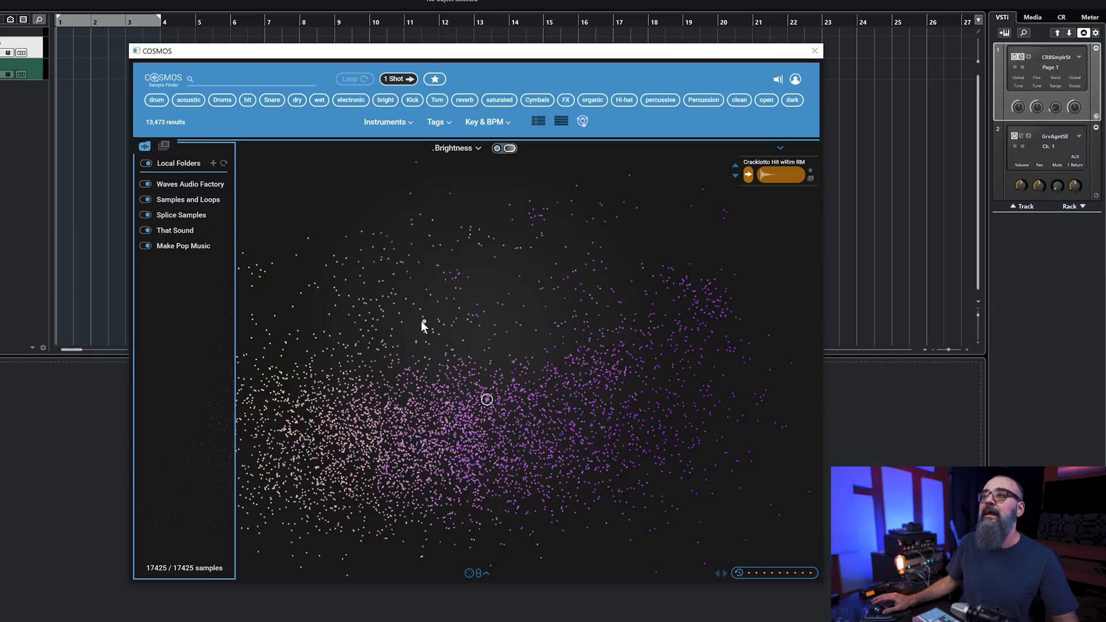
{"action": "left_click", "coordinate": [402, 323]}
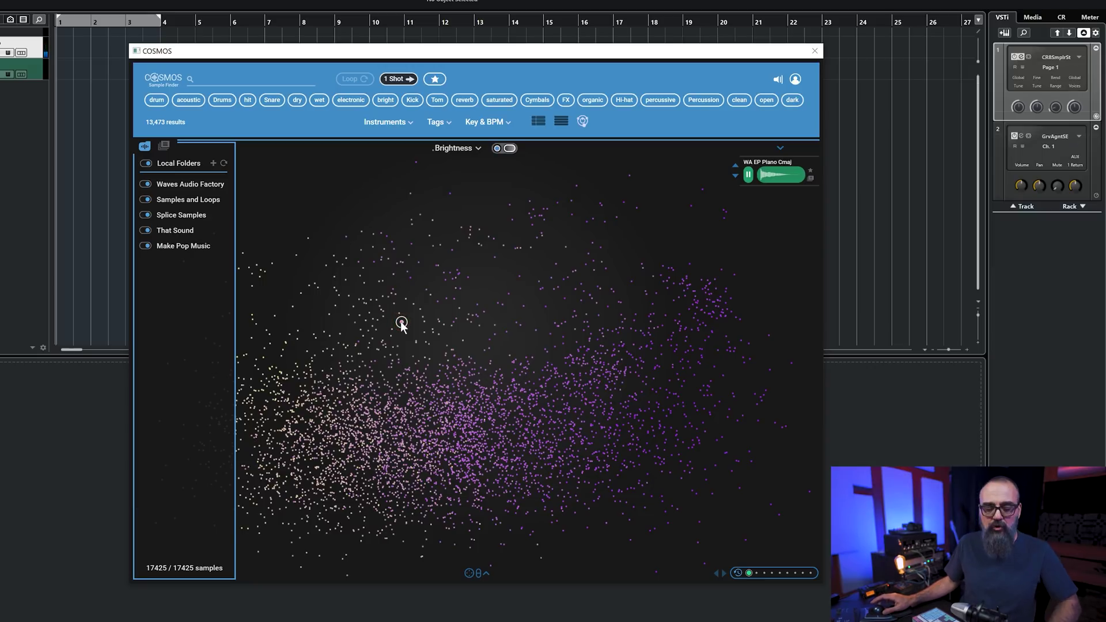
{"action": "scroll", "coordinate": [401, 323], "scroll_direction": "up", "scroll_amount": 5}
{"action": "scroll", "coordinate": [423, 359], "scroll_direction": "up", "scroll_amount": 2}
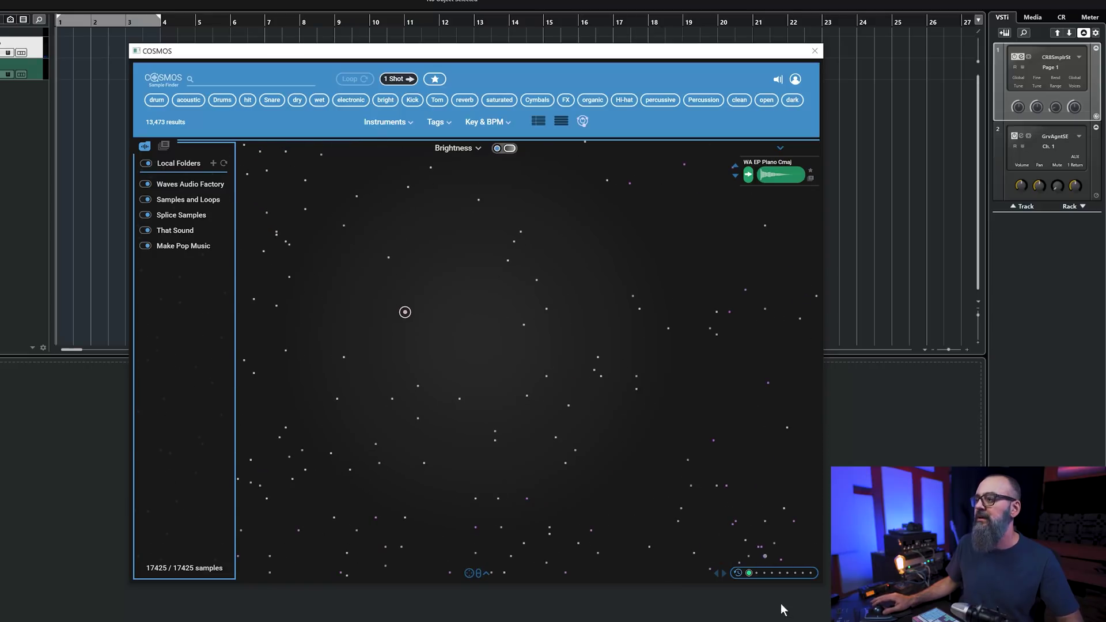
- Enlarge and reposition the COSMOS window and explore the spread of samples across the star map
{"action": "left_click_drag", "start_coordinate": [818, 584], "coordinate": [996, 621]}
{"action": "left_click_drag", "start_coordinate": [743, 52], "coordinate": [631, 2]}
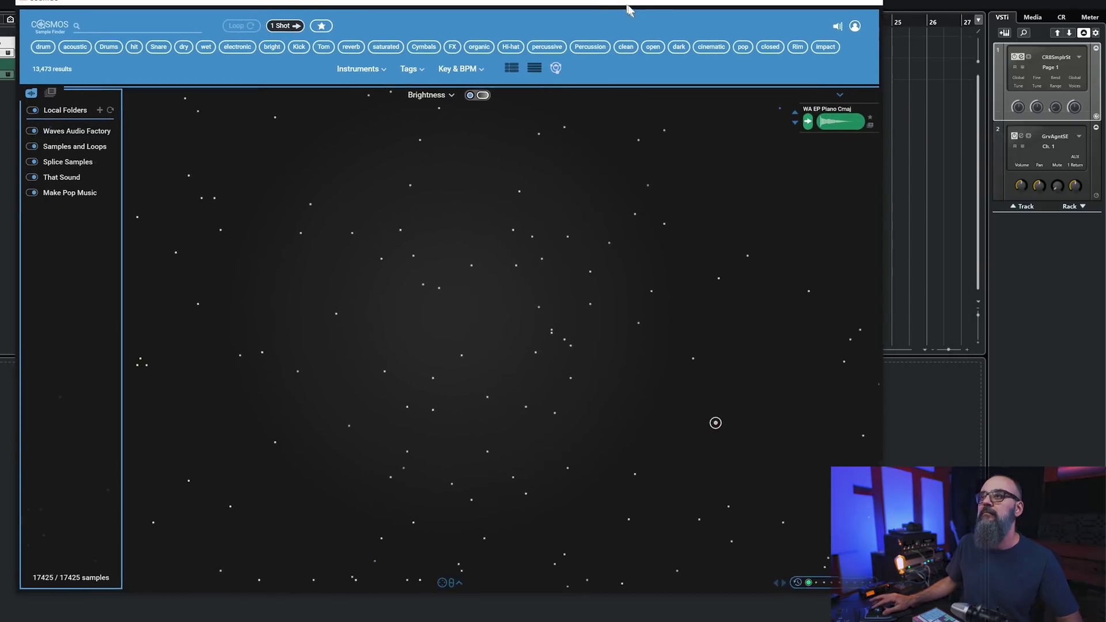
{"action": "scroll", "coordinate": [488, 376], "scroll_direction": "up", "scroll_amount": 5}
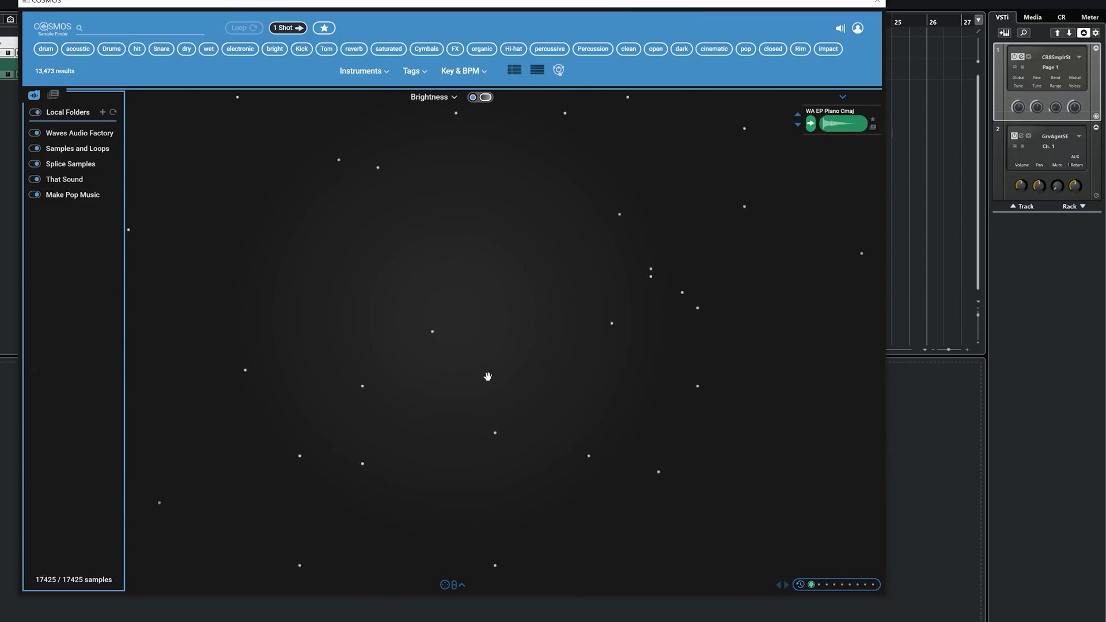
{"action": "scroll", "coordinate": [487, 376], "scroll_direction": "down", "scroll_amount": 5}
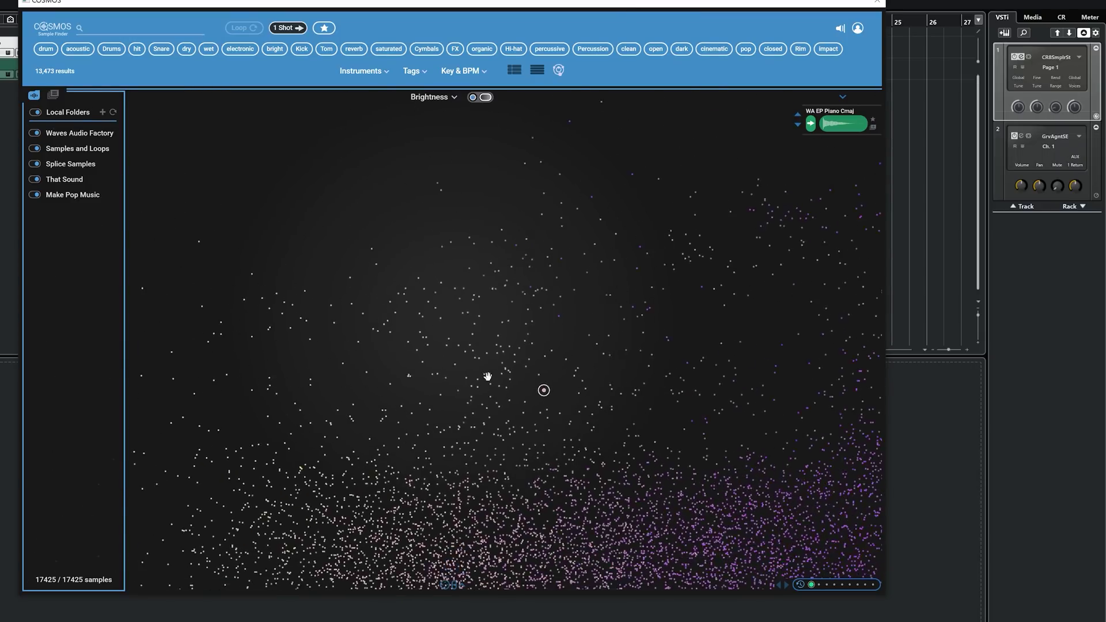
{"action": "scroll", "coordinate": [490, 379], "scroll_direction": "down", "scroll_amount": 2}
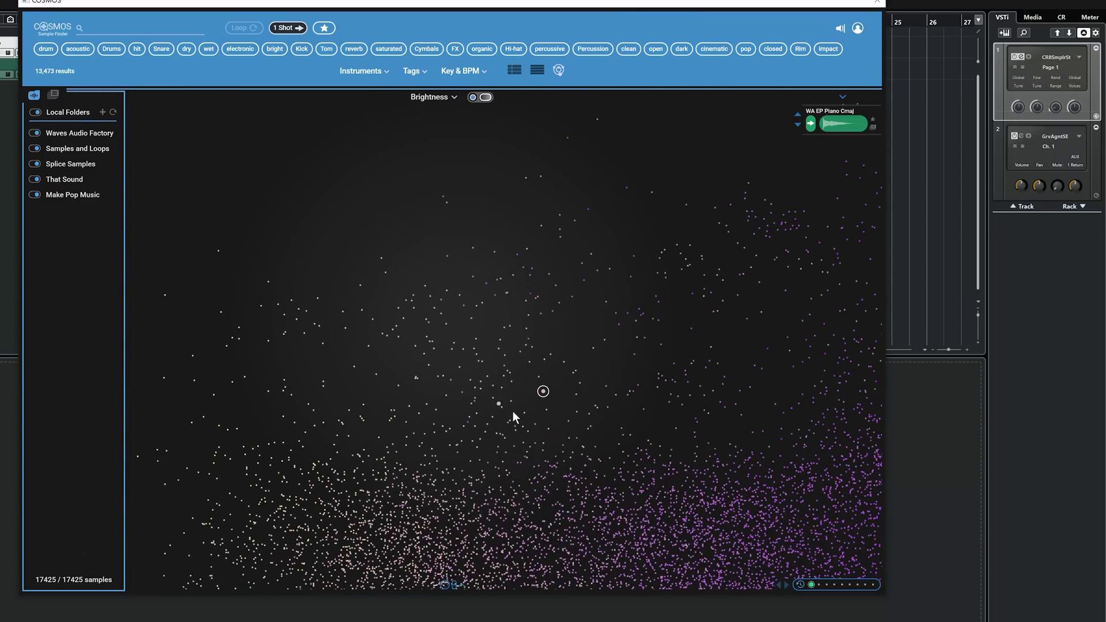
{"action": "mouse_move", "coordinate": [565, 299]}
{"action": "left_mouse_down"}
{"action": "mouse_move", "coordinate": [424, 190]}
{"action": "mouse_move", "coordinate": [474, 190]}
{"action": "left_mouse_up"}
{"action": "scroll", "coordinate": [520, 285], "scroll_direction": "down", "scroll_amount": 2}
{"action": "scroll", "coordinate": [520, 284], "scroll_direction": "up", "scroll_amount": 1}
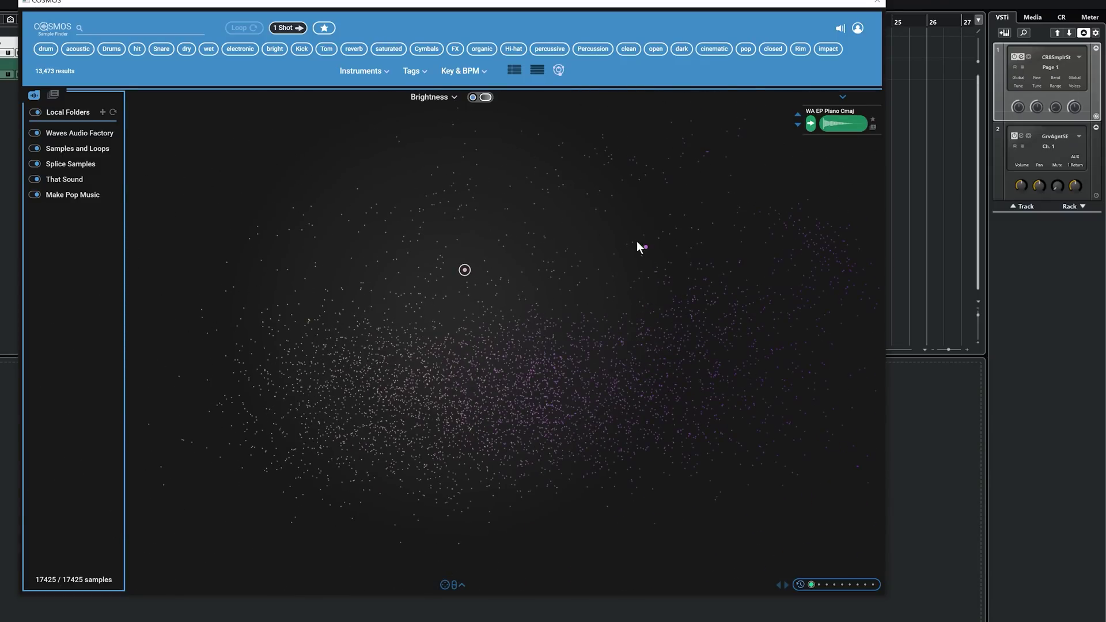
{"action": "left_click_drag", "start_coordinate": [594, 234], "coordinate": [568, 238]}
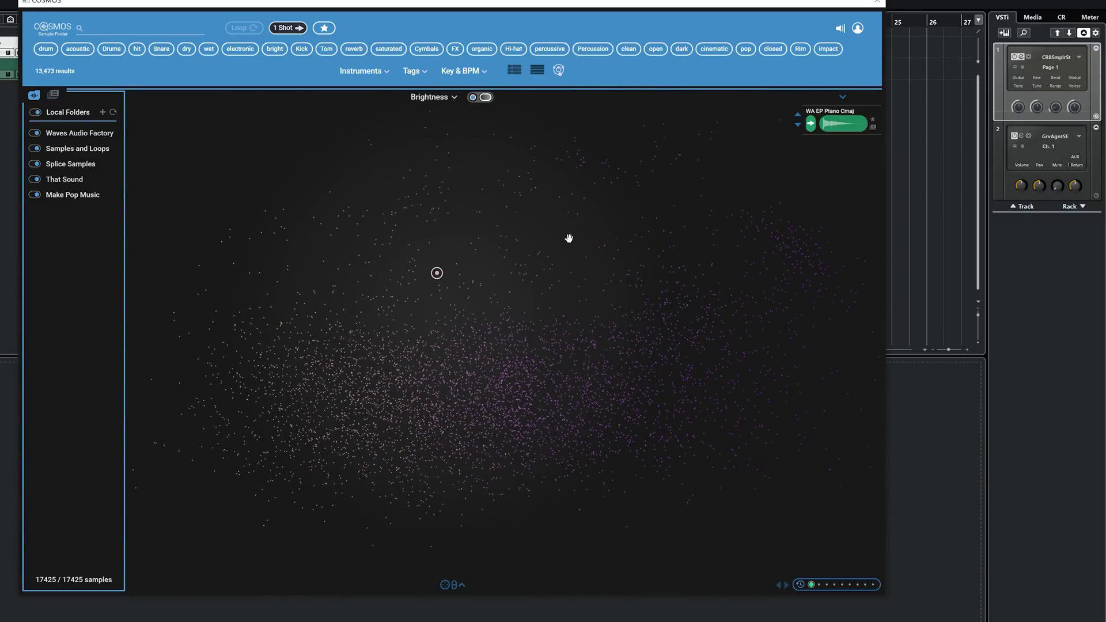
- Review the star map's attribute options, leave Brightness selected, and preview several samples at opposite ends of the map
{"action": "left_click", "coordinate": [445, 103]}
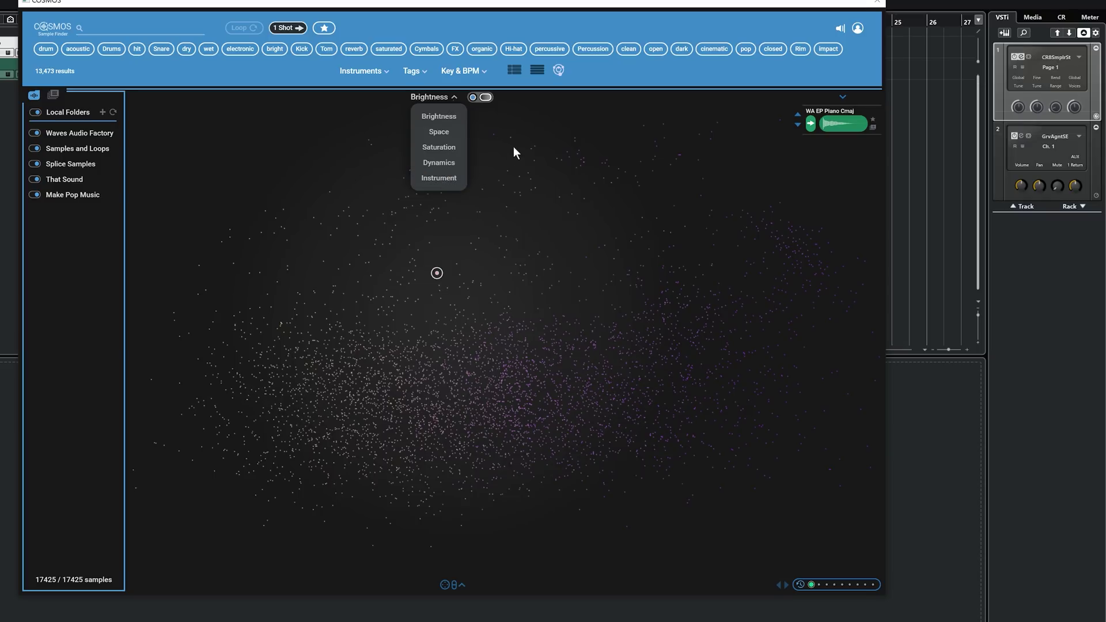
{"action": "left_click", "coordinate": [542, 111]}
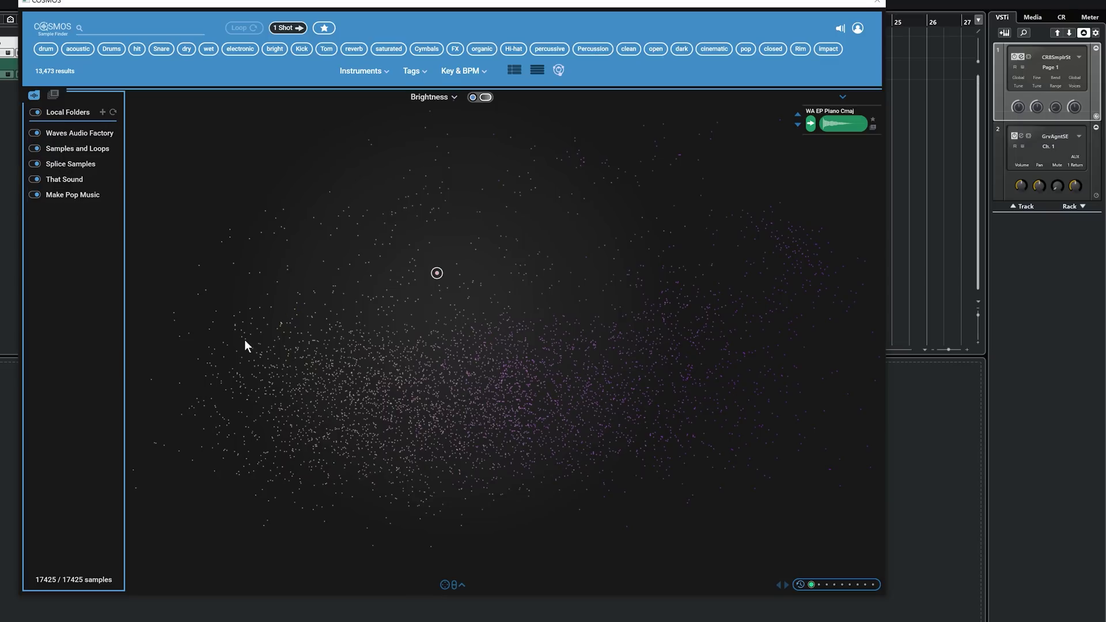
{"action": "left_click", "coordinate": [189, 335]}
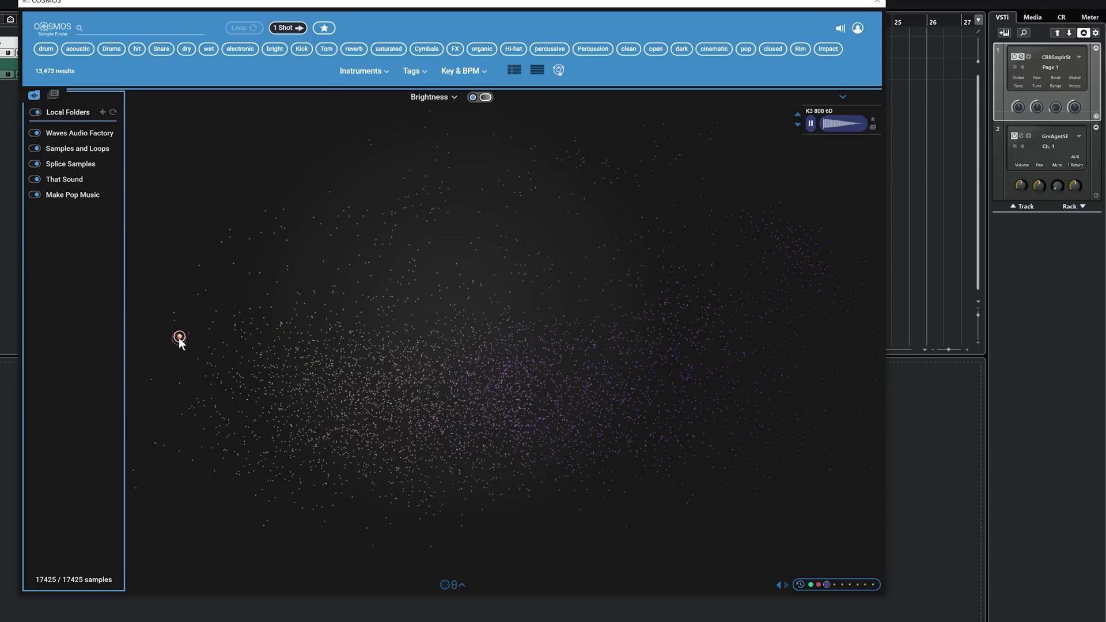
{"action": "left_click", "coordinate": [181, 382]}
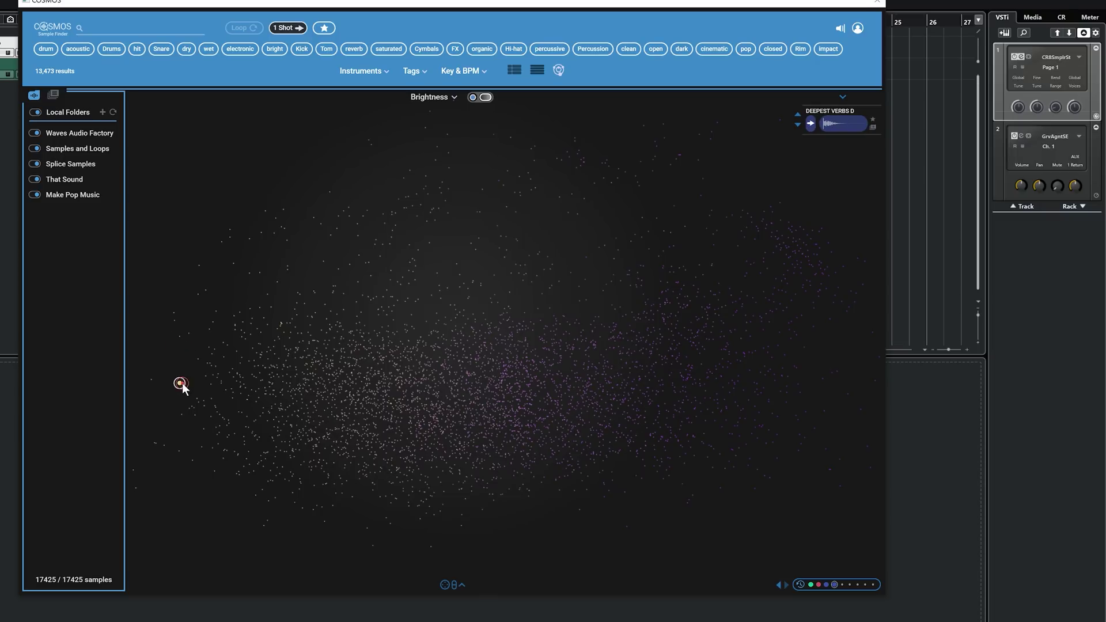
{"action": "left_click", "coordinate": [764, 348]}
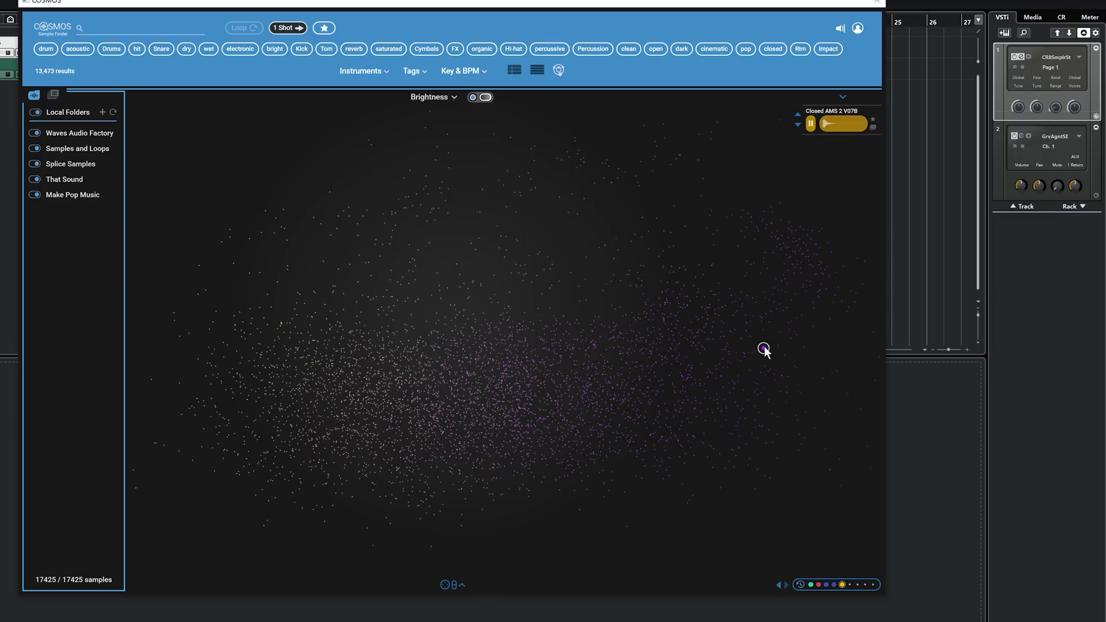
{"action": "left_click", "coordinate": [791, 321]}
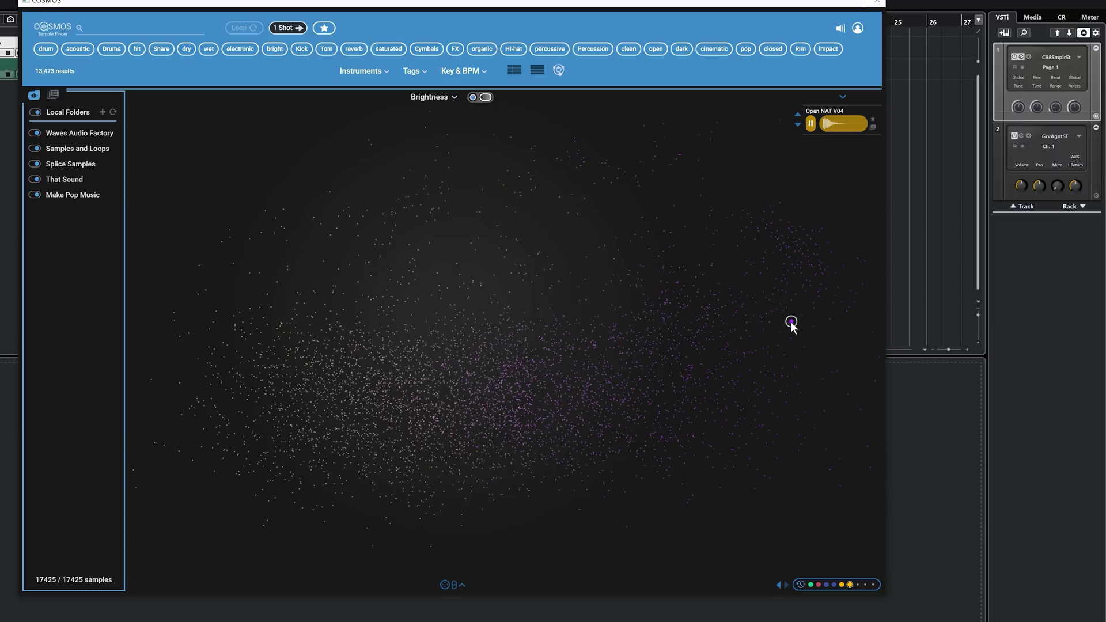
{"action": "left_click", "coordinate": [818, 297]}
{"action": "left_click", "coordinate": [821, 284]}
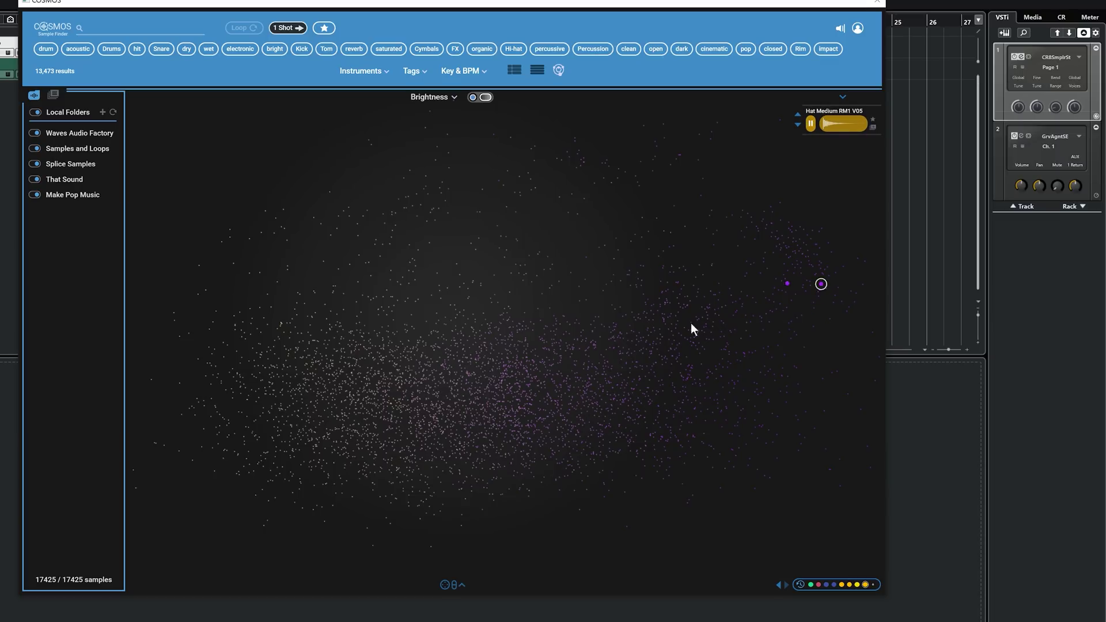
- Preview one-shots from the middle toward the darker end of the Brightness map, including JET STREAM KICK BIG and Floor Tom 1 Med 3
{"action": "left_click", "coordinate": [580, 400]}
{"action": "left_click", "coordinate": [457, 397]}
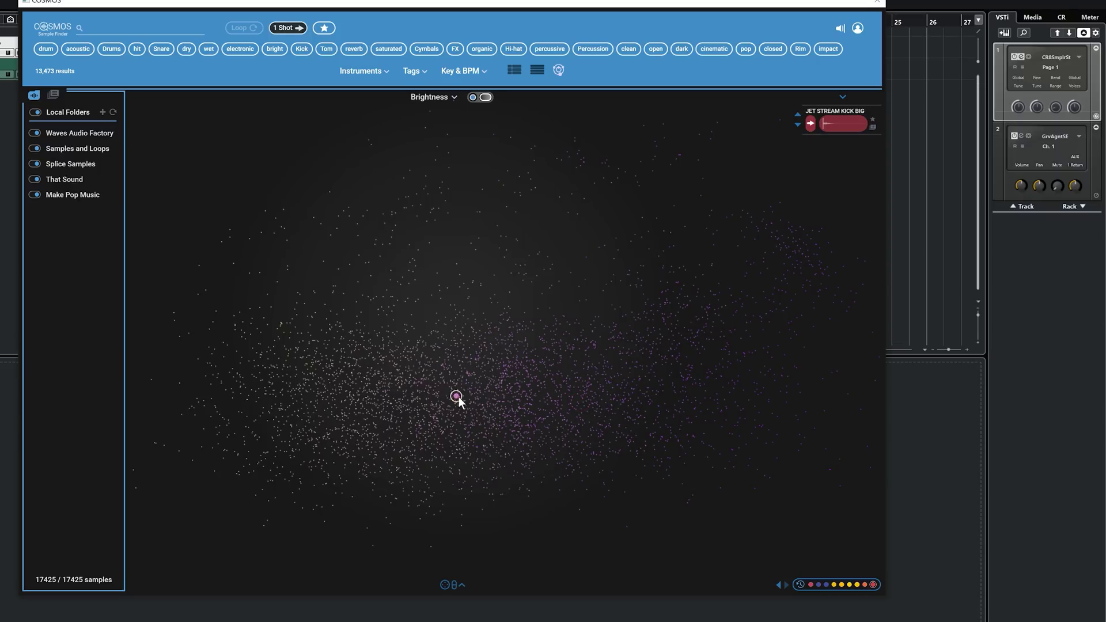
{"action": "left_click", "coordinate": [387, 395]}
{"action": "scroll", "coordinate": [357, 394], "scroll_direction": "up", "scroll_amount": 3}
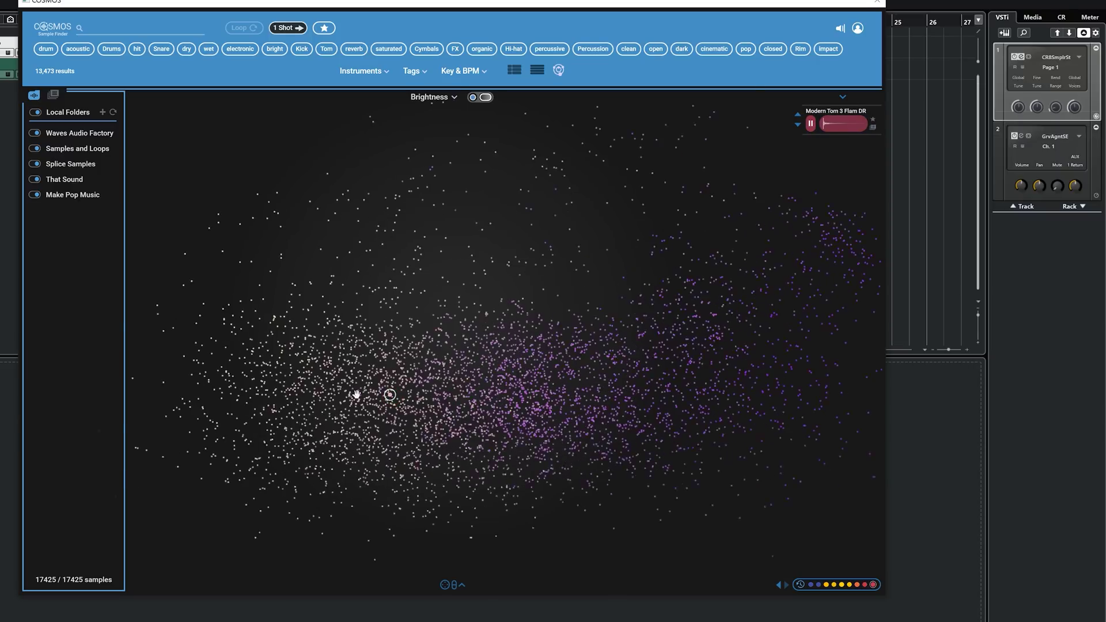
{"action": "left_click", "coordinate": [357, 393]}
{"action": "left_click", "coordinate": [299, 389]}
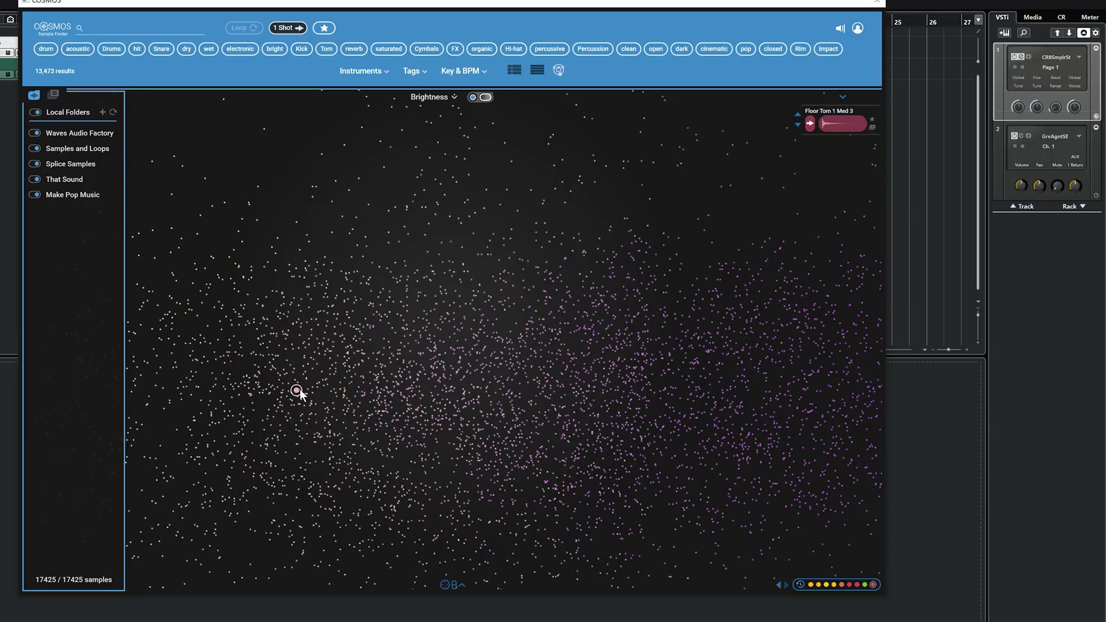
- Arrange the star map by Space and preview several samples at its opposite ends
{"action": "left_click", "coordinate": [450, 98]}
{"action": "left_click", "coordinate": [446, 126]}
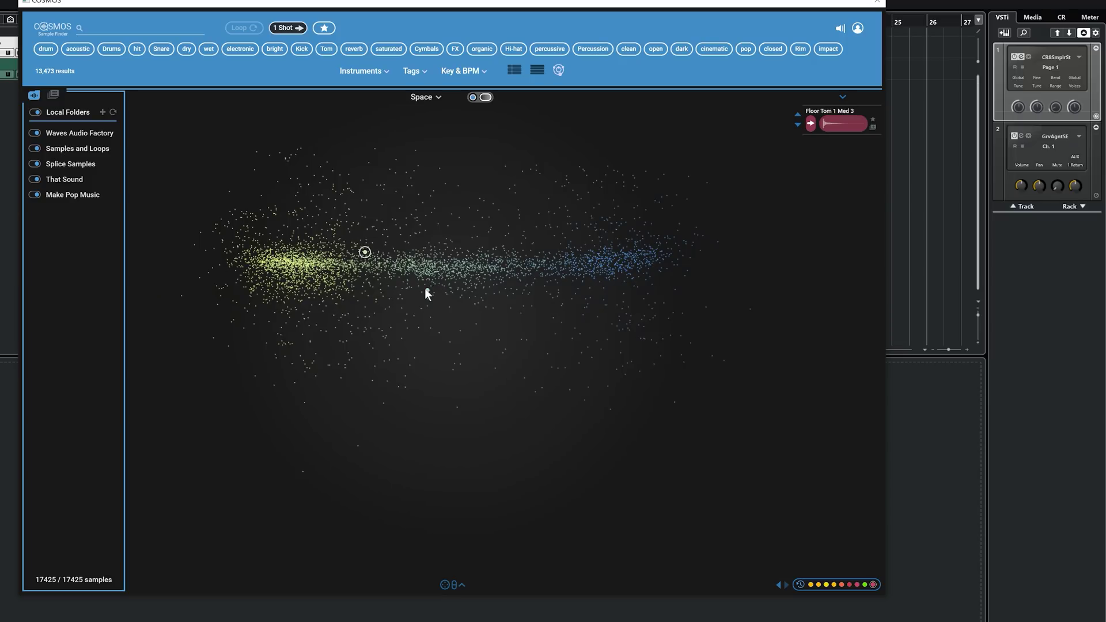
{"action": "left_click", "coordinate": [255, 261]}
{"action": "left_click", "coordinate": [246, 249]}
{"action": "left_click", "coordinate": [209, 242]}
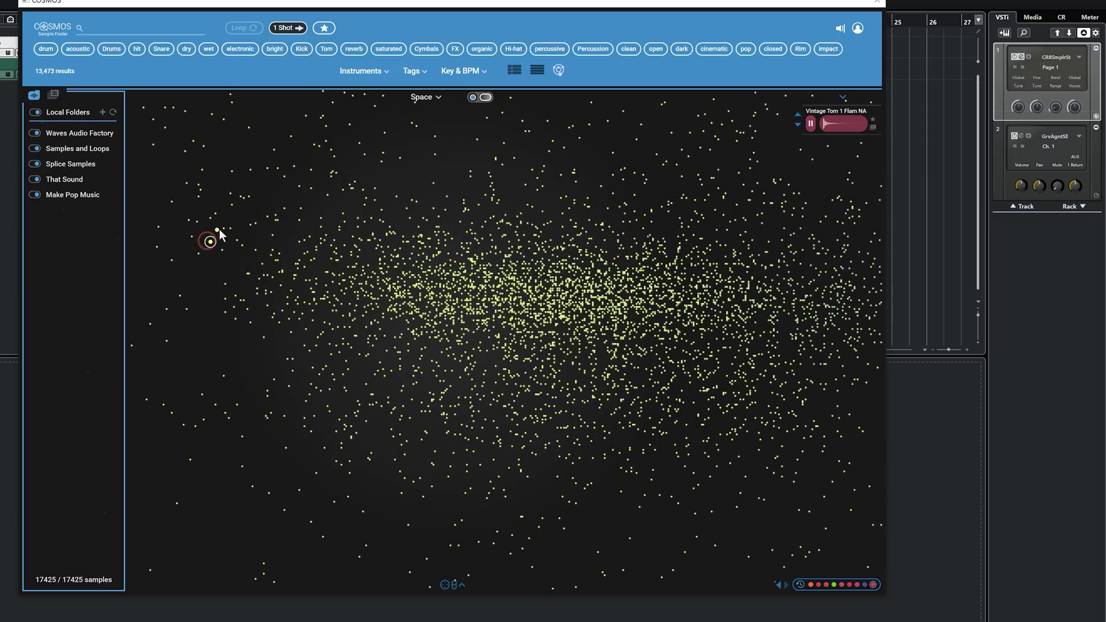
{"action": "left_click", "coordinate": [299, 240]}
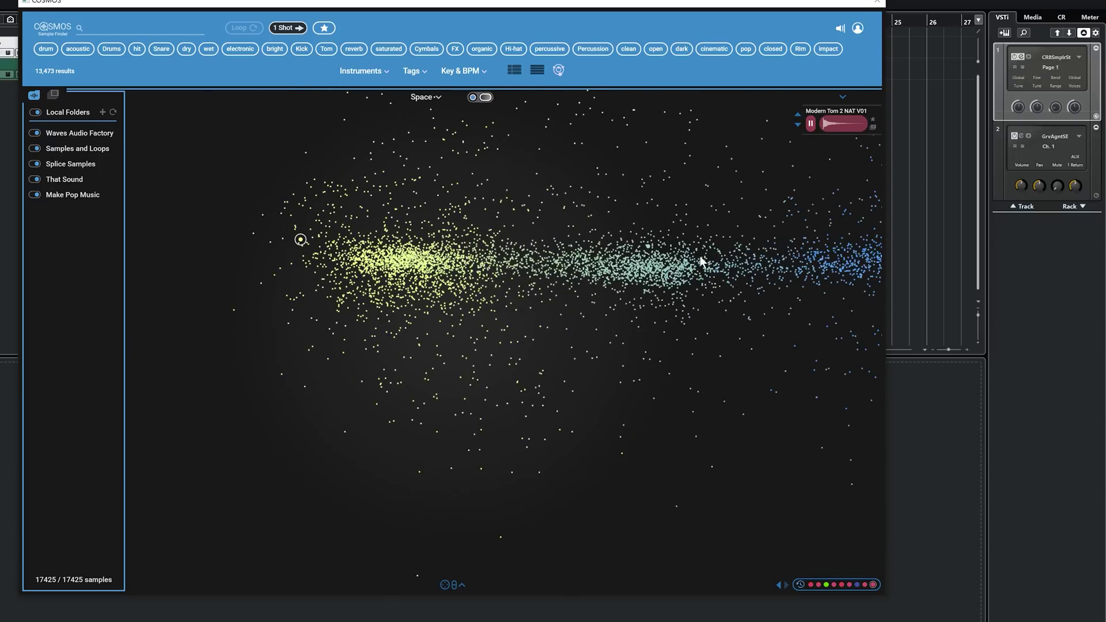
{"action": "scroll", "coordinate": [866, 262], "scroll_direction": "up", "scroll_amount": 3}
{"action": "left_click", "coordinate": [861, 266]}
{"action": "left_click", "coordinate": [862, 271]}
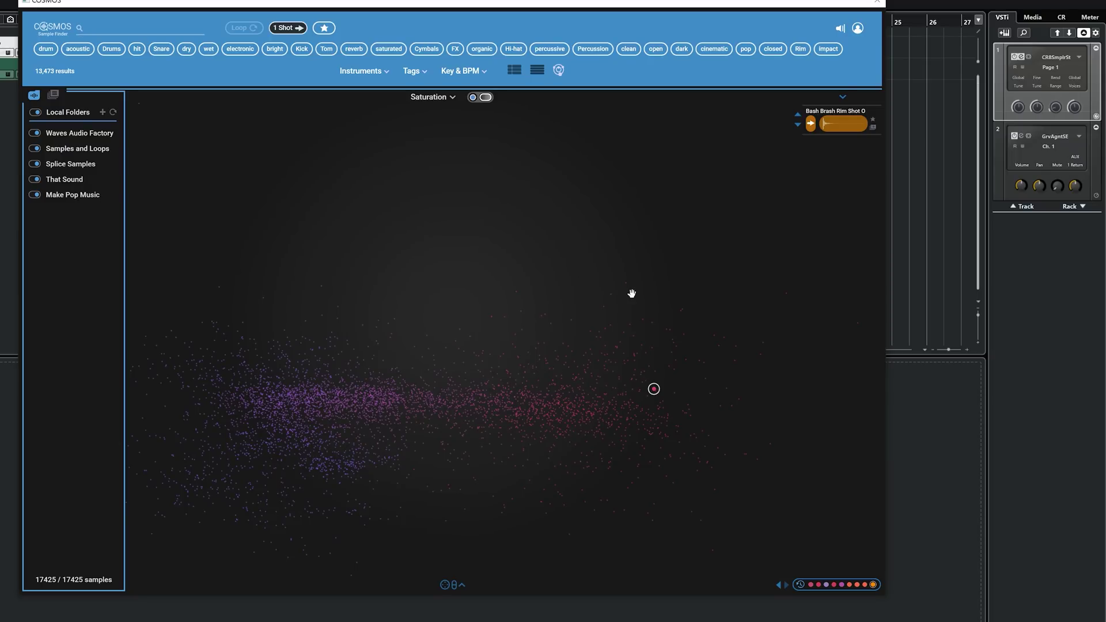
- Preview samples at both extremes of the Saturation map and examine how the colored samples are distributed across it
{"action": "left_click", "coordinate": [156, 376]}
{"action": "left_click", "coordinate": [151, 365]}
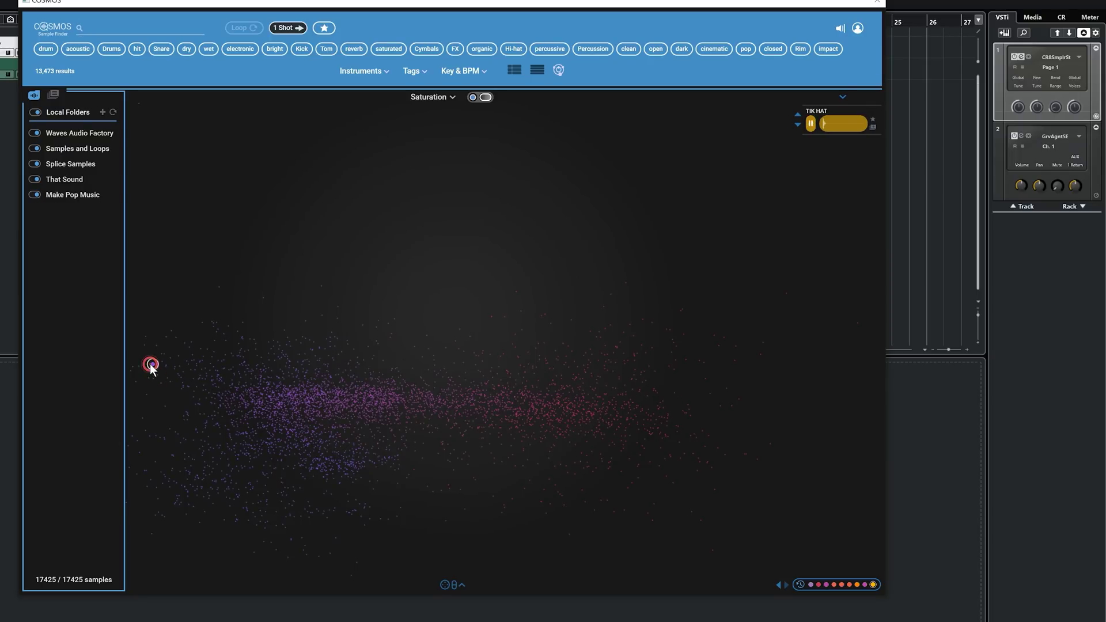
{"action": "left_click", "coordinate": [690, 416]}
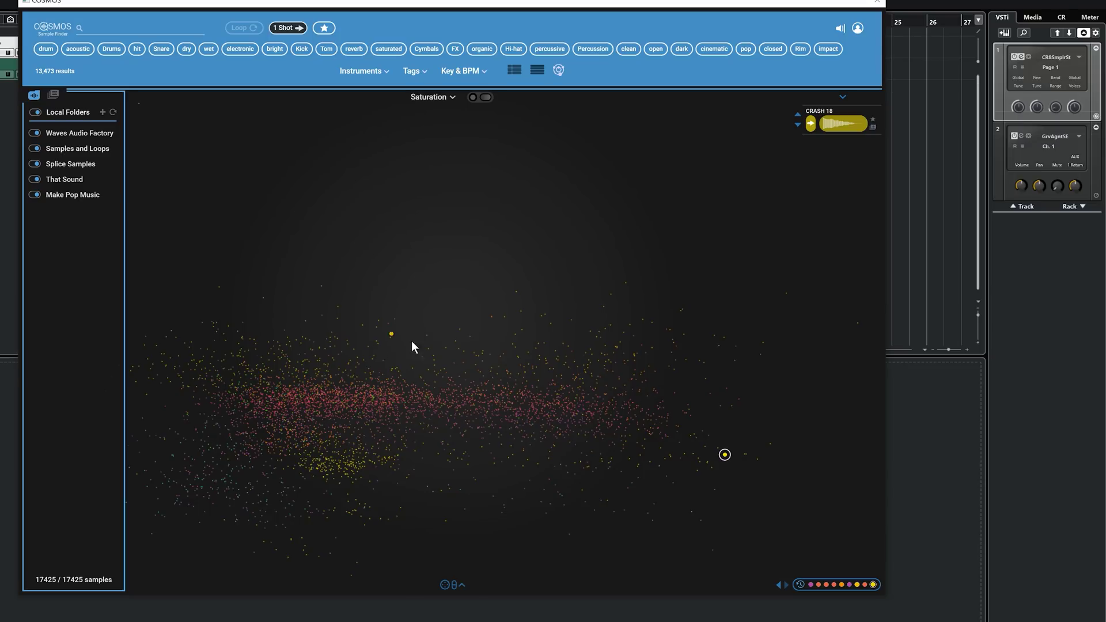
{"action": "scroll", "coordinate": [284, 437], "scroll_direction": "up", "scroll_amount": 5}
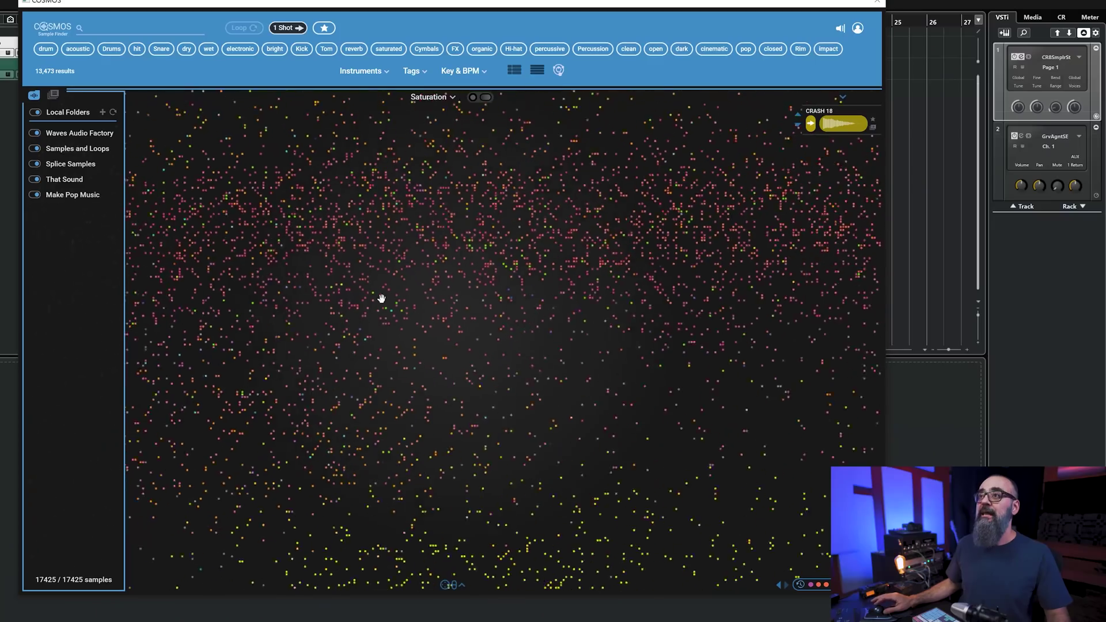
{"action": "scroll", "coordinate": [381, 299], "scroll_direction": "down", "scroll_amount": 5}
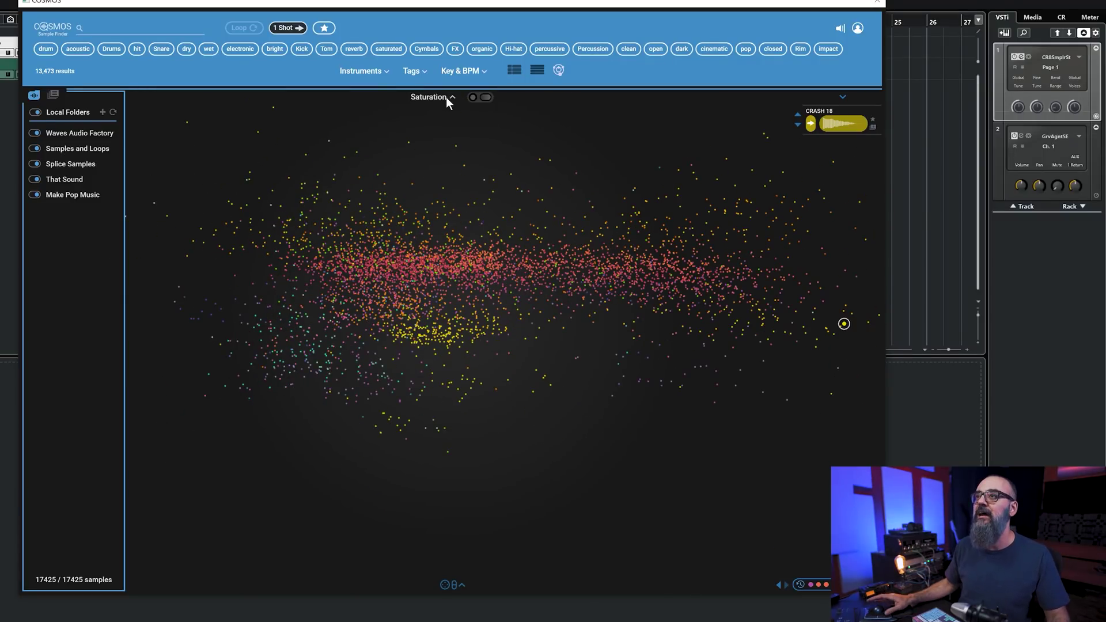
- Arrange the star map by Instrument and preview samples from separate clusters, including WA Tones Staccato and WA SITAR E3
{"action": "left_click", "coordinate": [448, 179]}
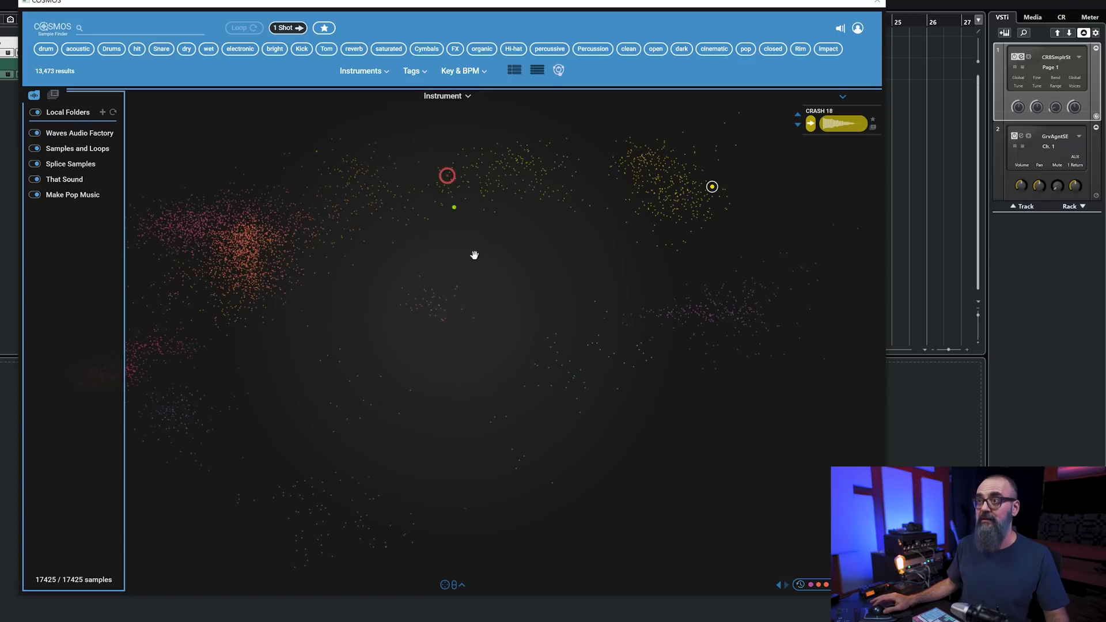
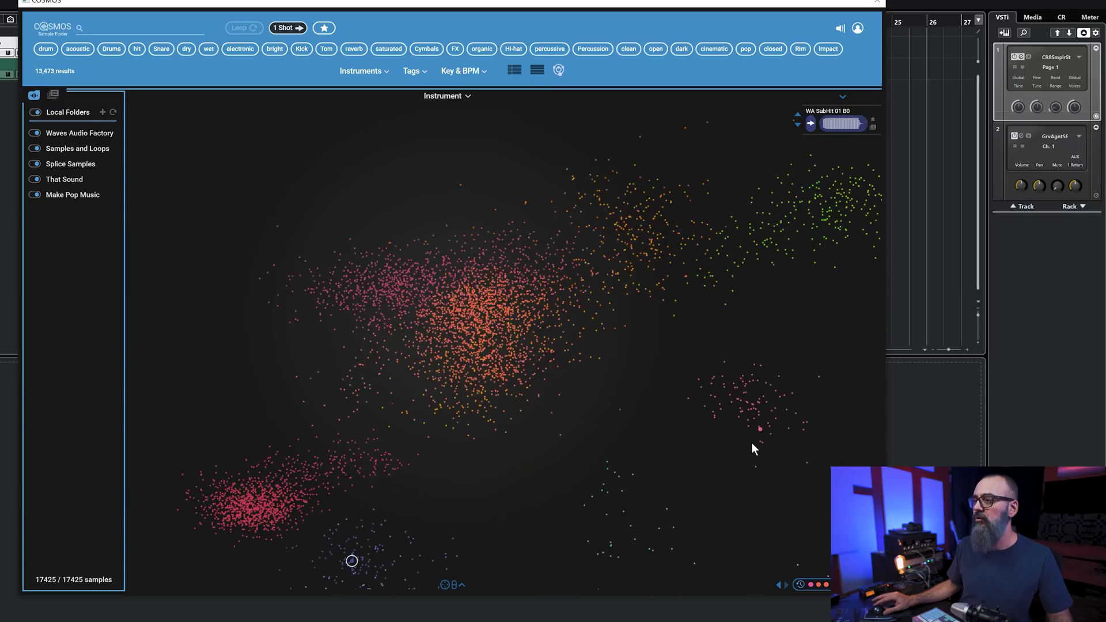
{"action": "left_click", "coordinate": [752, 431]}
{"action": "left_click", "coordinate": [748, 418]}
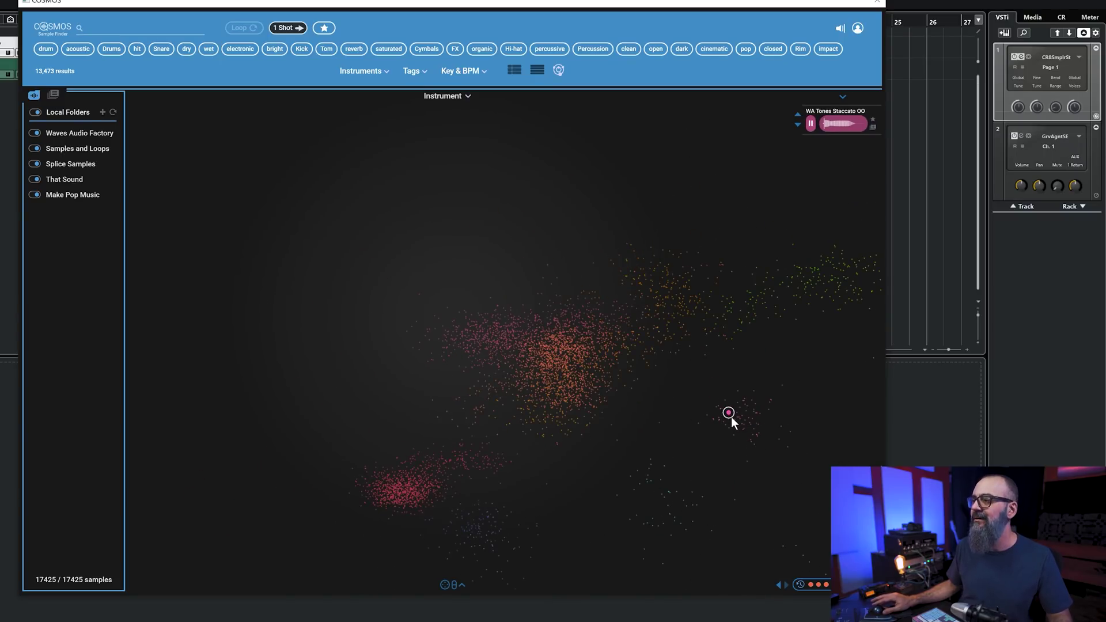
{"action": "left_click", "coordinate": [669, 505]}
{"action": "left_click", "coordinate": [664, 494]}
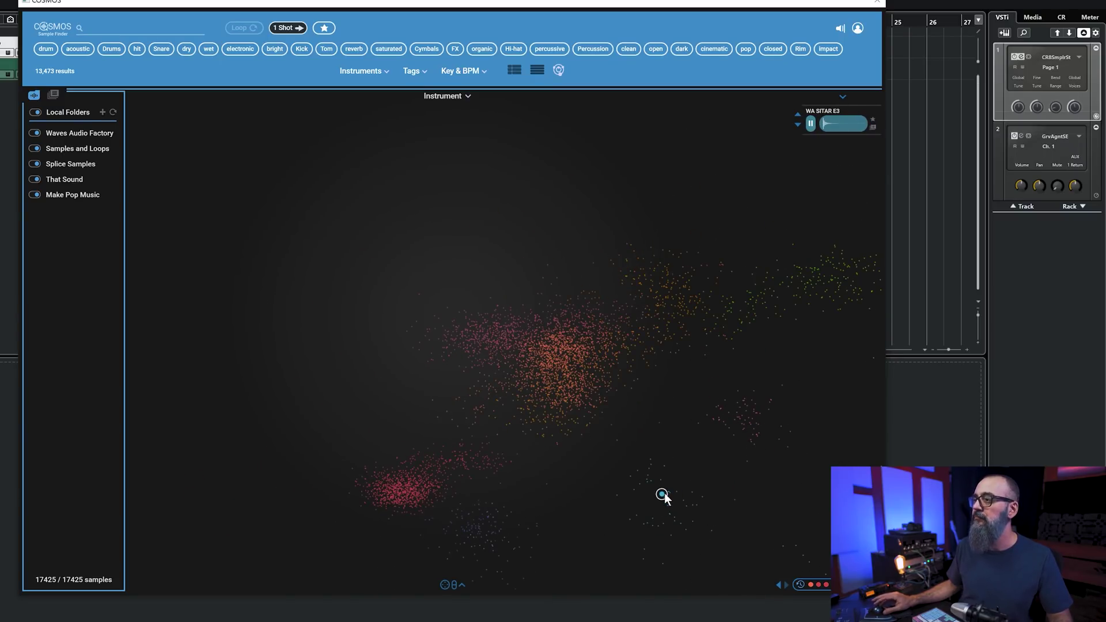
- Preview samples from the yellow and green instrument clusters, including WA Ohh 06, Perc 13 and Stick Hit 3
{"action": "left_click_drag", "start_coordinate": [645, 156], "coordinate": [321, 167]}
{"action": "left_click", "coordinate": [686, 295]}
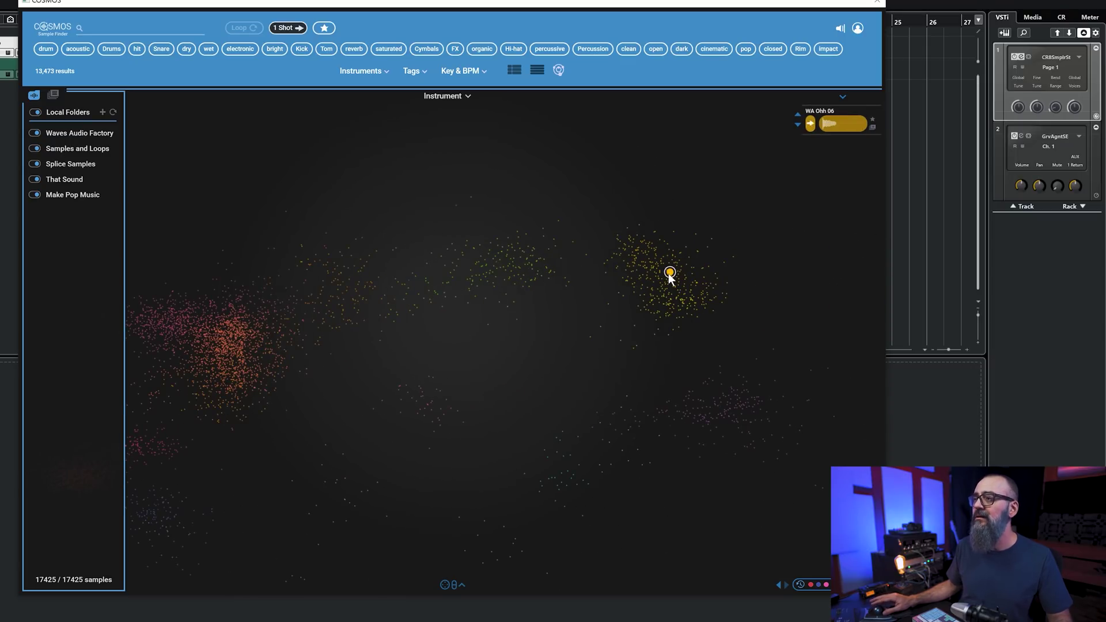
{"action": "left_click", "coordinate": [510, 273]}
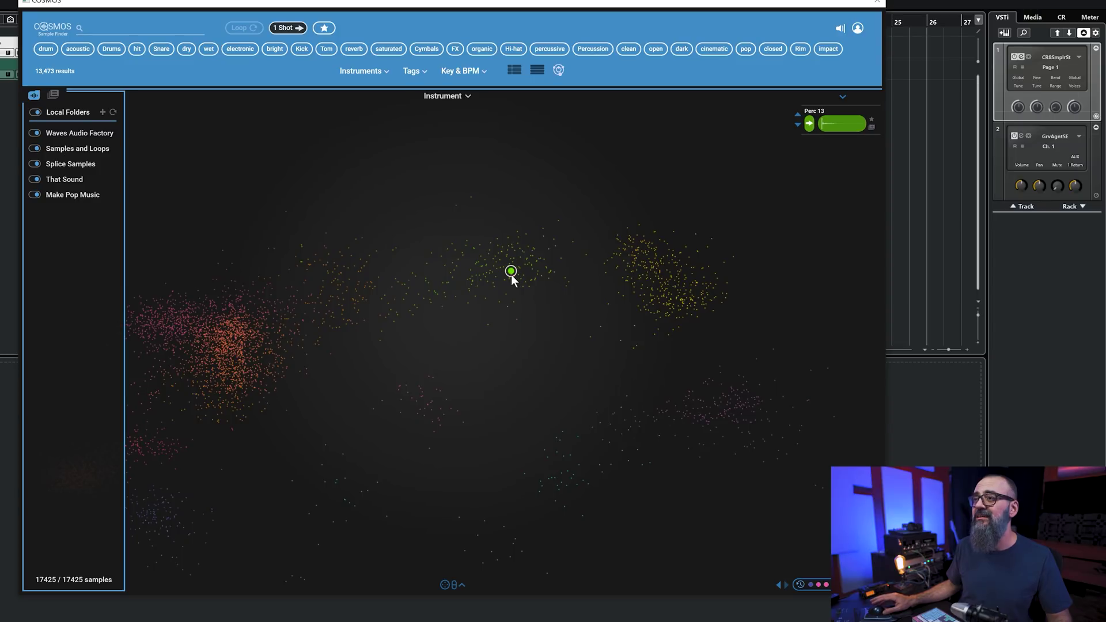
{"action": "left_click", "coordinate": [515, 251]}
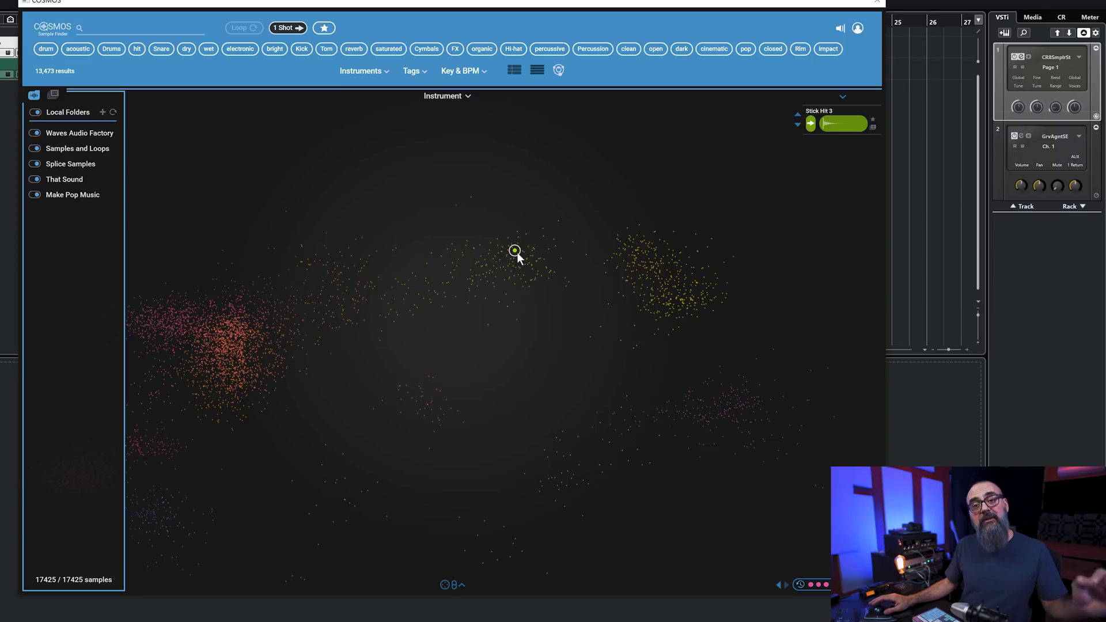
- Preview Nirz Beauty NAT V05 in the dense orange cluster, step through similar samples, and audition others up to BILLYJEANS-NAT-H2
{"action": "scroll", "coordinate": [173, 347], "scroll_direction": "up", "scroll_amount": 1}
{"action": "scroll", "coordinate": [173, 347], "scroll_direction": "up", "scroll_amount": 5}
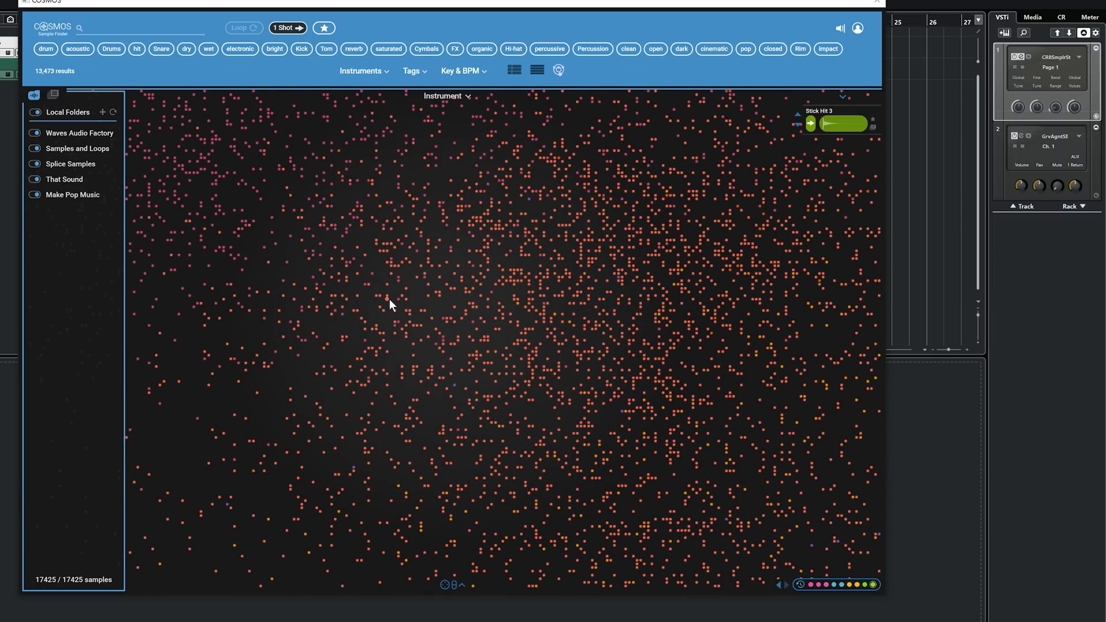
{"action": "left_click", "coordinate": [387, 299]}
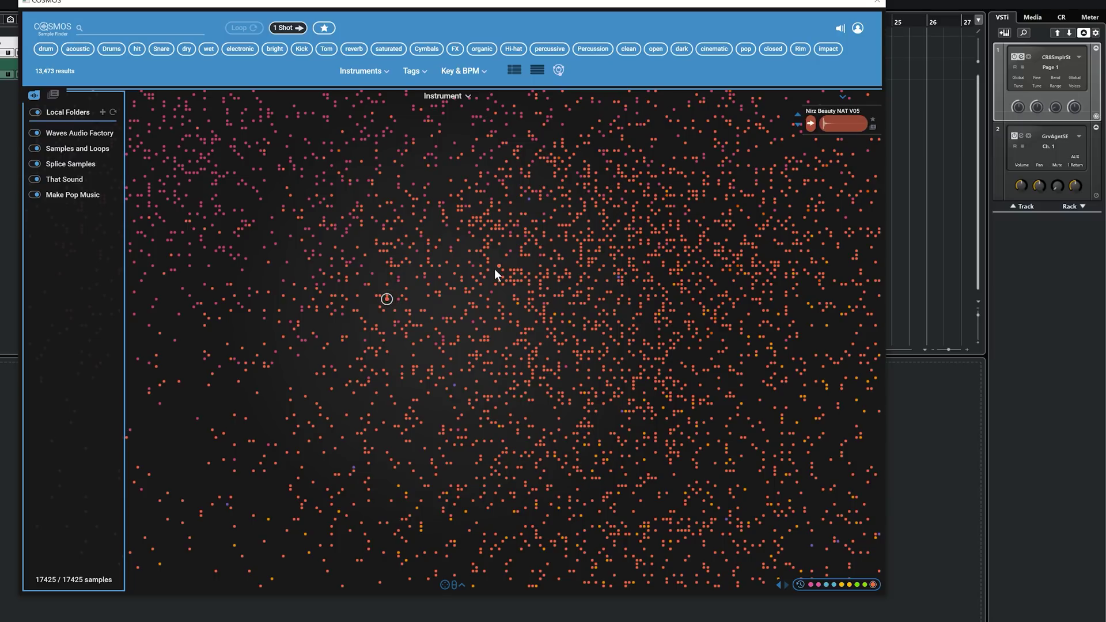
{"action": "key", "text": "space"}
{"action": "key", "text": "Up"}
{"action": "key", "text": "Down"}
{"action": "key", "text": "Up"}
{"action": "key", "text": "Up"}
{"action": "key", "text": "Up"}
{"action": "key", "text": "Down"}
{"action": "key", "text": "Down"}
{"action": "key", "text": "Up"}
{"action": "key", "text": "Down"}
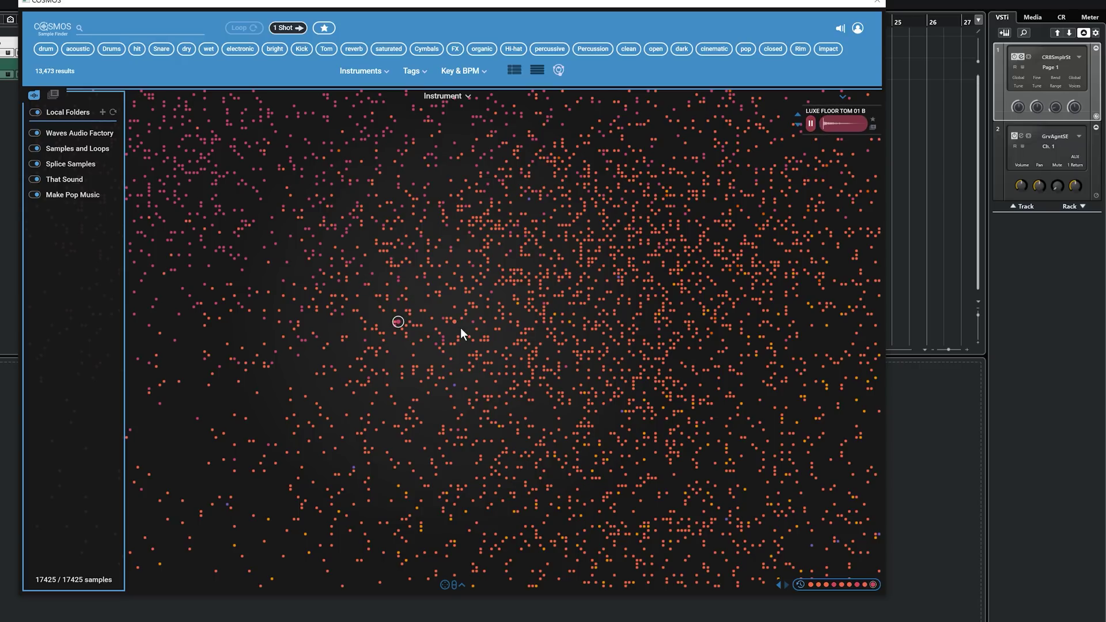
{"action": "left_click_drag", "start_coordinate": [452, 323], "coordinate": [488, 237]}
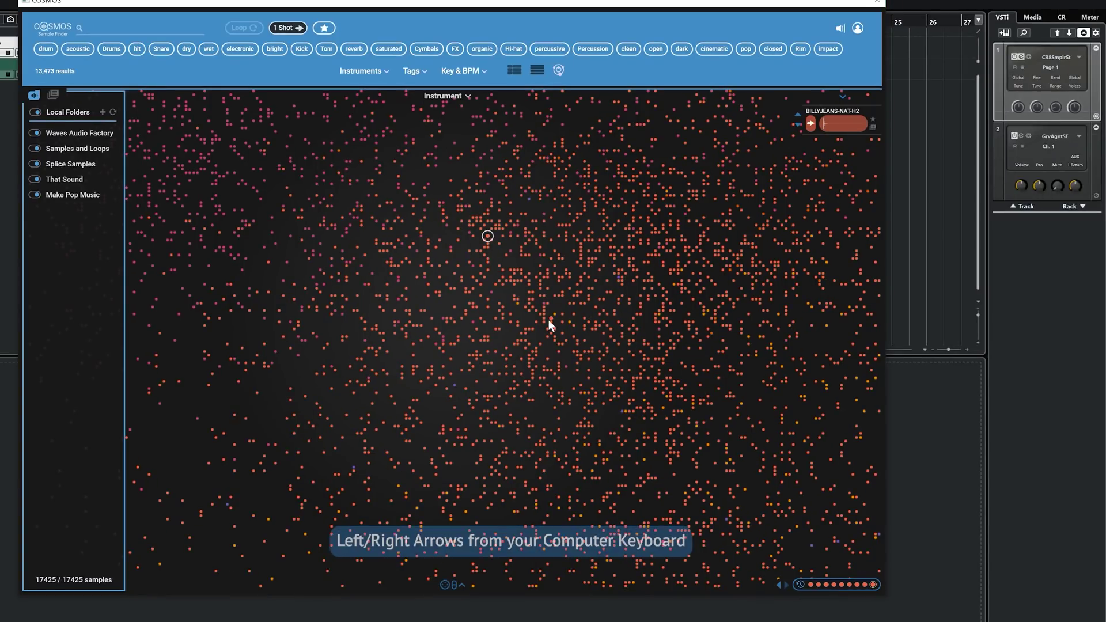
- Replay recently previewed samples by stepping back and forward through the preview history, ending on Huey NAT V03
{"action": "key", "text": "Left"}
{"action": "key", "text": "Left"}
{"action": "key", "text": "Left"}
{"action": "key", "text": "Left"}
{"action": "key", "text": "Left"}
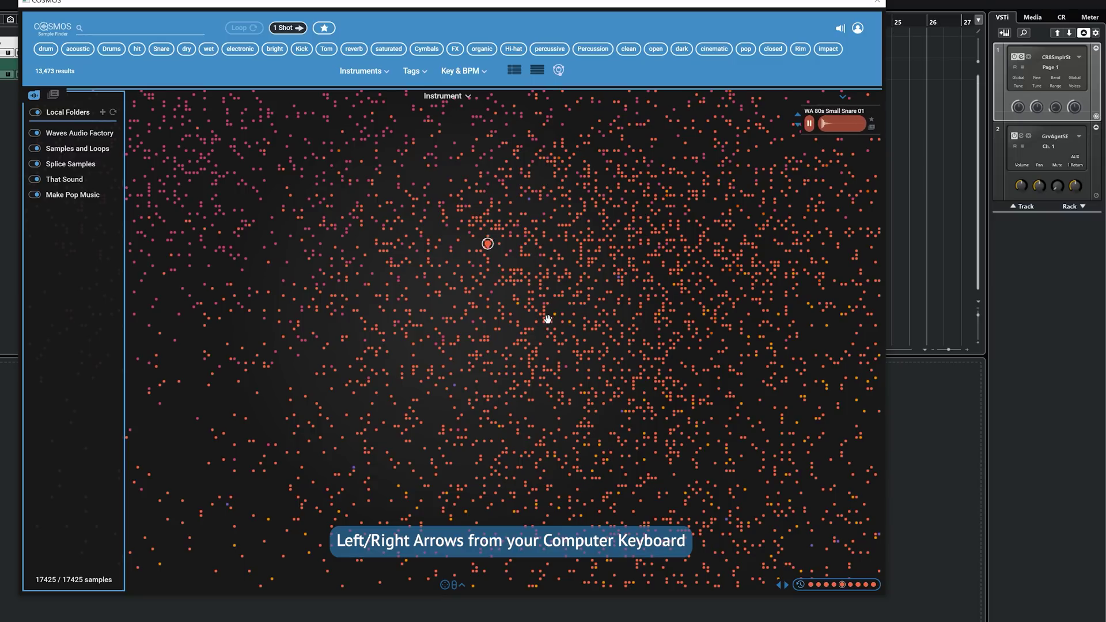
{"action": "key", "text": "Right"}
{"action": "key", "text": "Right"}
{"action": "key", "text": "Right"}
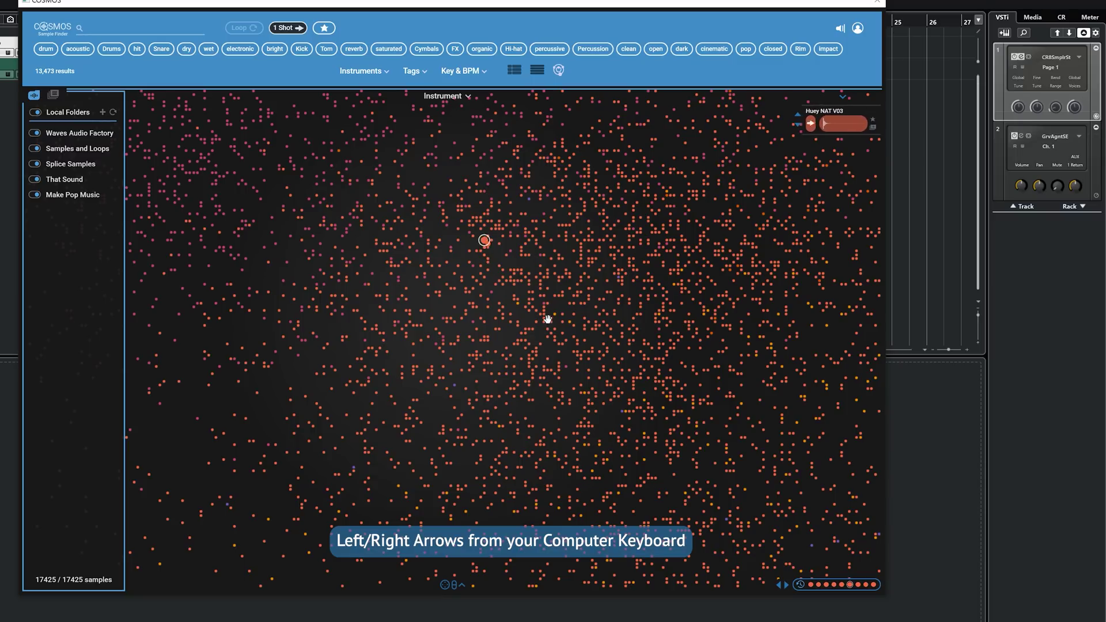
- Reposition the COSMOS window and arrange the star map by Brightness again
{"action": "scroll", "coordinate": [368, 192], "scroll_direction": "down", "scroll_amount": 5}
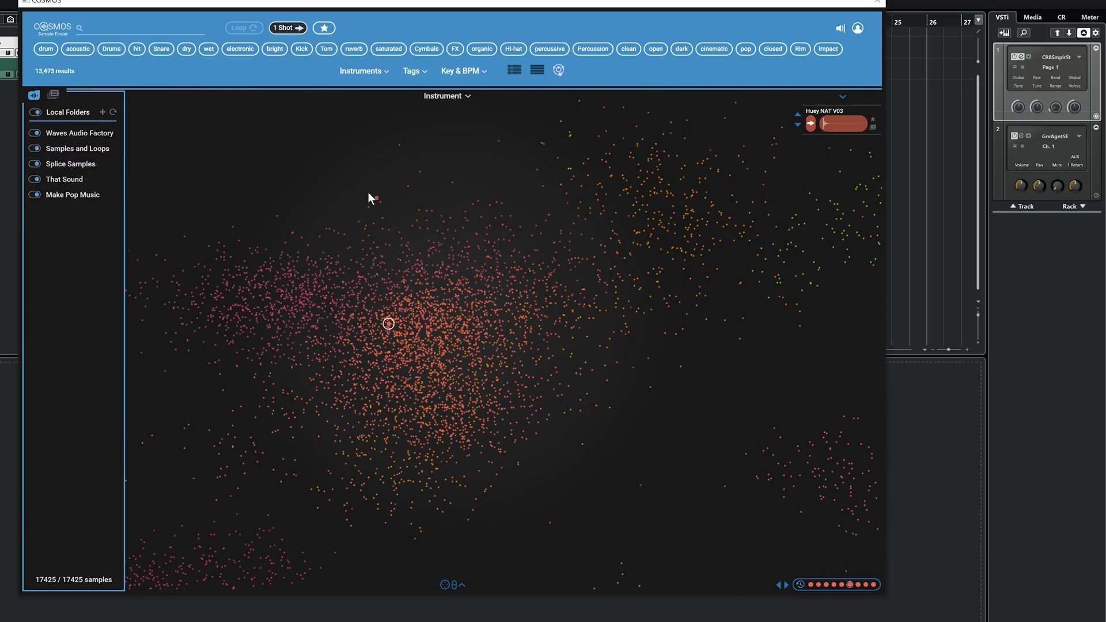
{"action": "left_click_drag", "start_coordinate": [369, 203], "coordinate": [367, 191]}
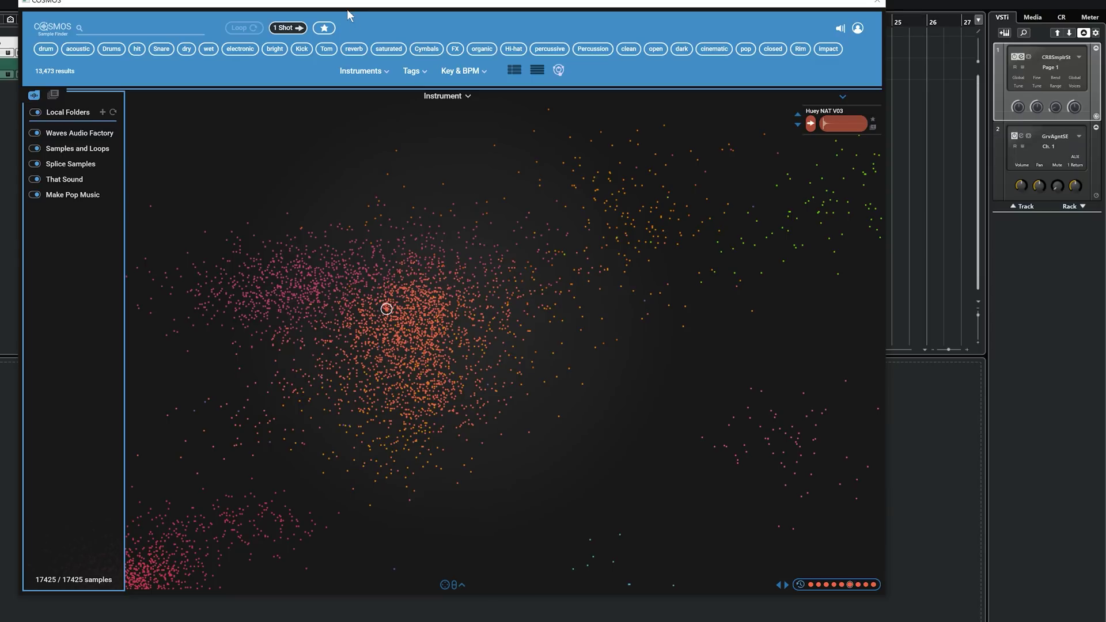
{"action": "left_click_drag", "start_coordinate": [360, 9], "coordinate": [428, 12]}
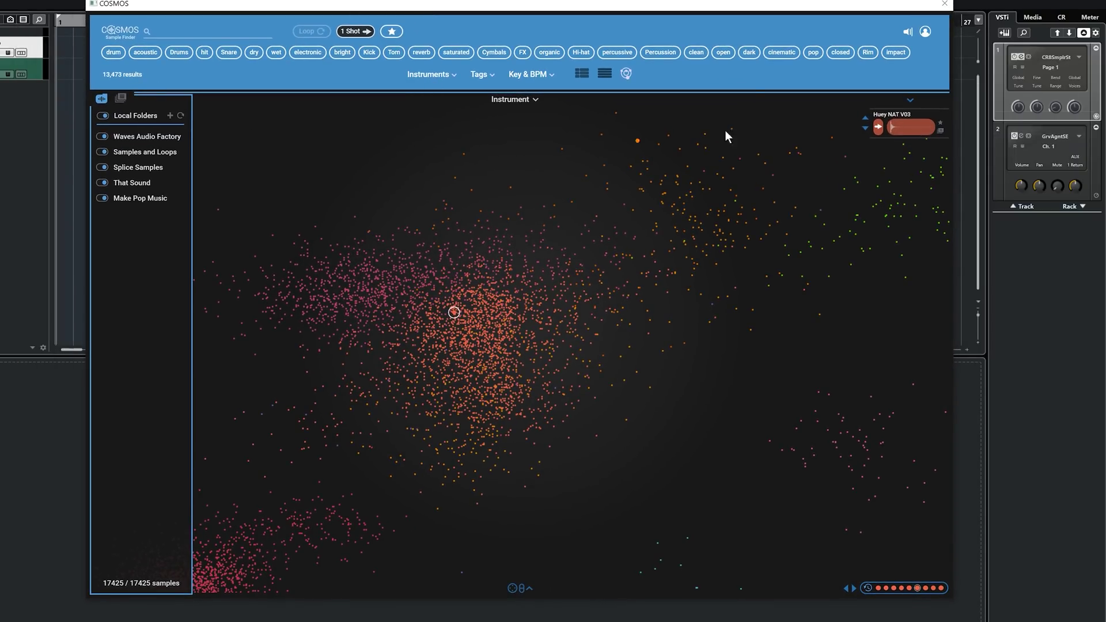
{"action": "left_click", "coordinate": [534, 102]}
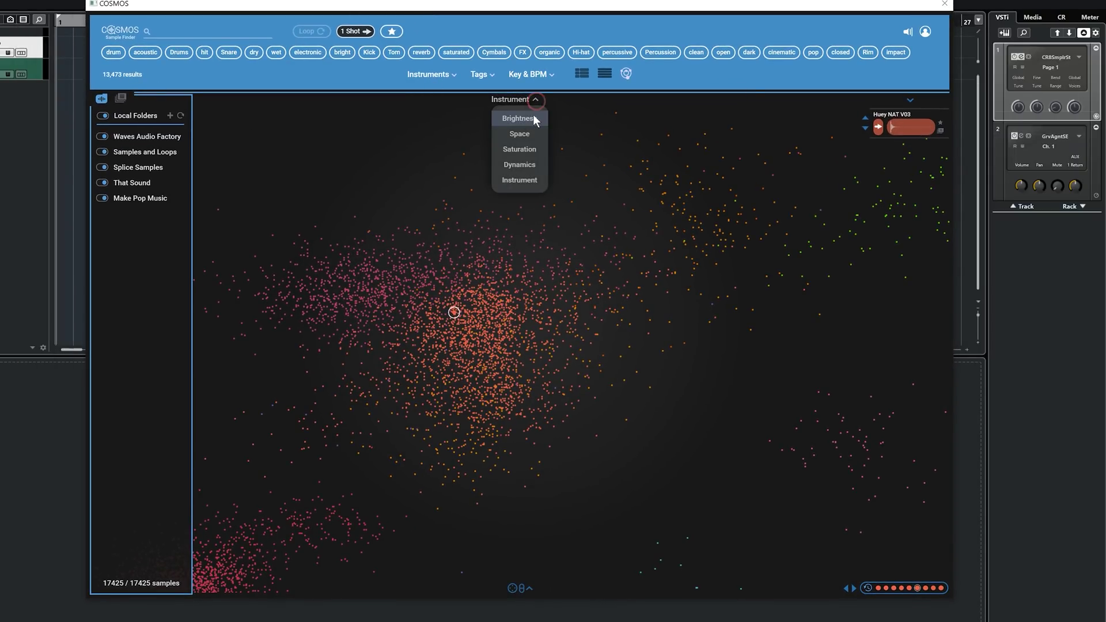
{"action": "left_click", "coordinate": [534, 114]}
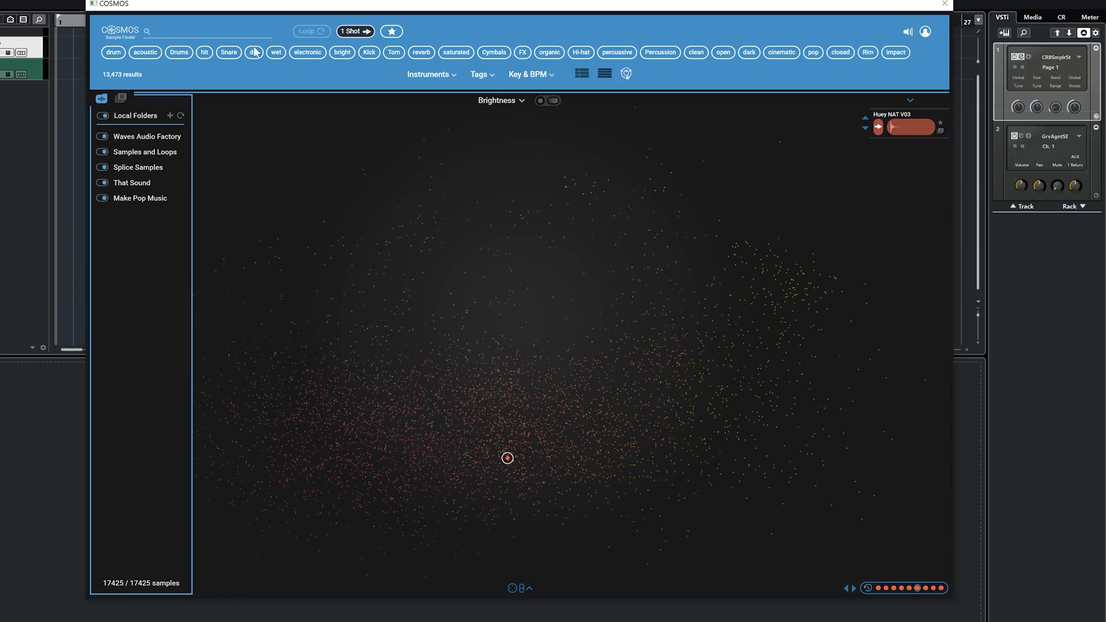
- Filter the one-shots by the Kick tag and preview kicks at both ends of the map, ending on KICK HARD 14
{"action": "left_click", "coordinate": [368, 52]}
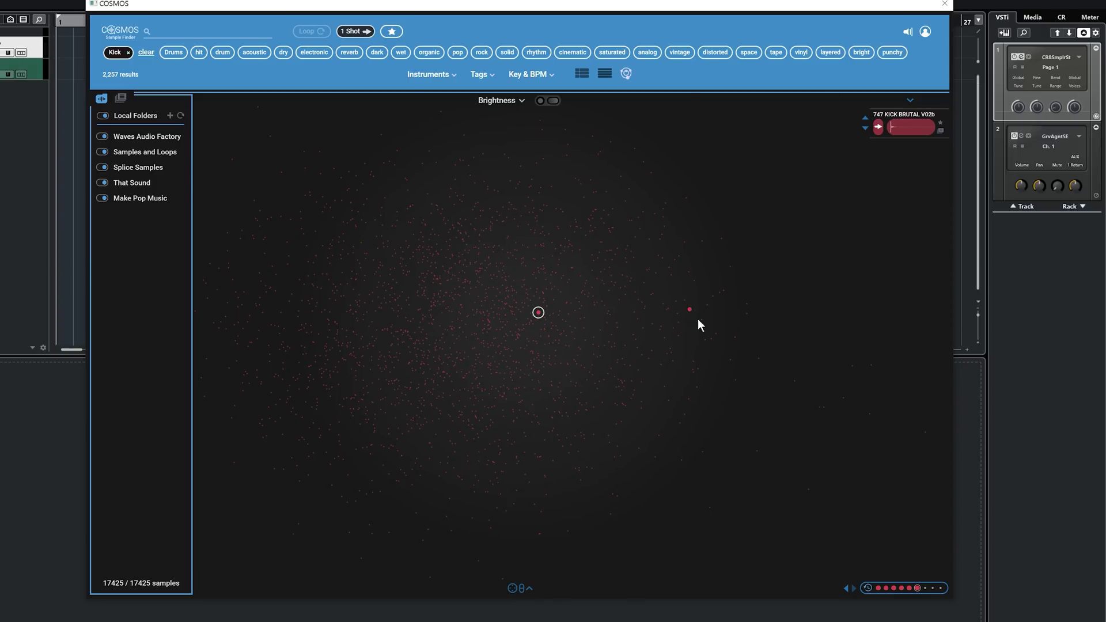
{"action": "left_click", "coordinate": [746, 314]}
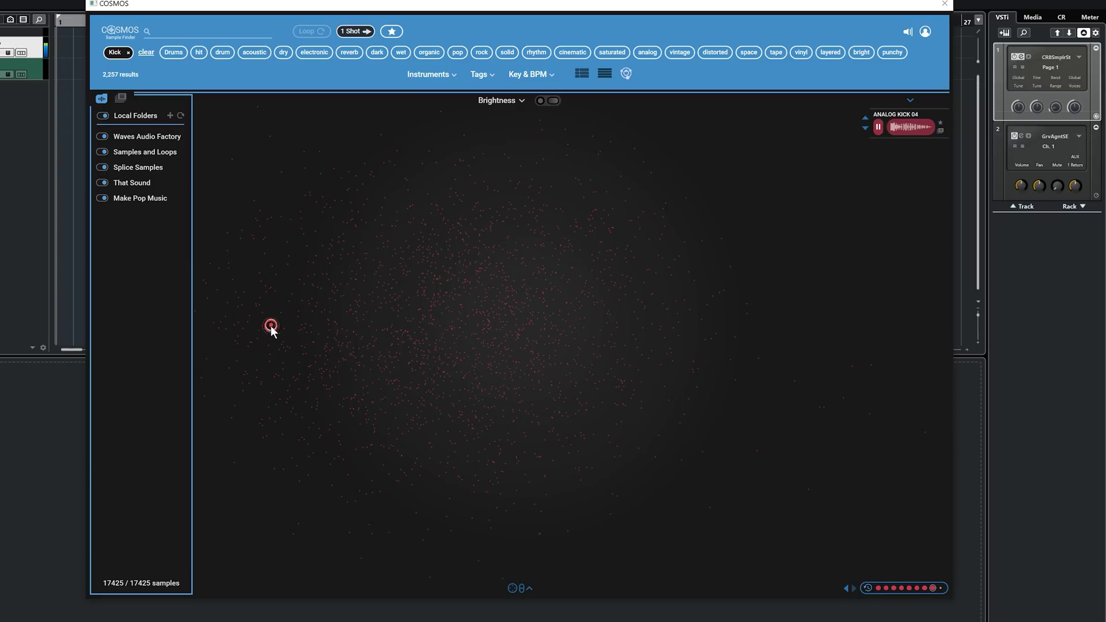
{"action": "left_click", "coordinate": [274, 327]}
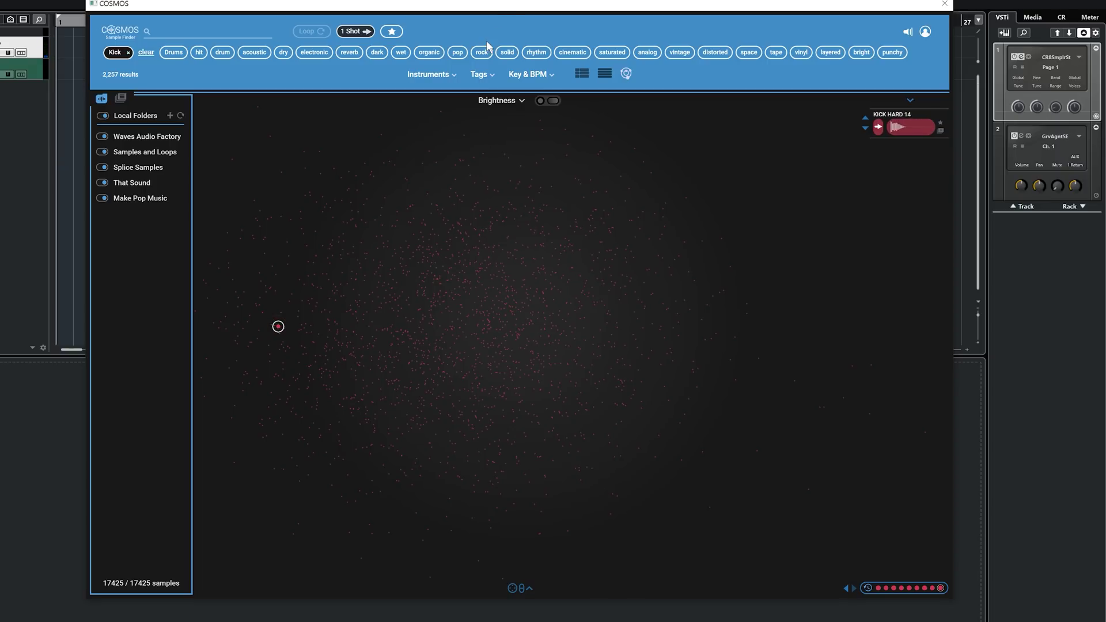
- Arrange the COSMOS and CR8 Sampler windows side by side so the sampler's drop area is accessible
{"action": "left_click_drag", "start_coordinate": [502, 8], "coordinate": [681, 60]}
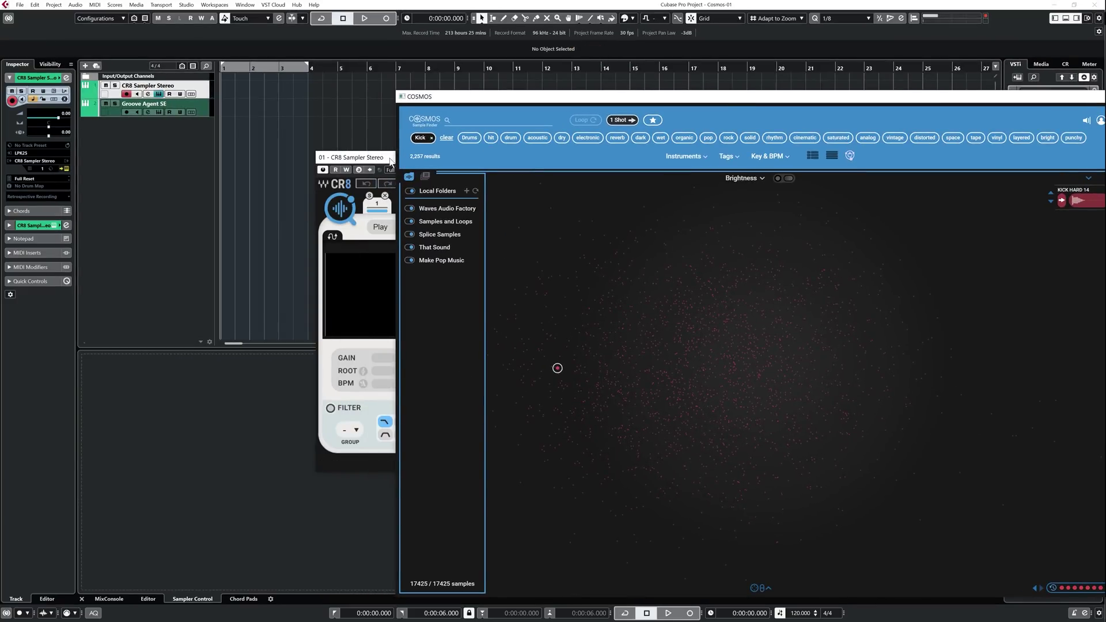
{"action": "left_click_drag", "start_coordinate": [389, 160], "coordinate": [155, 122]}
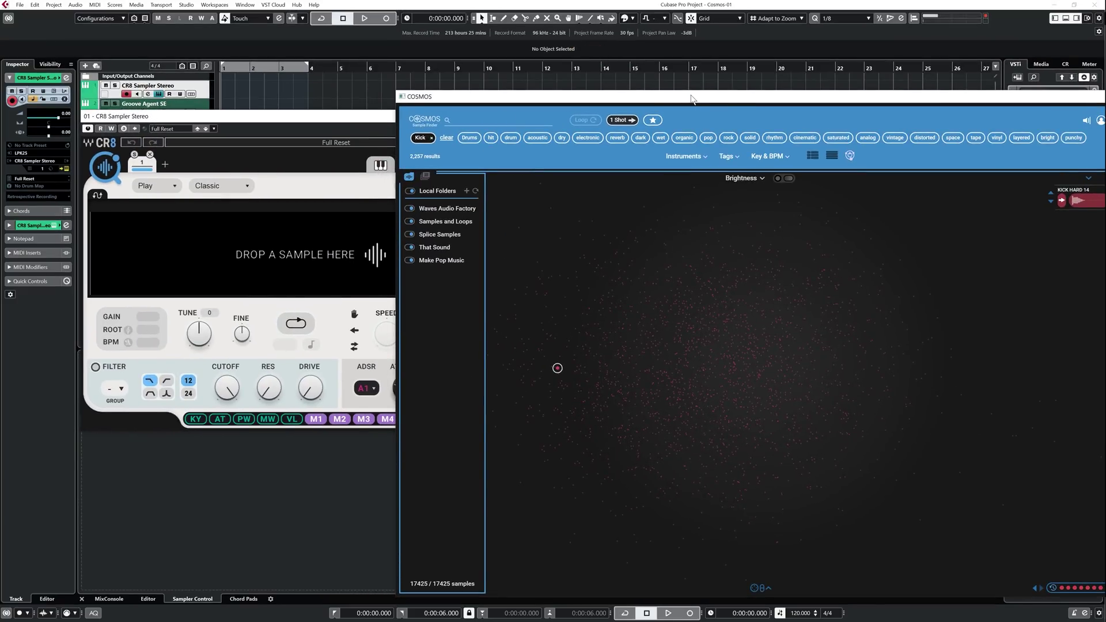
{"action": "left_click_drag", "start_coordinate": [692, 102], "coordinate": [662, 63]}
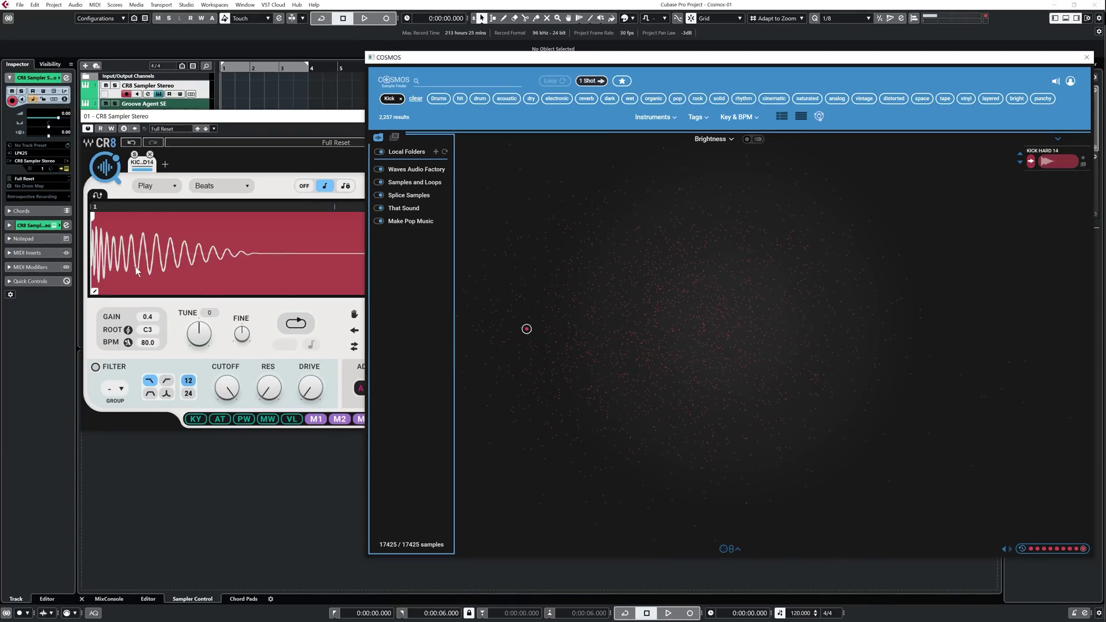
- Close COSMOS and restrict KICK HARD 14 to the single note C1 in the CR8 Sampler's key map
{"action": "left_click", "coordinate": [1086, 58]}
{"action": "left_click_drag", "start_coordinate": [306, 119], "coordinate": [483, 148]}
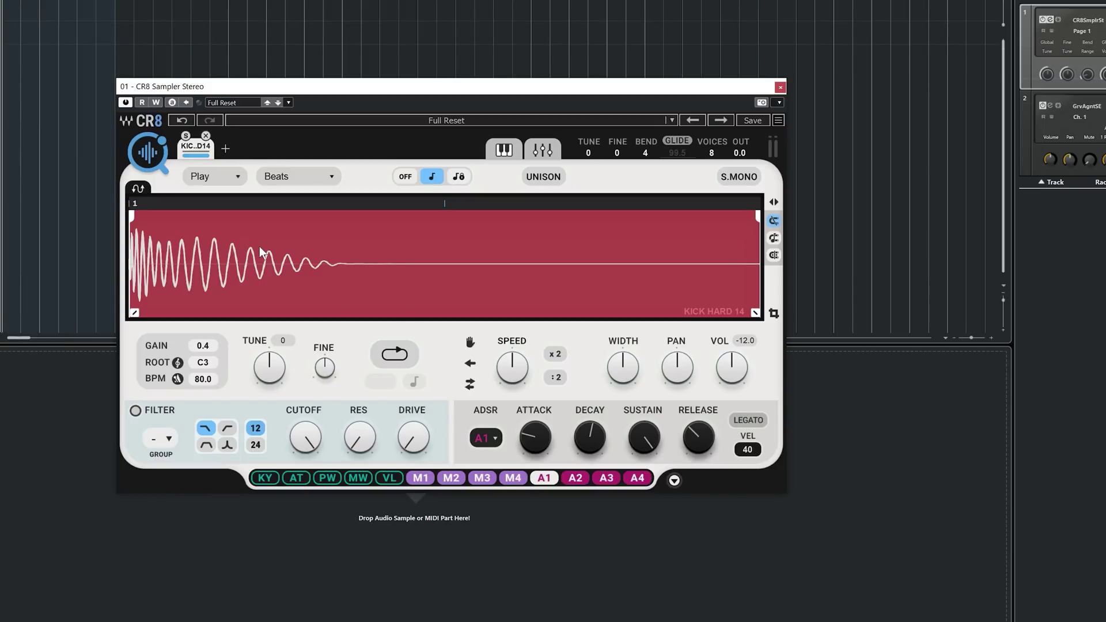
{"action": "left_click", "coordinate": [504, 150]}
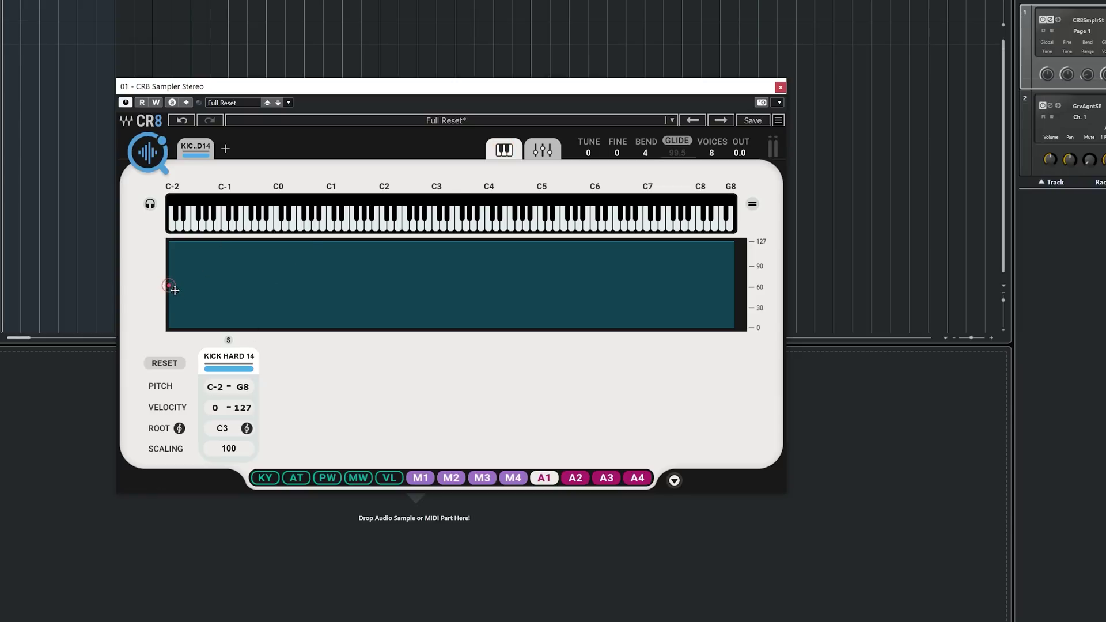
{"action": "left_click_drag", "start_coordinate": [170, 297], "coordinate": [328, 283]}
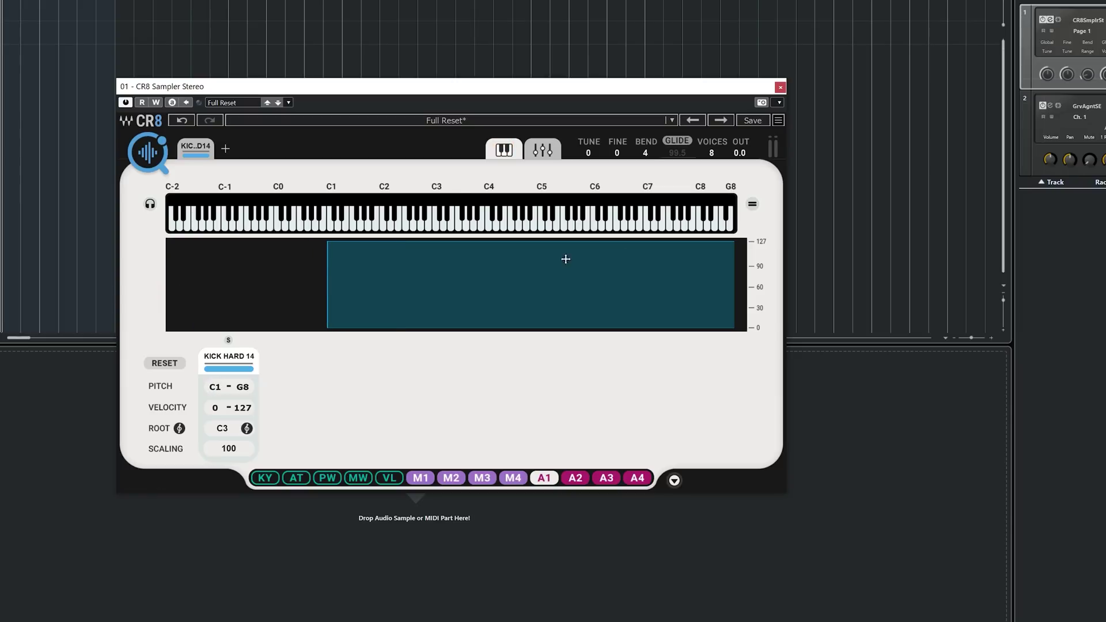
{"action": "left_click_drag", "start_coordinate": [733, 283], "coordinate": [330, 308]}
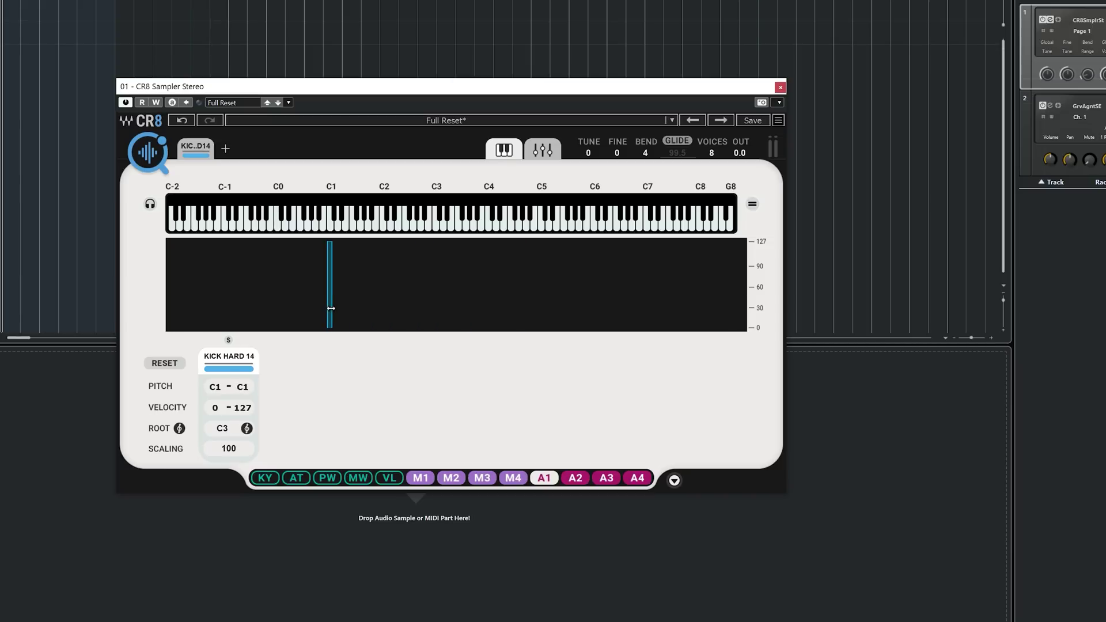
- Set the root key of KICK HARD 14 to C1 and return to the kick's waveform view
{"action": "double_click", "coordinate": [219, 431]}
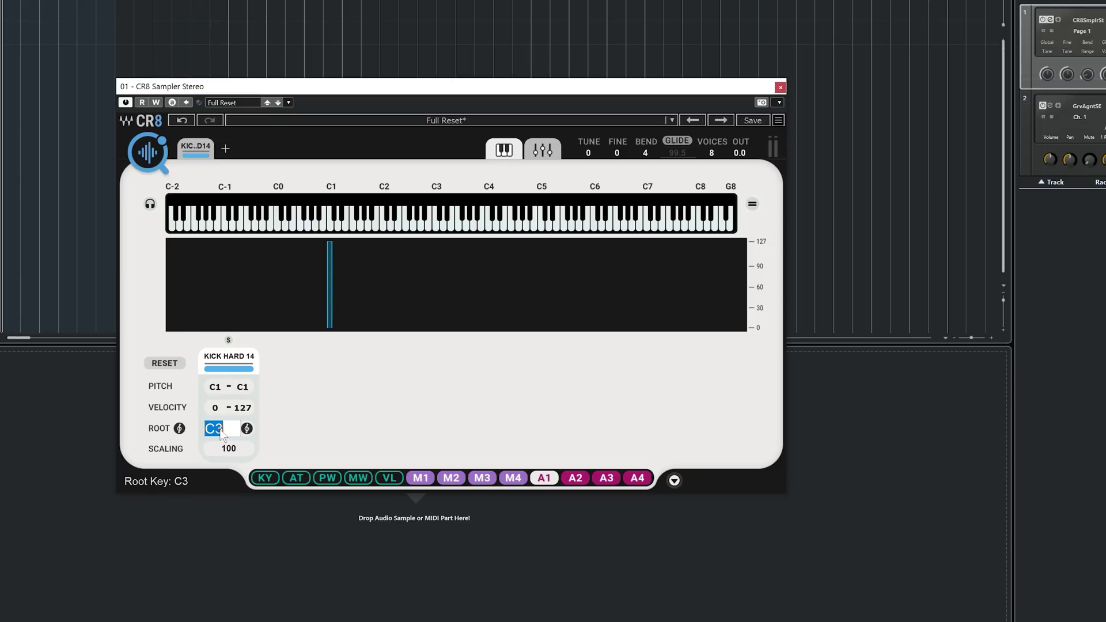
{"action": "type", "text": "C1"}
{"action": "key", "text": "Return"}
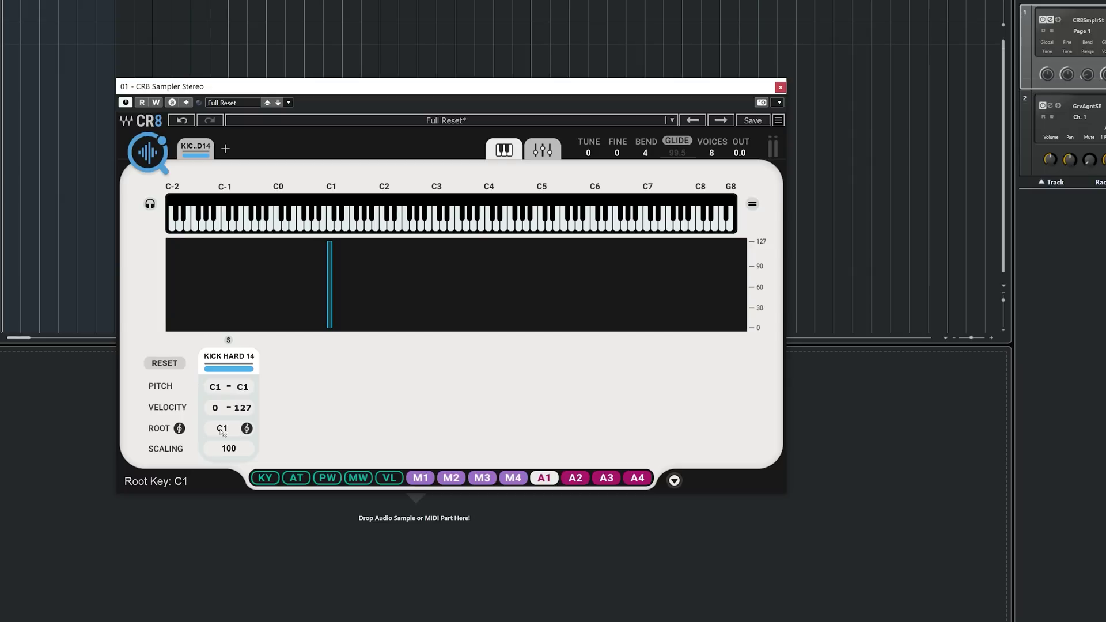
{"action": "left_click", "coordinate": [192, 146]}
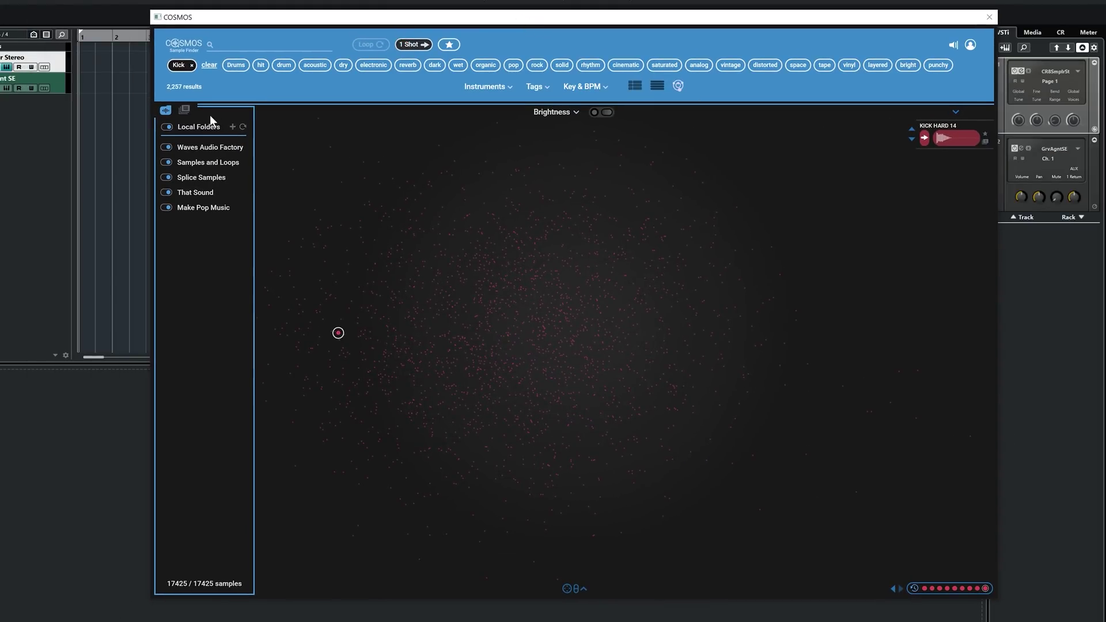
- Replace the Kick tag in COSMOS with Snare and electronic, and preview SNAPPY-CLEAN-H4 on the star map
{"action": "left_click", "coordinate": [208, 68]}
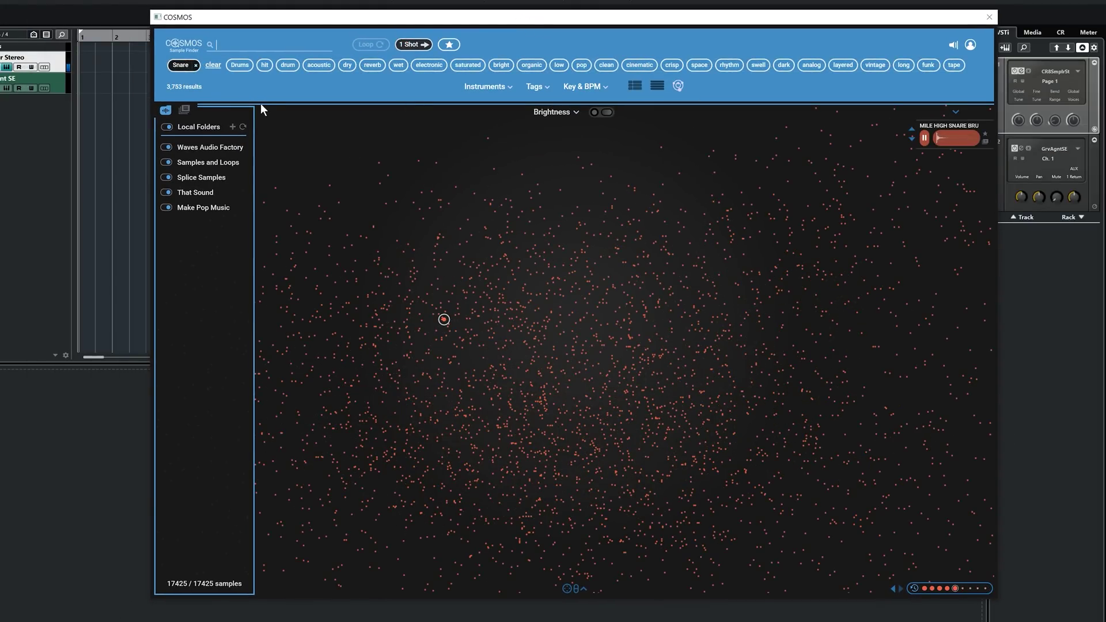
{"action": "left_click", "coordinate": [433, 65]}
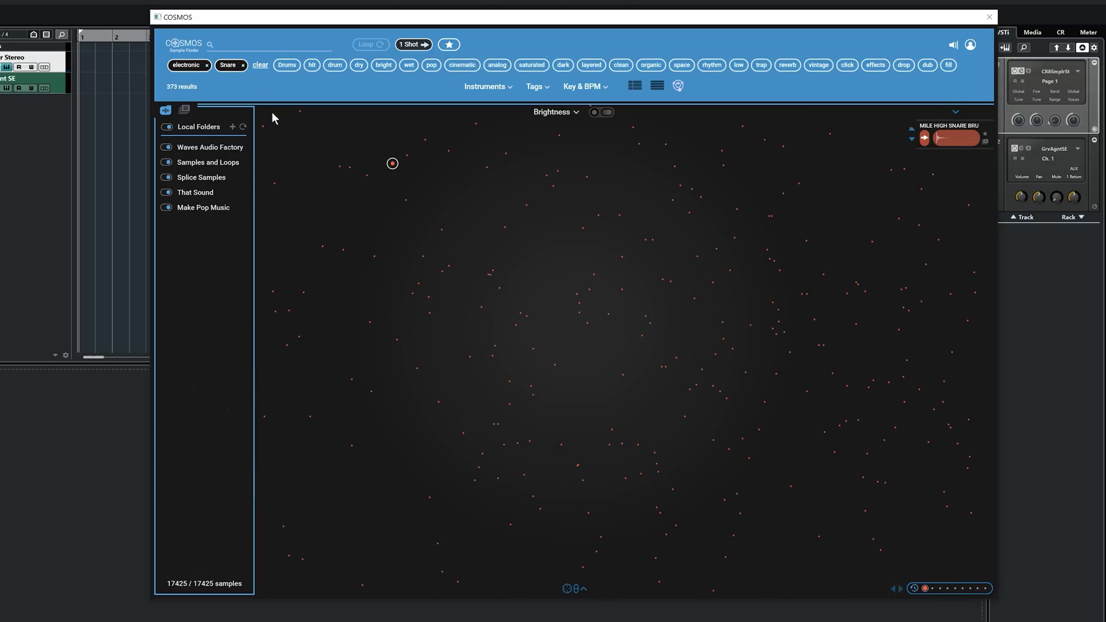
{"action": "left_click", "coordinate": [482, 308]}
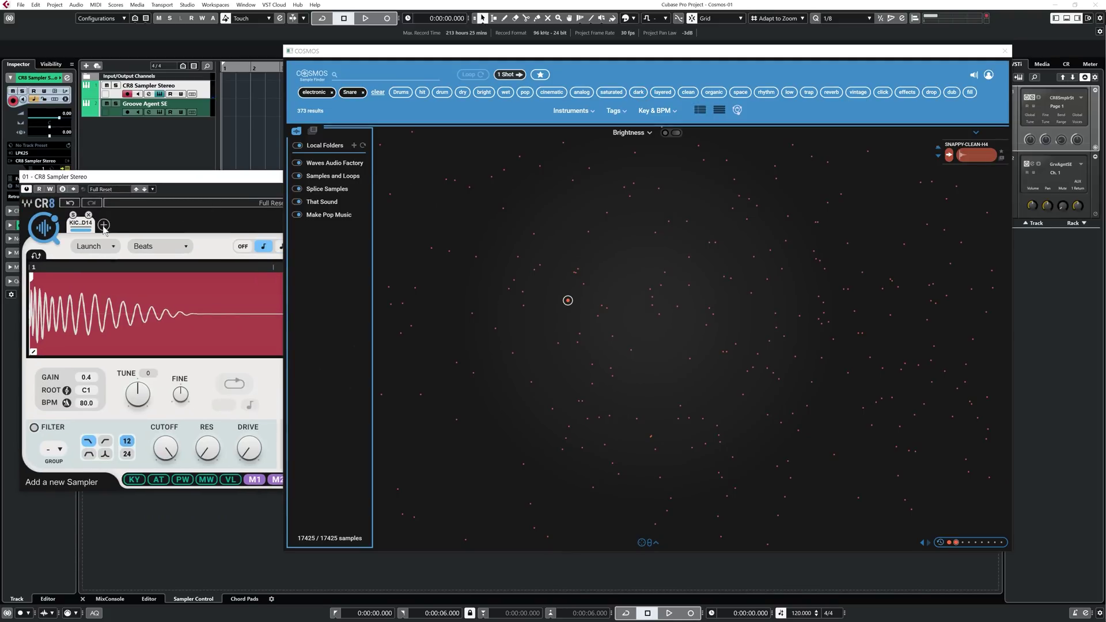
- Add a second sampler slot in CR8, load SNAPPY-CLEAN-H4 into it, and close COSMOS
{"action": "left_click", "coordinate": [104, 224]}
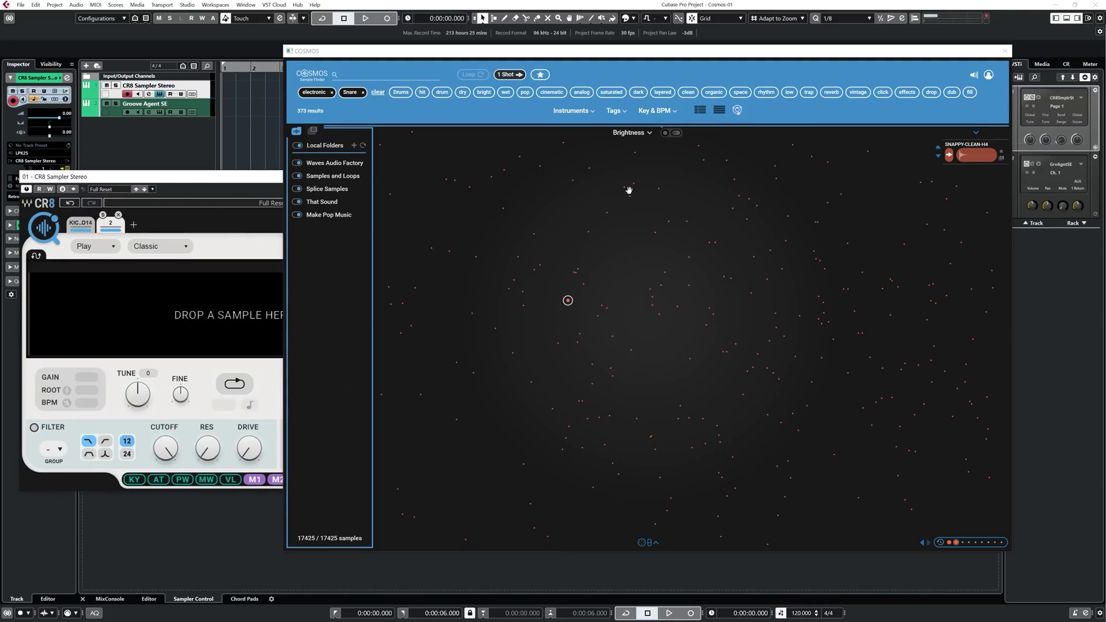
{"action": "left_click_drag", "start_coordinate": [973, 155], "coordinate": [173, 316]}
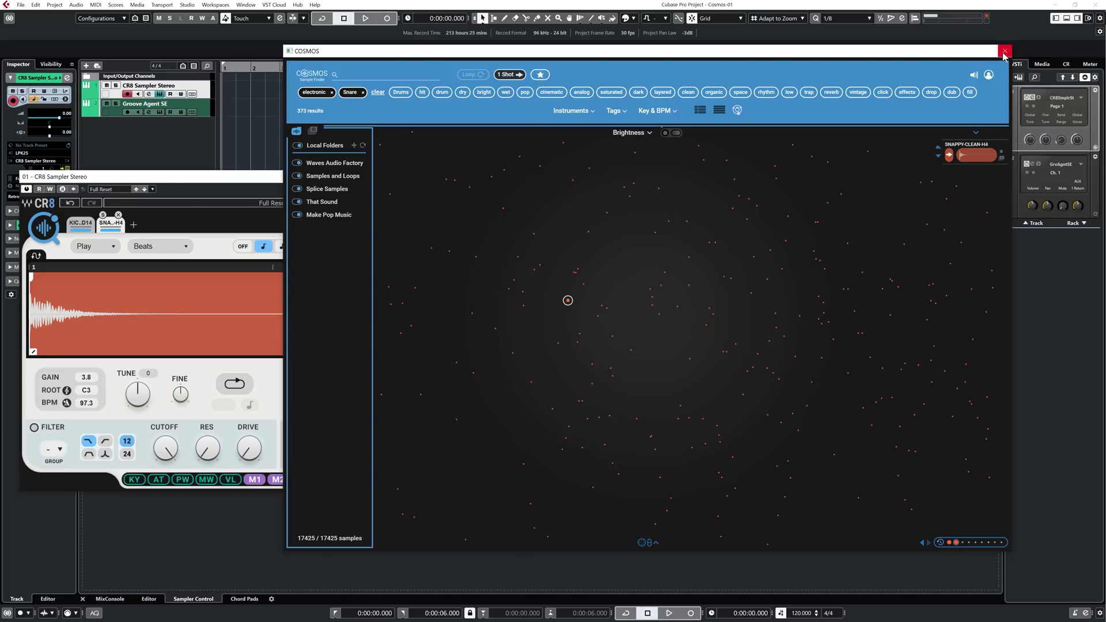
{"action": "left_click", "coordinate": [1005, 50]}
{"action": "left_click_drag", "start_coordinate": [290, 181], "coordinate": [572, 65]}
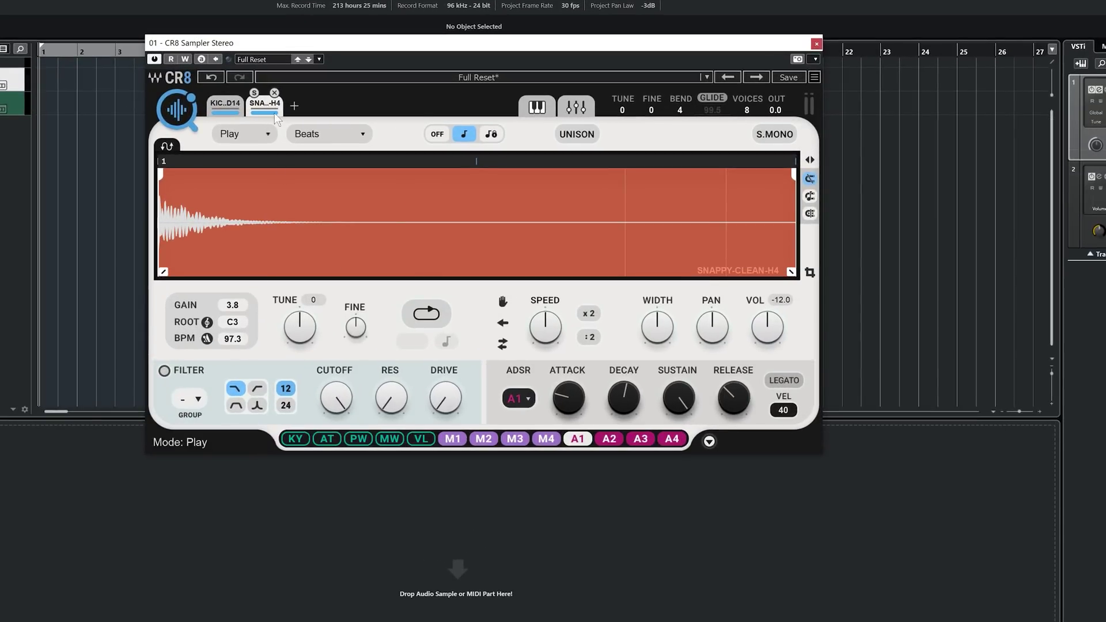
- Map the snare sample to the single note D1 with D1 as its root key
{"action": "left_click", "coordinate": [536, 105]}
{"action": "left_click_drag", "start_coordinate": [646, 64], "coordinate": [656, 118]}
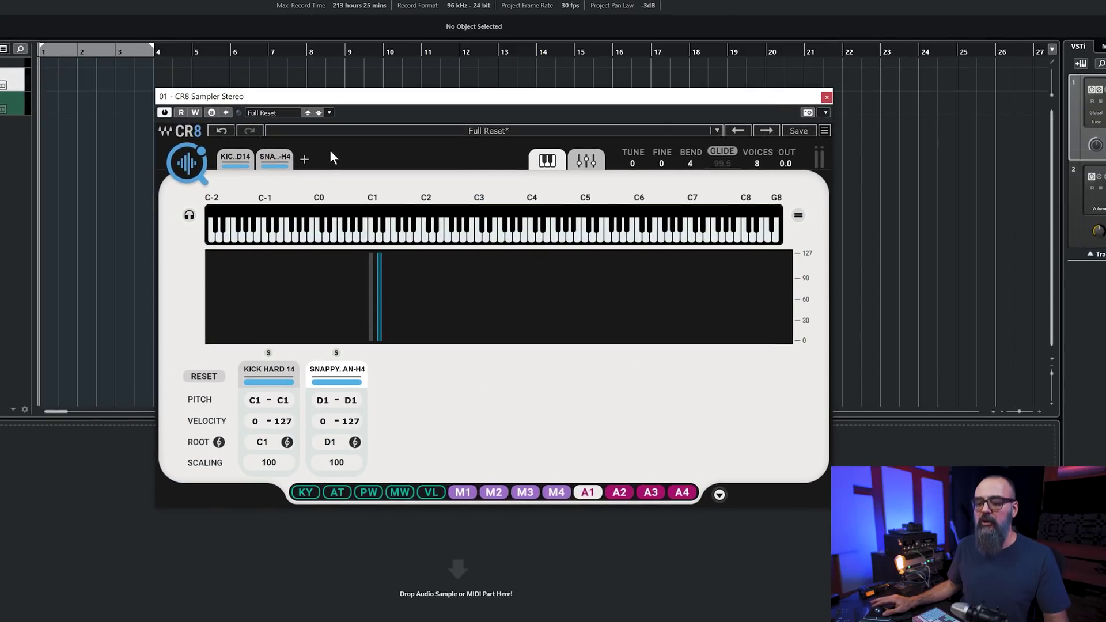
{"action": "left_click", "coordinate": [371, 293]}
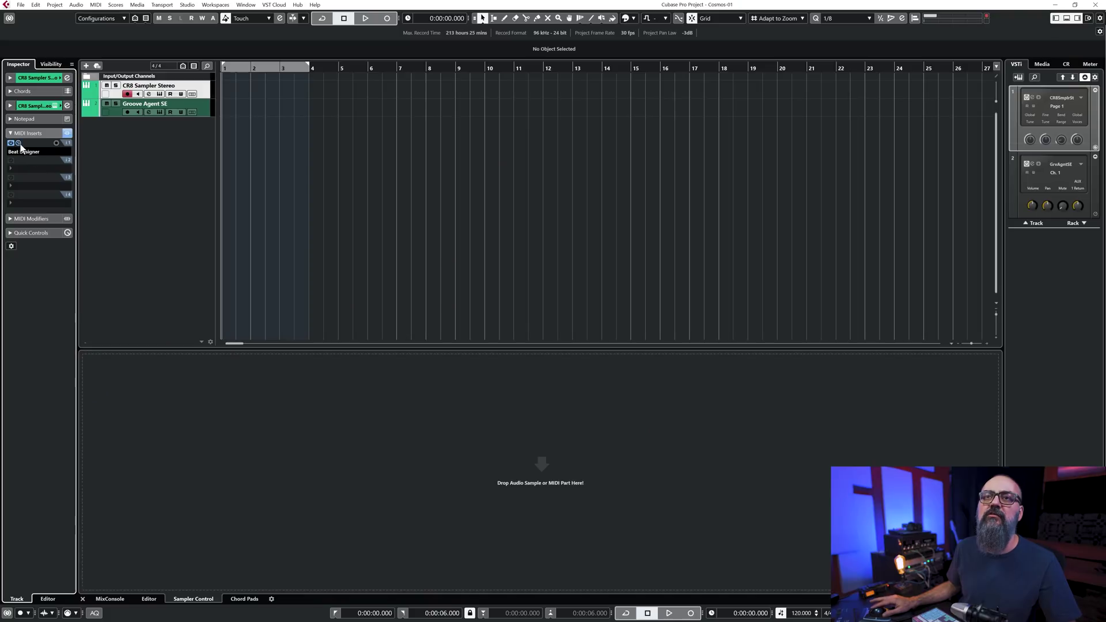
- Open the Beat Designer insert on the CR8 Sampler track and audition its bass drum and snare pattern
{"action": "left_click", "coordinate": [19, 144]}
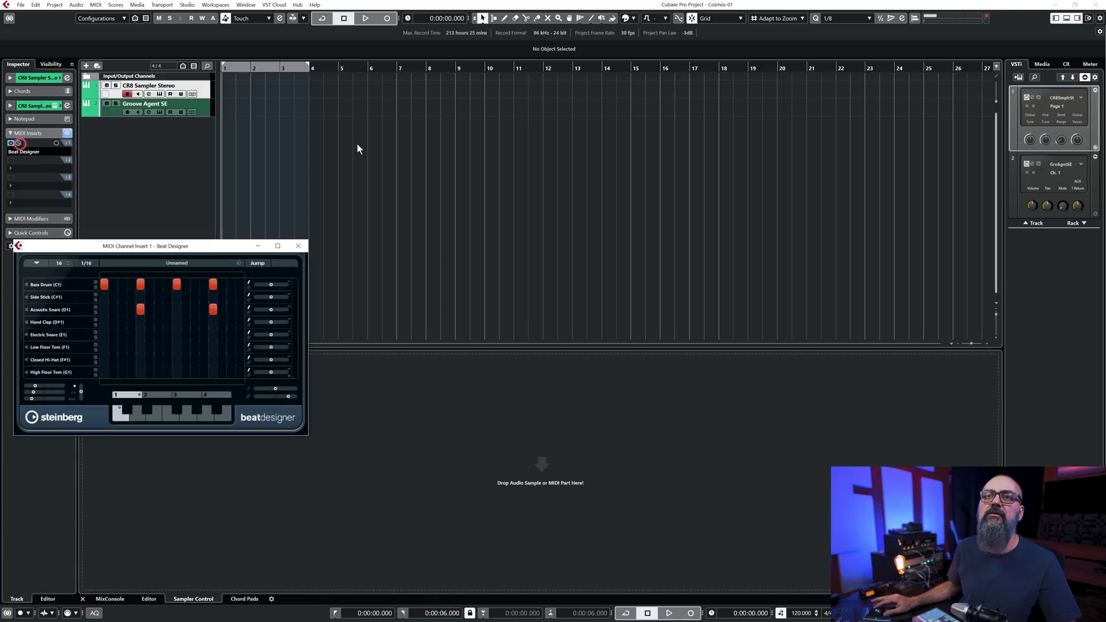
{"action": "left_click_drag", "start_coordinate": [235, 243], "coordinate": [536, 100]}
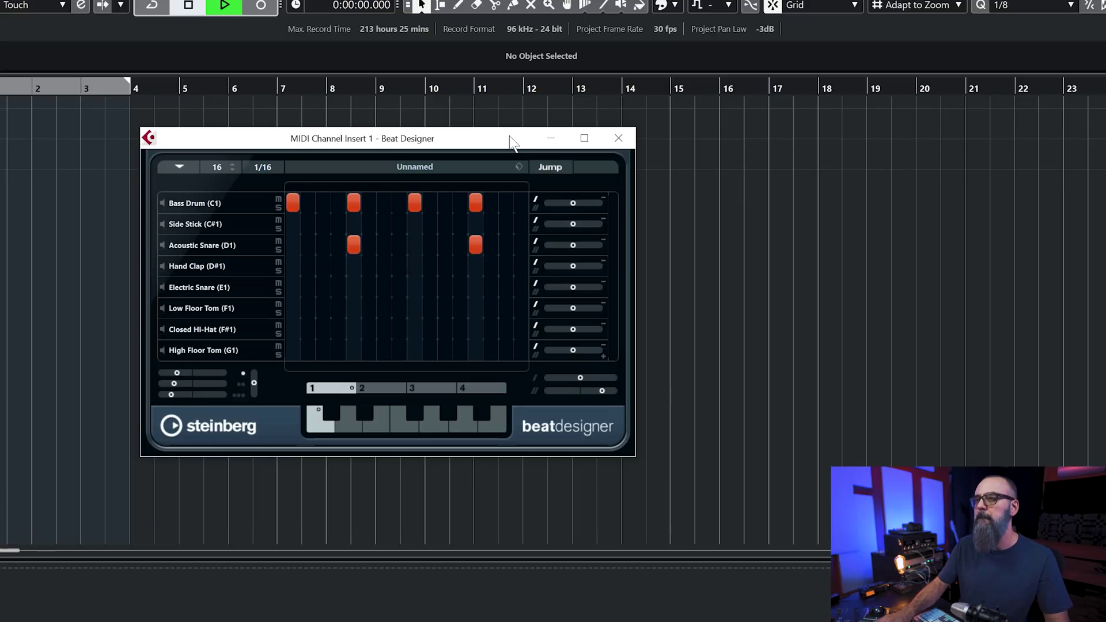
{"action": "key", "text": "space"}
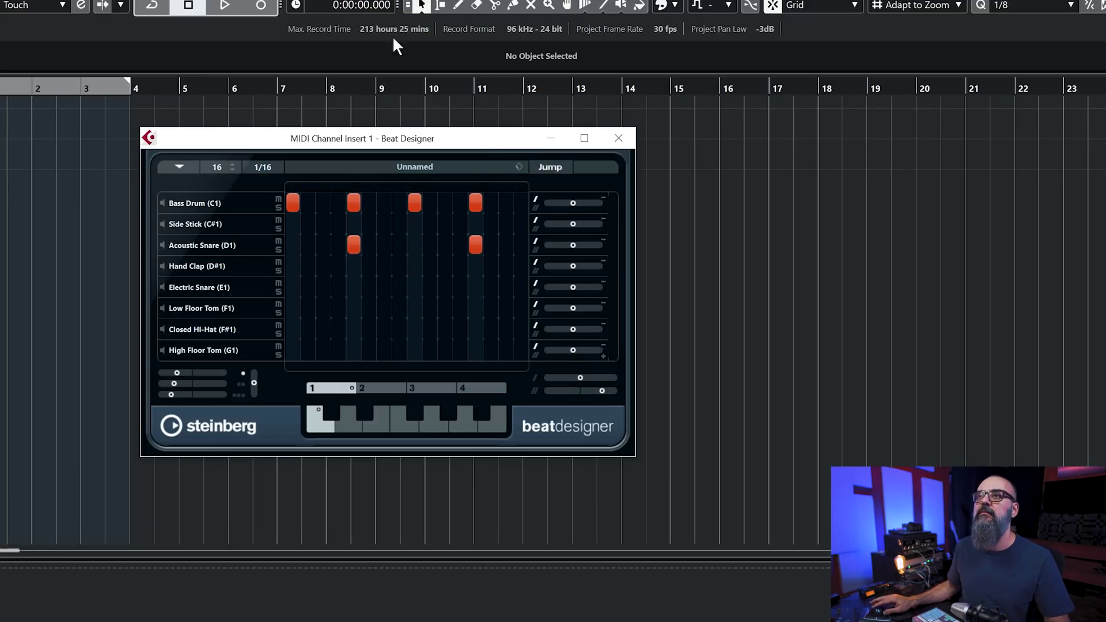
- Insert the Beat Designer pattern at the cursor as a MIDI part, then close and deactivate the Beat Designer insert
{"action": "left_click", "coordinate": [178, 168]}
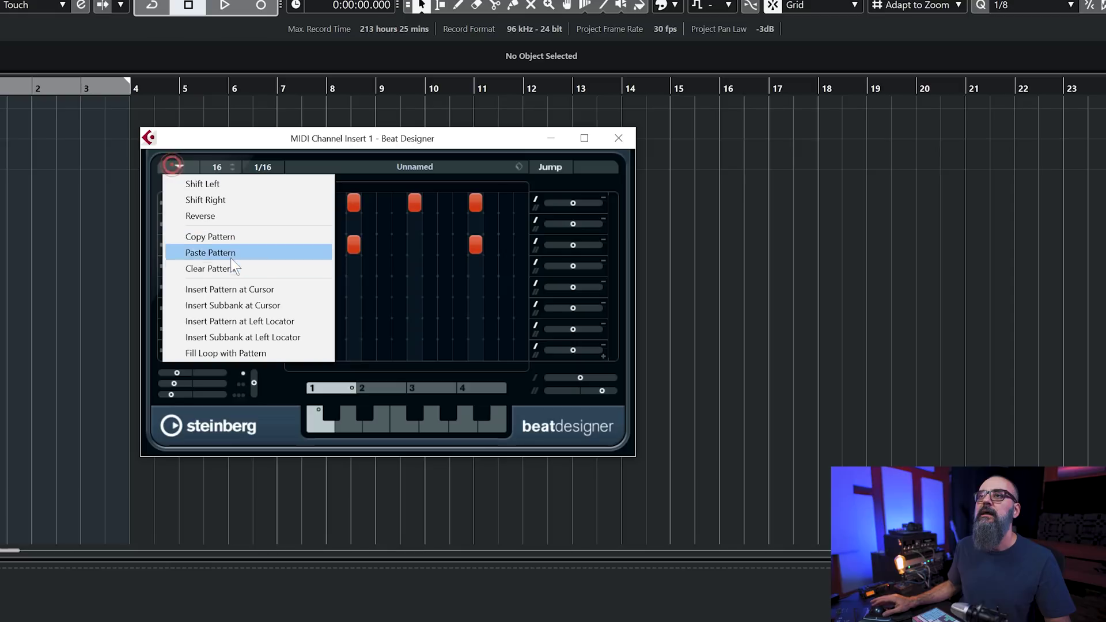
{"action": "left_click", "coordinate": [206, 289]}
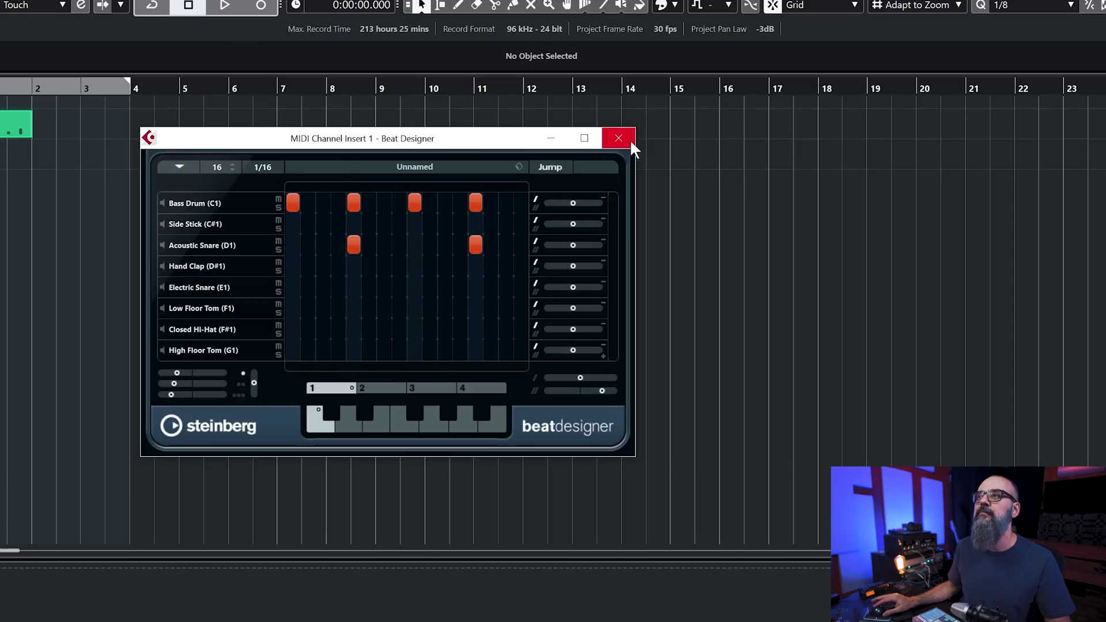
{"action": "left_click", "coordinate": [617, 138]}
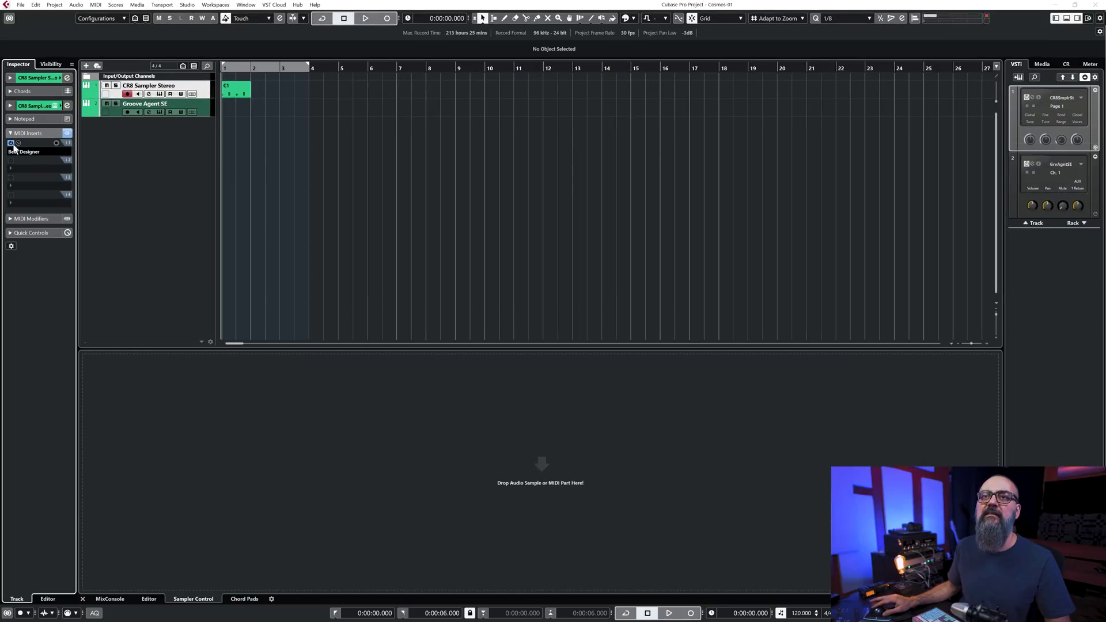
{"action": "left_click", "coordinate": [11, 143]}
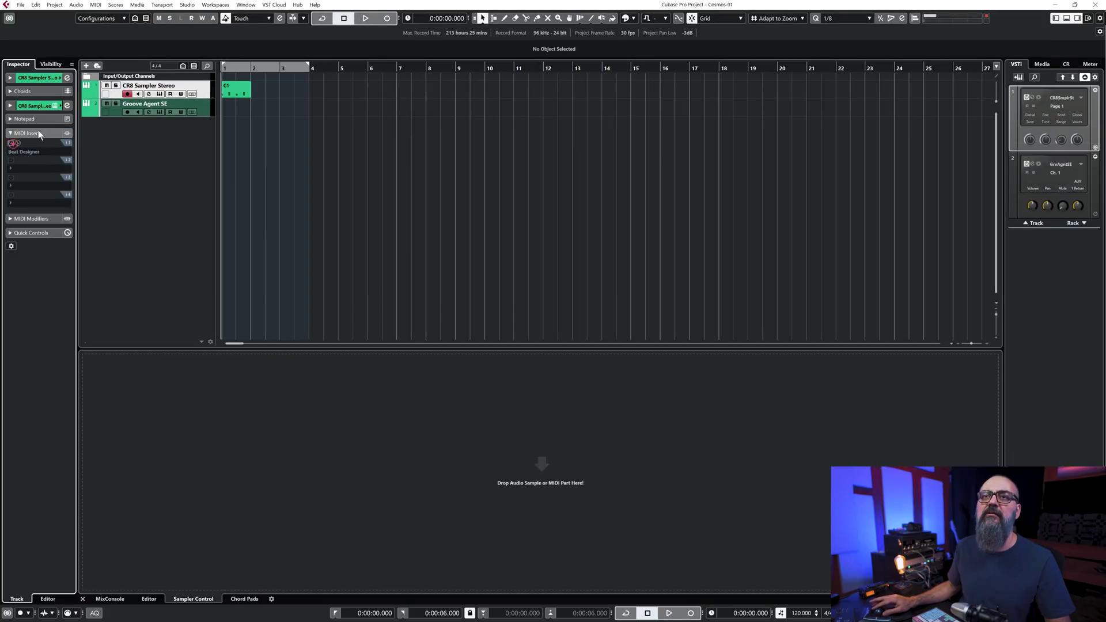
- Duplicate the one-bar pattern part four times along the CR8 Sampler track
{"action": "left_click", "coordinate": [235, 91]}
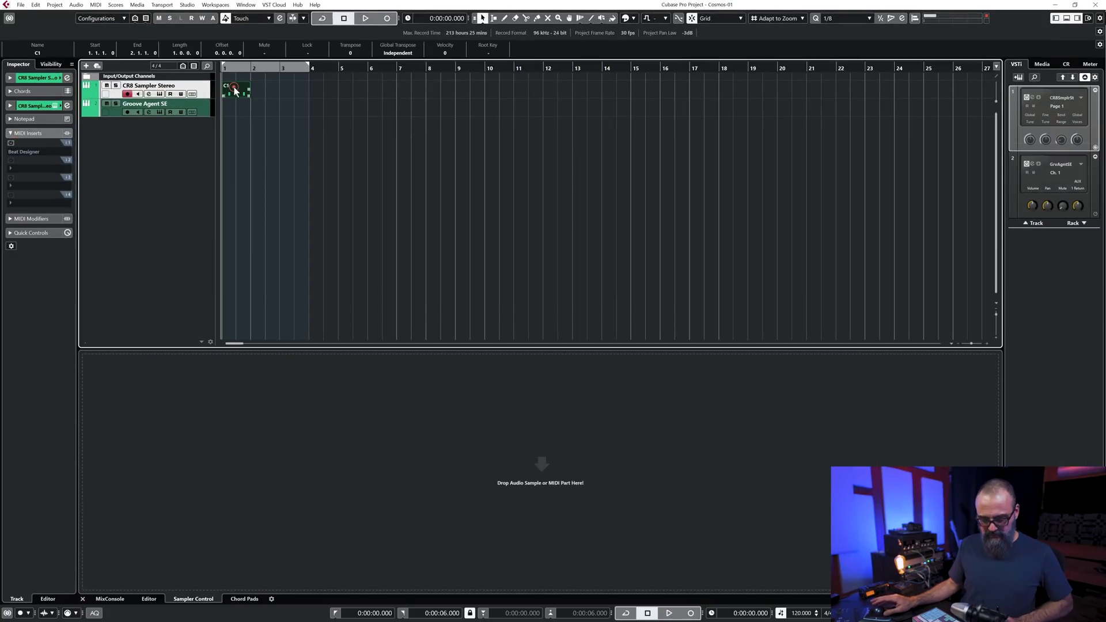
{"action": "key", "text": "ctrl+d"}
{"action": "key", "text": "ctrl+d"}
{"action": "key", "text": "ctrl+d"}
{"action": "key", "text": "ctrl+d"}
- Play back the duplicated beat and delete the extra part at bar 5
{"action": "key", "text": "space"}
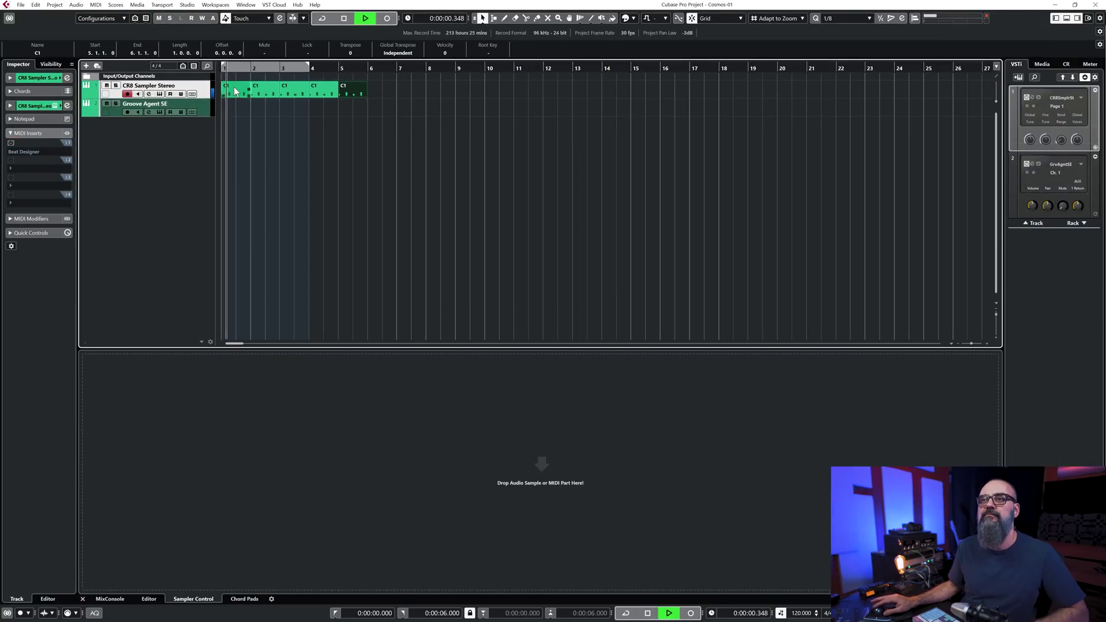
{"action": "key", "text": "h"}
{"action": "key", "text": "h"}
{"action": "key", "text": "h"}
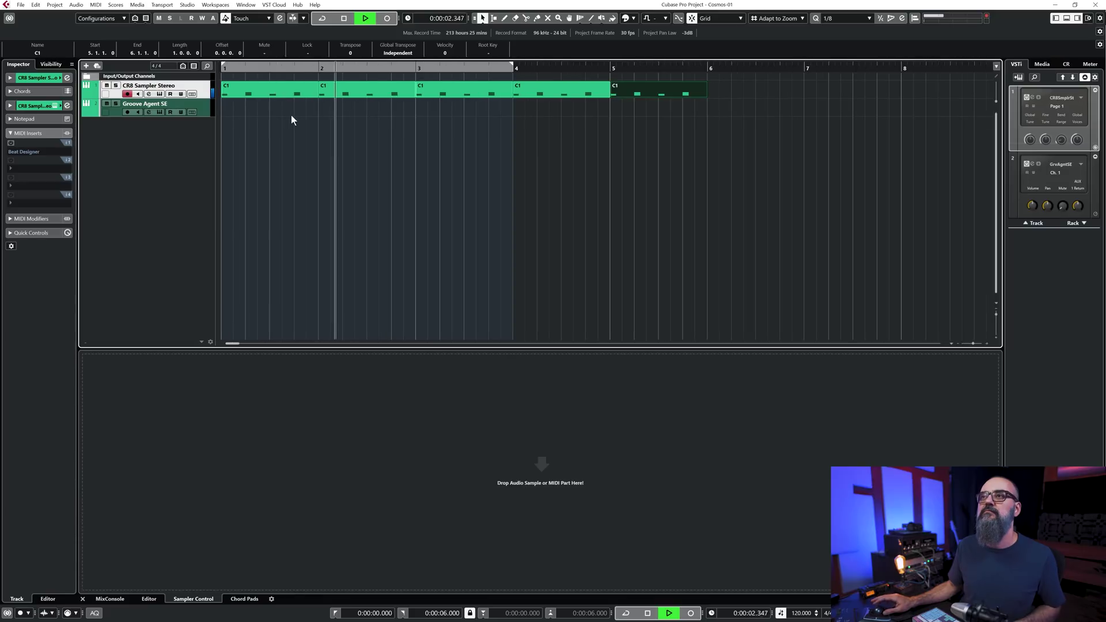
{"action": "key", "text": "g"}
{"action": "key", "text": "space"}
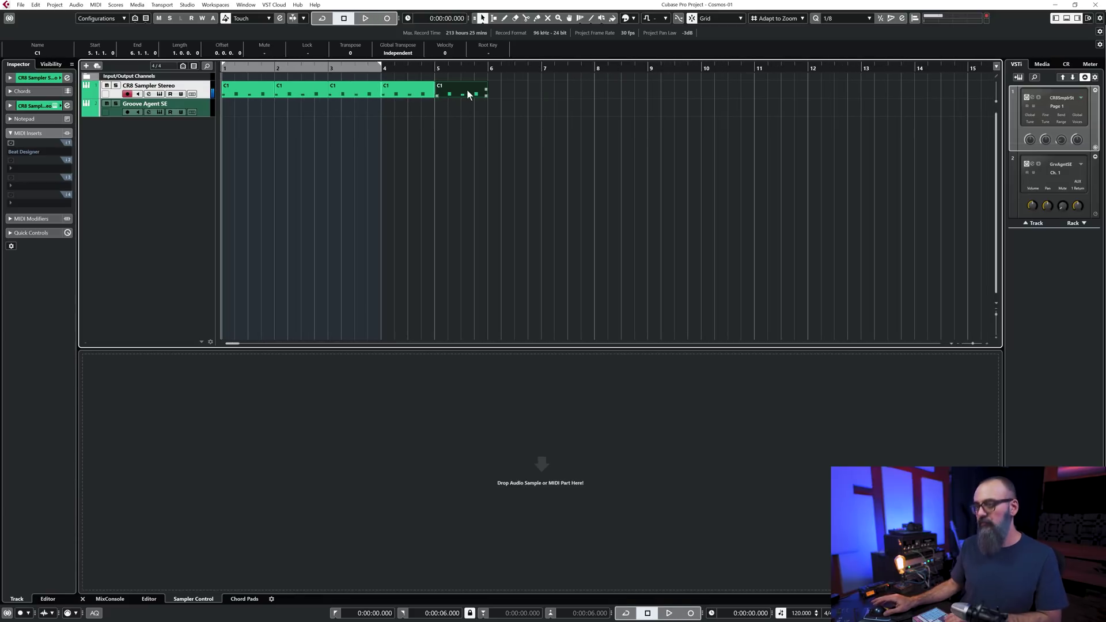
{"action": "key", "text": "Delete"}
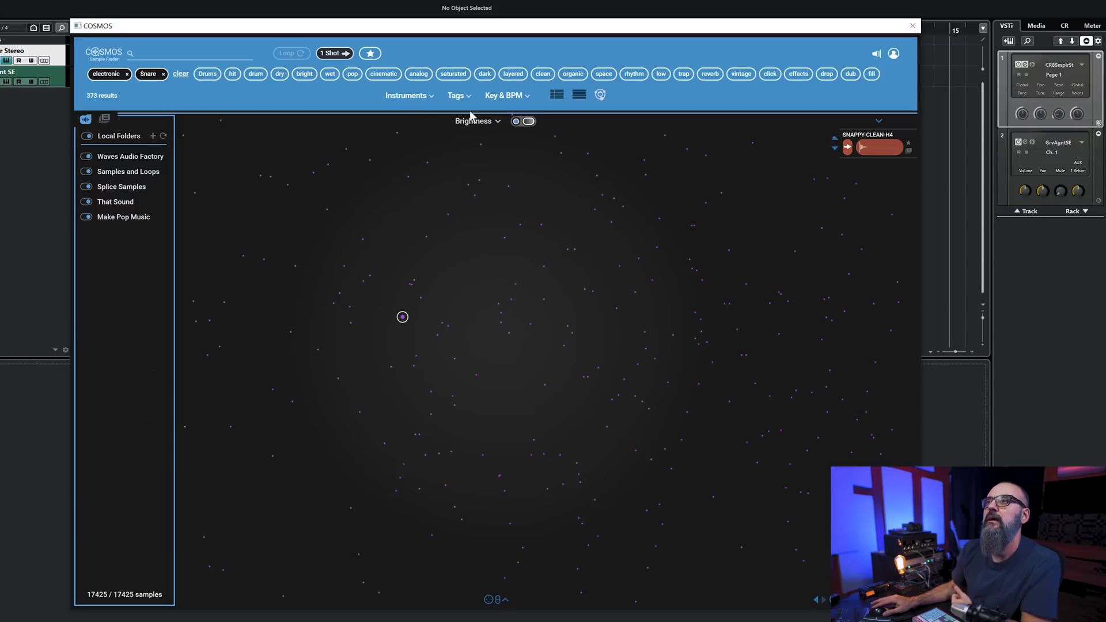
- Switch COSMOS to list view, clear the snare tags, and search the loops for "hats"
{"action": "left_click", "coordinate": [558, 95]}
{"action": "left_click", "coordinate": [168, 72]}
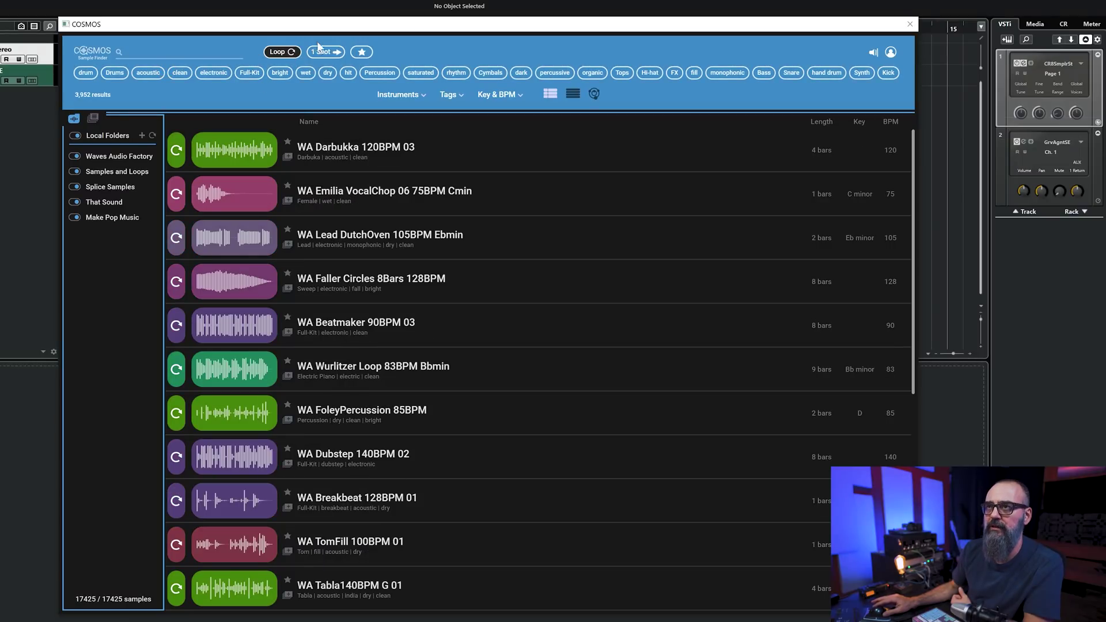
{"action": "left_click", "coordinate": [284, 51]}
{"action": "left_click", "coordinate": [282, 50]}
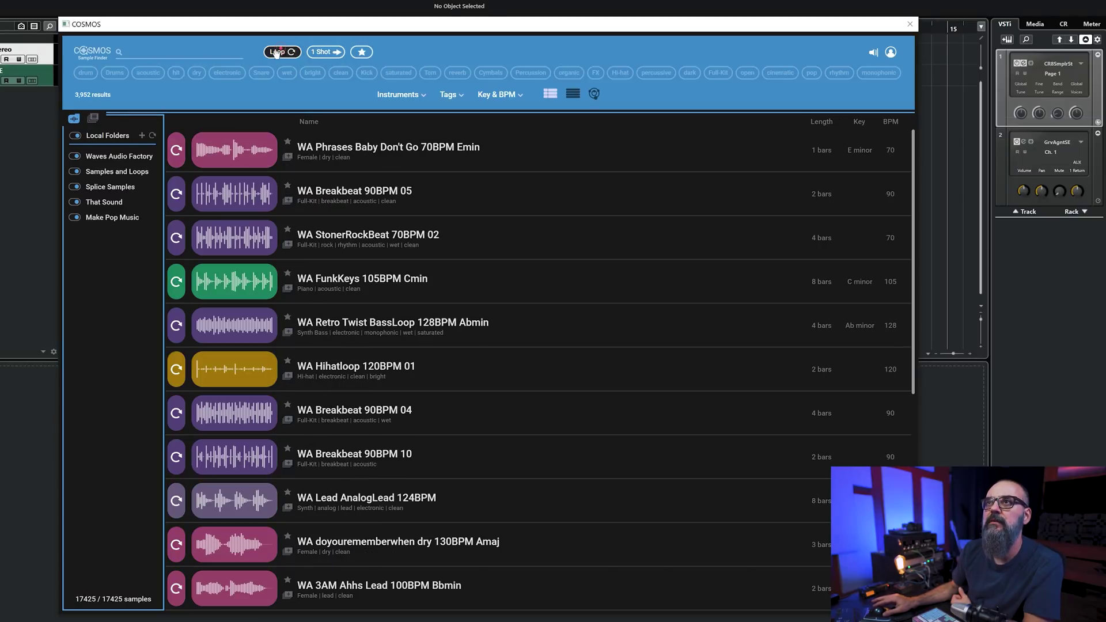
{"action": "type", "text": "hats"}
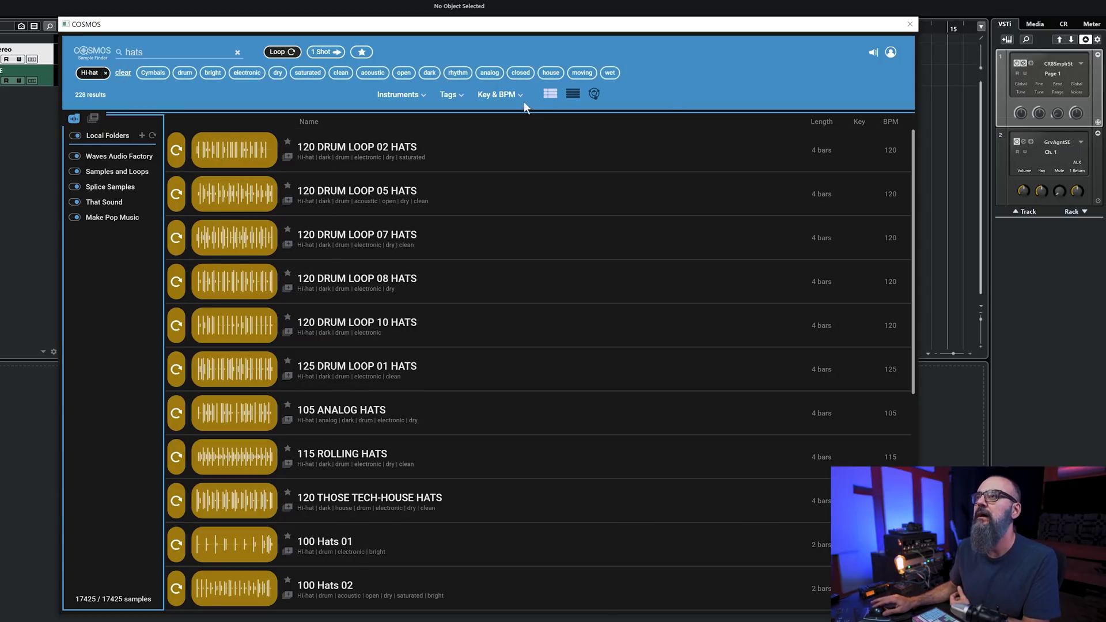
- Narrow the hi-hat loops to within 5 BPM of the host tempo of 120 and preview 120 Hats 01
{"action": "left_click", "coordinate": [496, 94]}
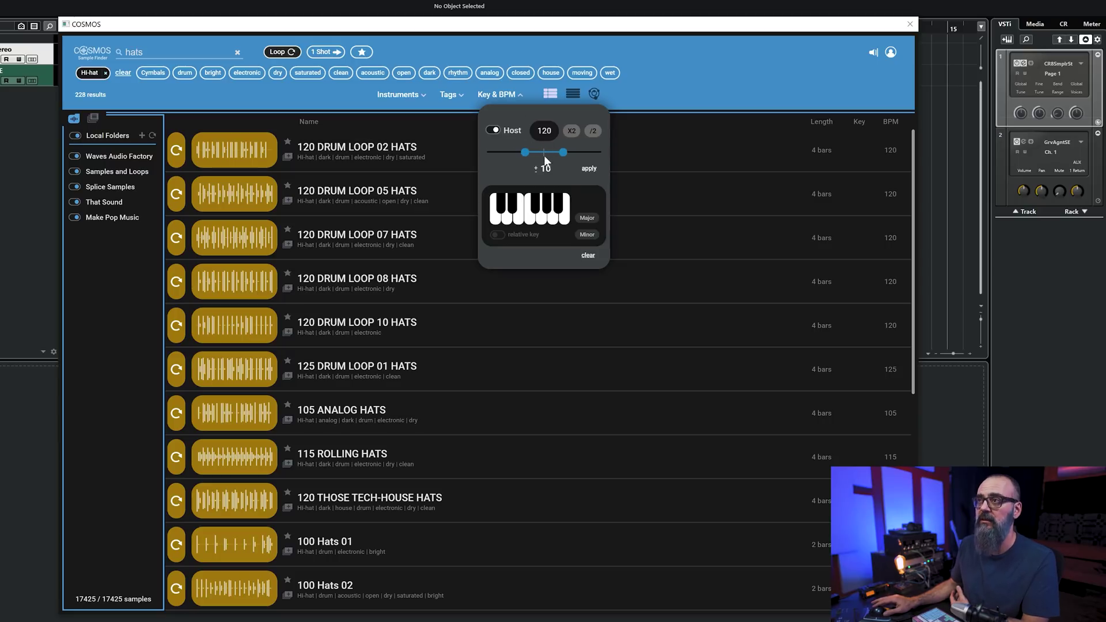
{"action": "left_click_drag", "start_coordinate": [526, 152], "coordinate": [533, 157]}
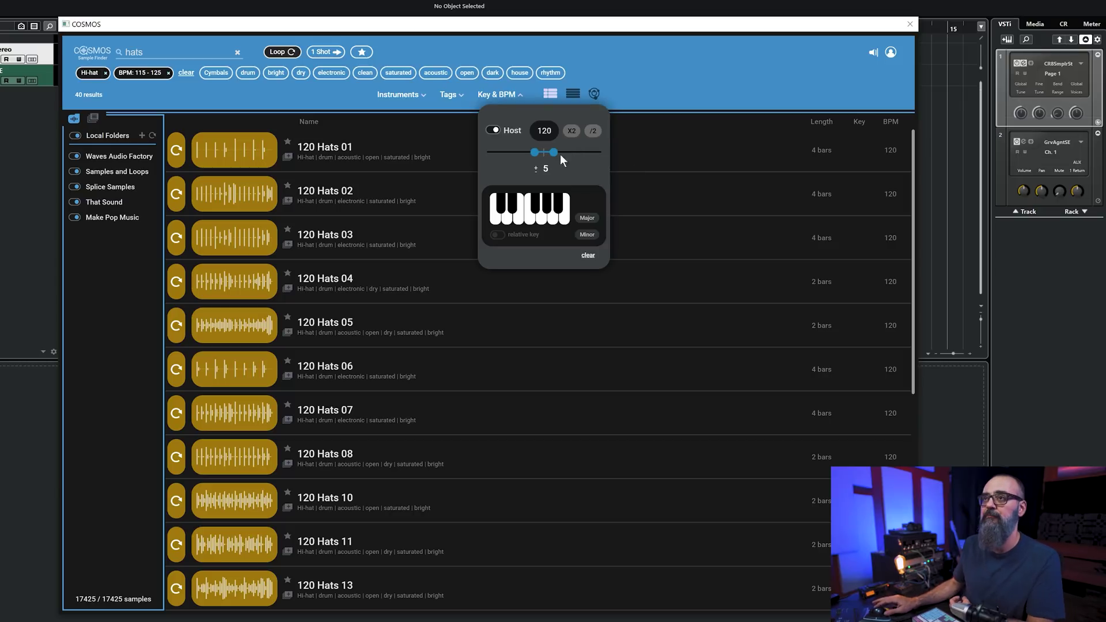
{"action": "left_click", "coordinate": [219, 156]}
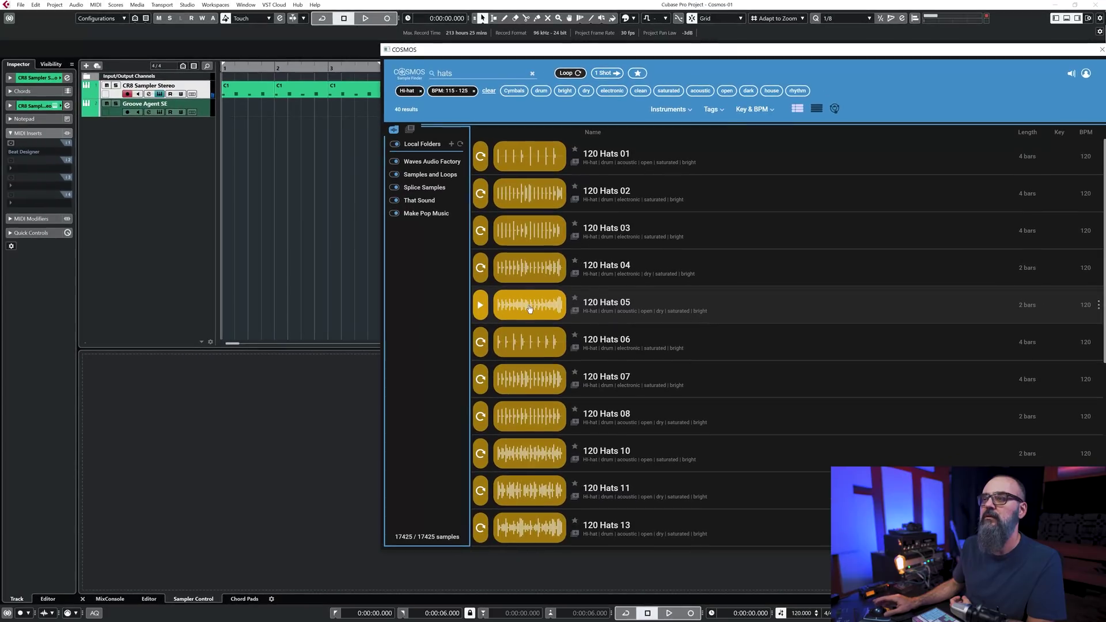
- Bring the 120 Hats 05 loop into the project at bar 1 on a new audio track and close COSMOS
{"action": "left_click_drag", "start_coordinate": [528, 304], "coordinate": [128, 187]}
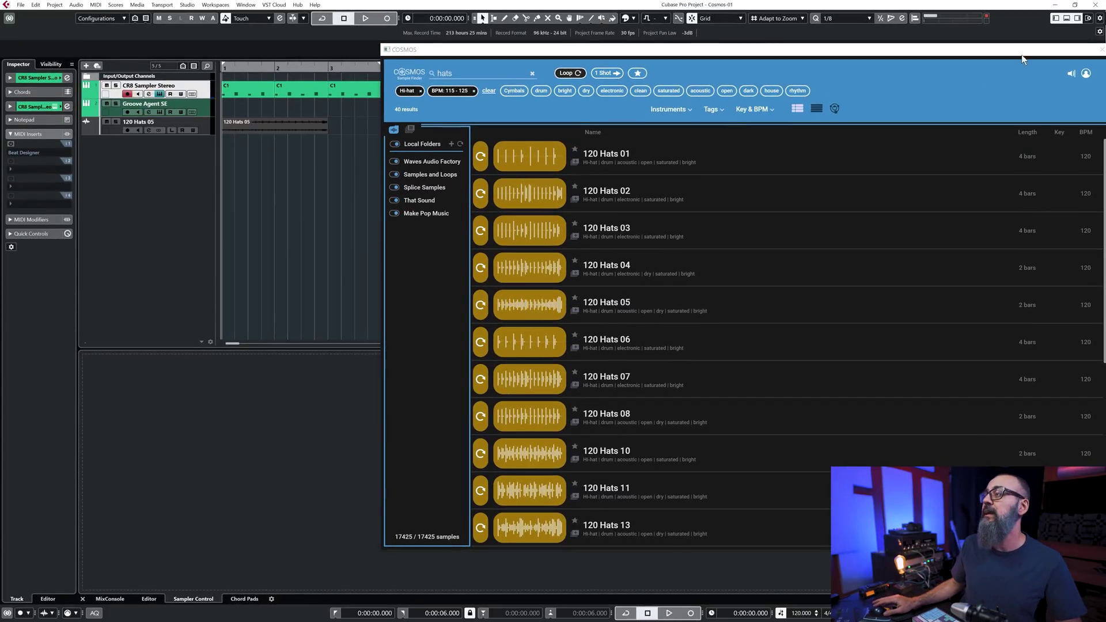
{"action": "left_click_drag", "start_coordinate": [1020, 53], "coordinate": [961, 92]}
{"action": "left_click", "coordinate": [1031, 89]}
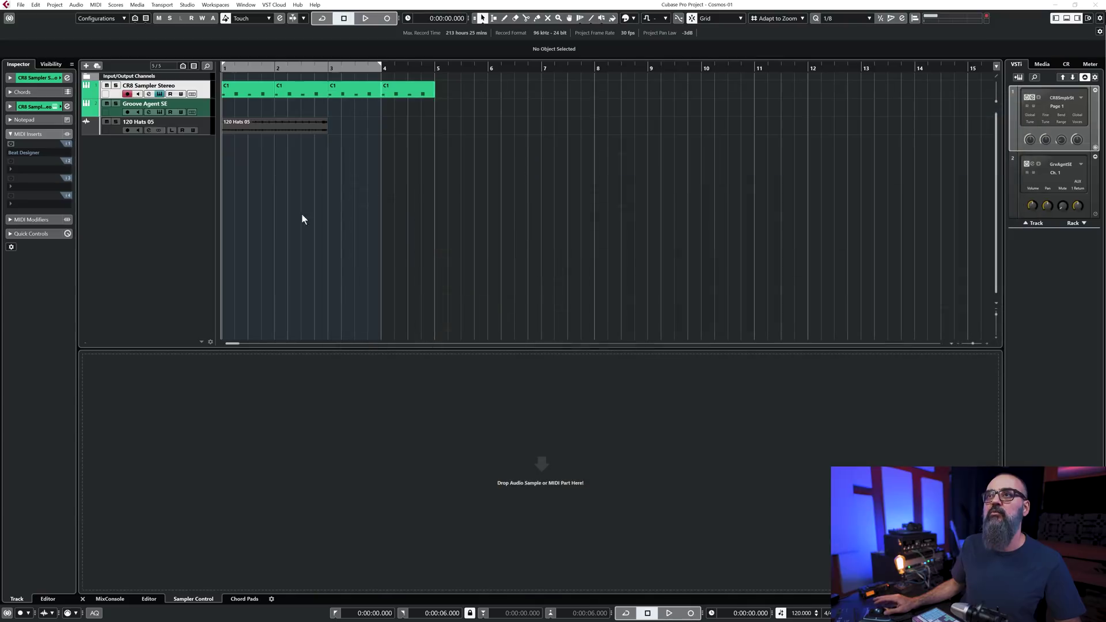
- Colour the 120 Hats 05 track blue and duplicate its loop so the copy starts at bar 3
{"action": "left_click", "coordinate": [91, 126]}
{"action": "left_click", "coordinate": [91, 203]}
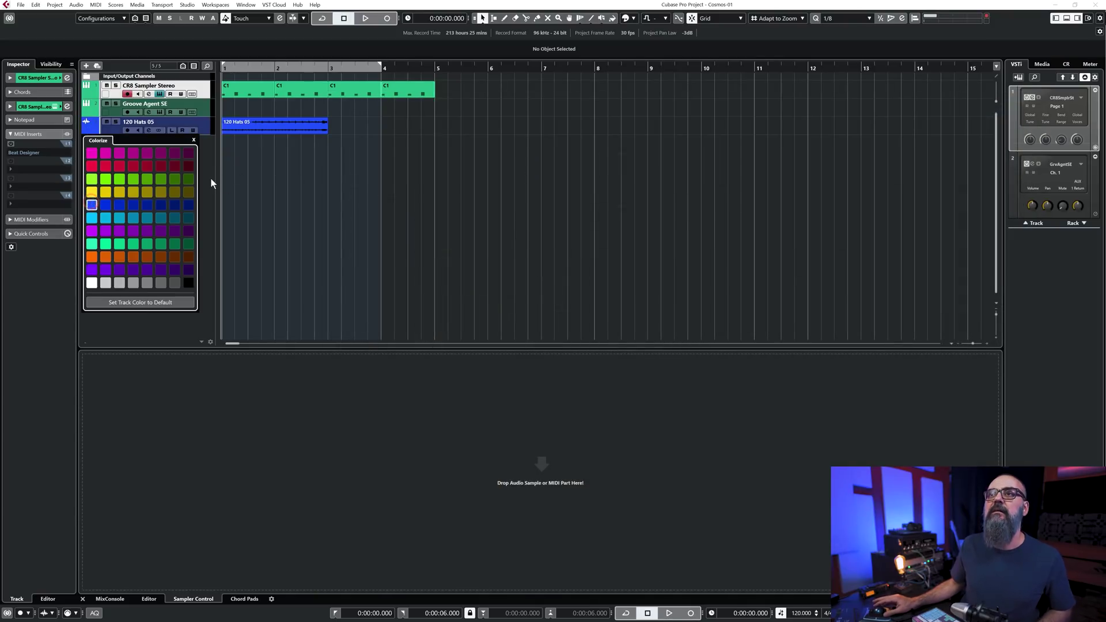
{"action": "left_click", "coordinate": [254, 130]}
{"action": "left_click", "coordinate": [254, 129]}
{"action": "key", "text": "ctrl+d"}
- Play back the beat with the hi-hat loop and lower the 120 Hats 05 track's volume to -4.29 dB
{"action": "left_click", "coordinate": [246, 67]}
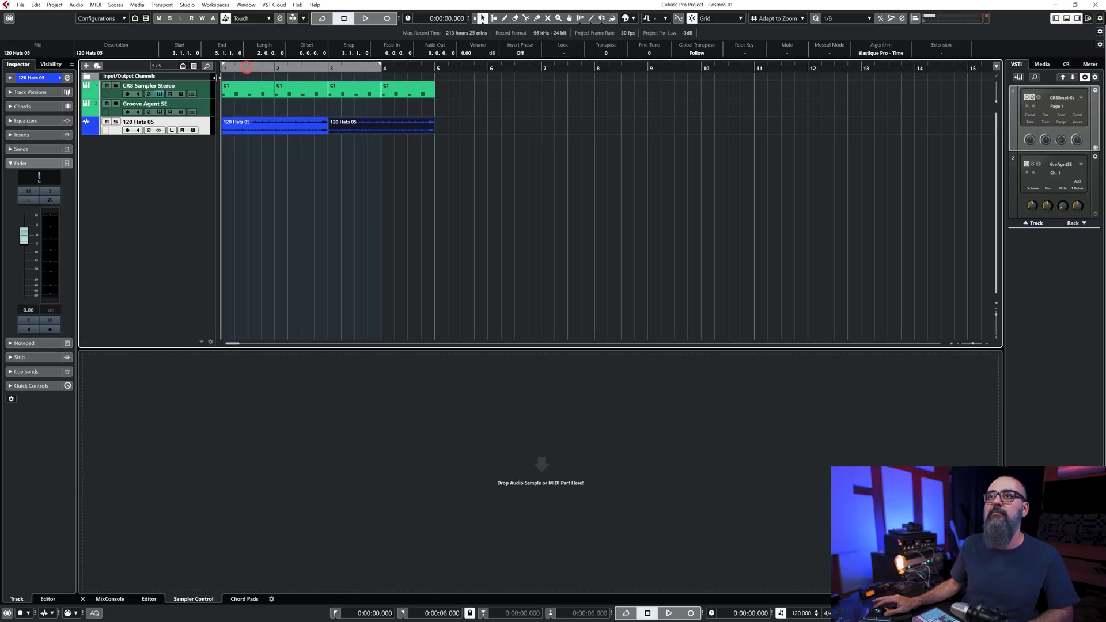
{"action": "key", "text": "space"}
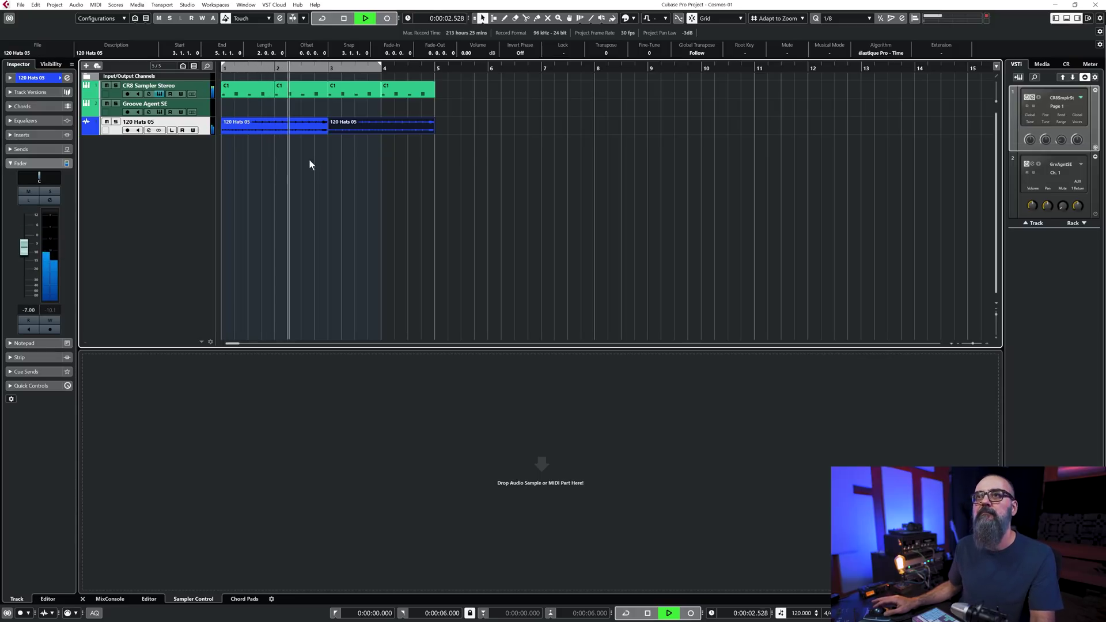
{"action": "key", "text": "space"}
- Filter the 120 Hats 05 channel in its equalizer with a high cut at 6026 Hz and a low cut at about 433 Hz
{"action": "left_click", "coordinate": [67, 77]}
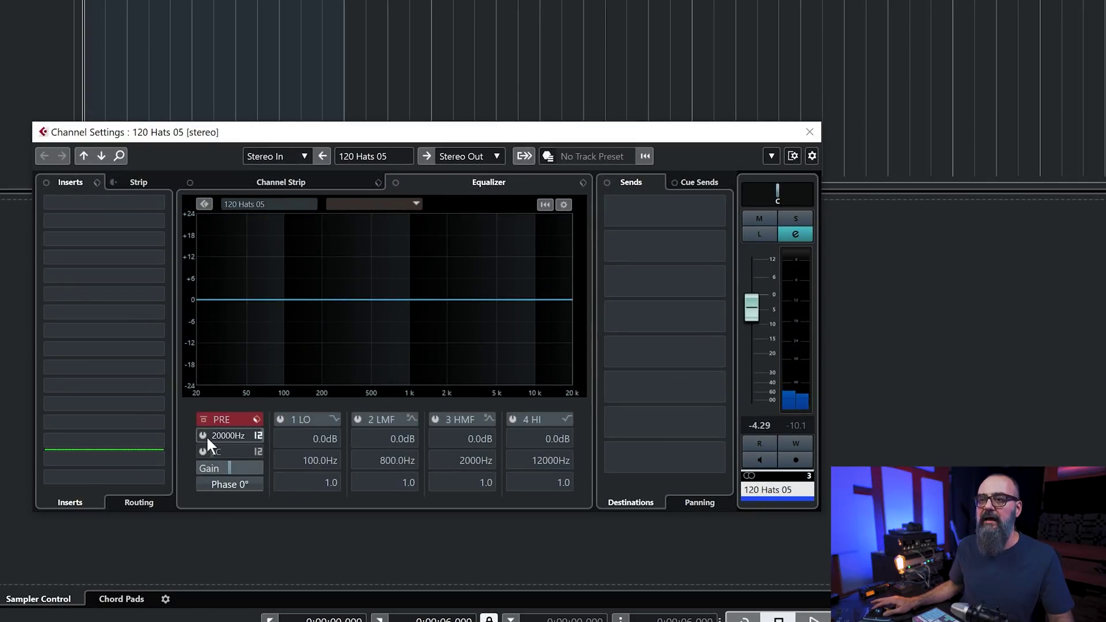
{"action": "left_click", "coordinate": [204, 436]}
{"action": "scroll", "coordinate": [225, 435], "scroll_direction": "down", "scroll_amount": 10}
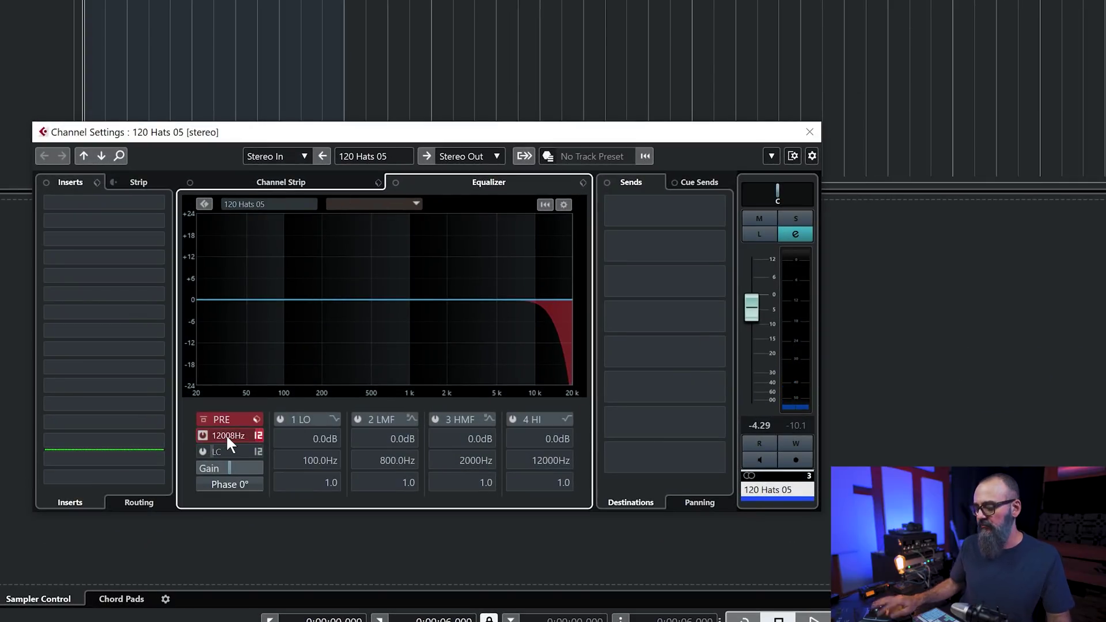
{"action": "key", "text": "space"}
{"action": "scroll", "coordinate": [226, 433], "scroll_direction": "down", "scroll_amount": 3}
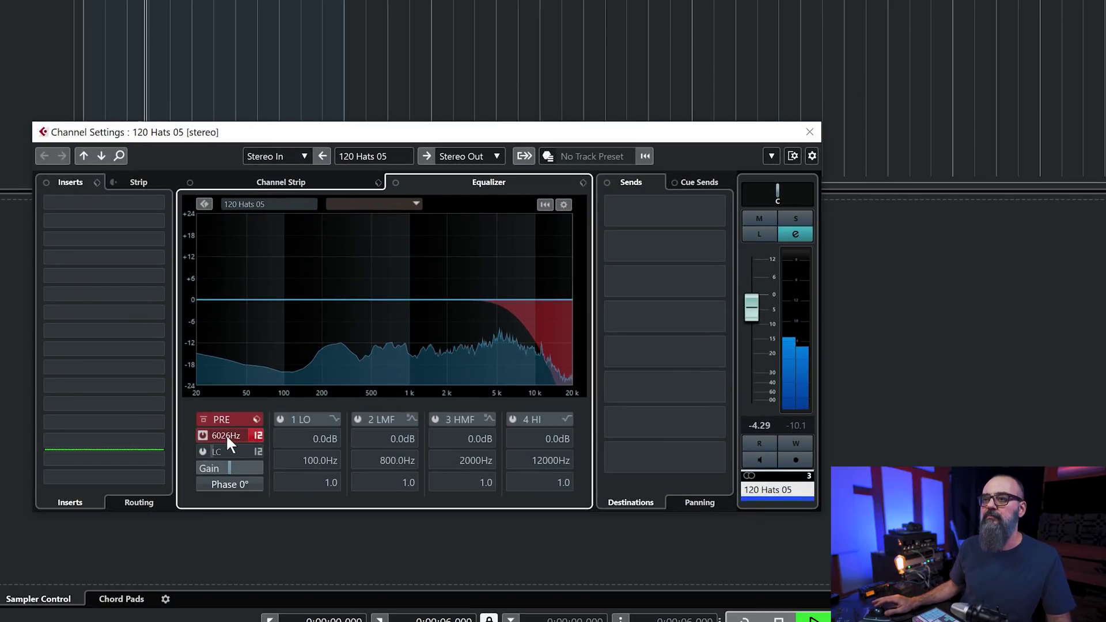
{"action": "left_click", "coordinate": [202, 452]}
{"action": "scroll", "coordinate": [201, 450], "scroll_direction": "up", "scroll_amount": 20}
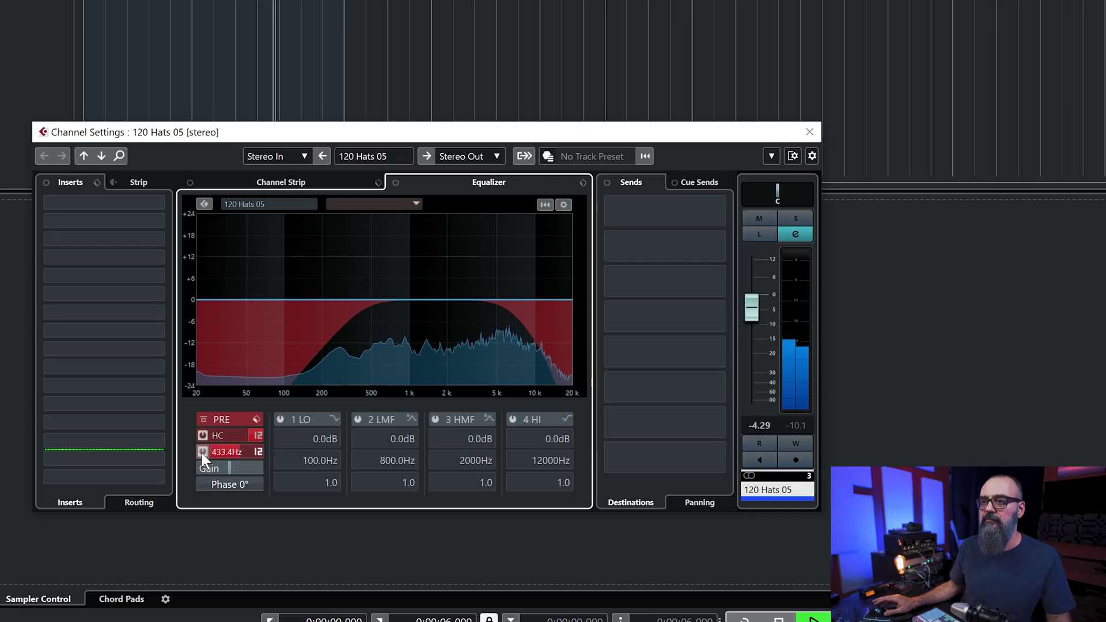
{"action": "left_click", "coordinate": [809, 132]}
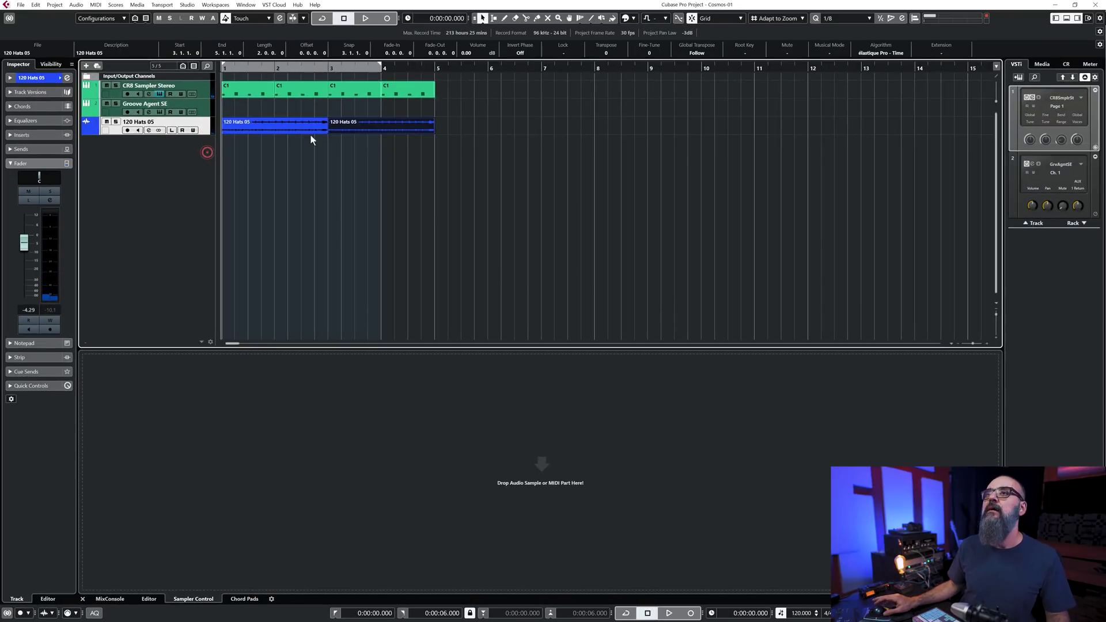
- Clear the hi-hat filters in COSMOS and search the loops for "piano" within 4 BPM of the host tempo of 120
{"action": "left_click", "coordinate": [208, 92]}
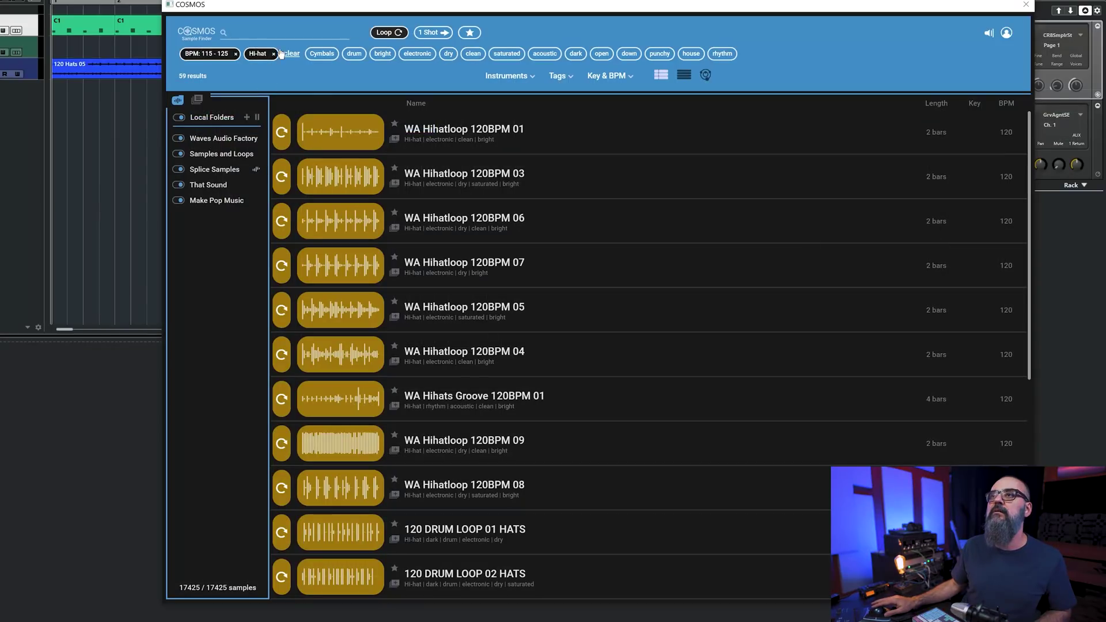
{"action": "left_click", "coordinate": [286, 53]}
{"action": "left_click", "coordinate": [285, 36]}
{"action": "type", "text": "plano"}
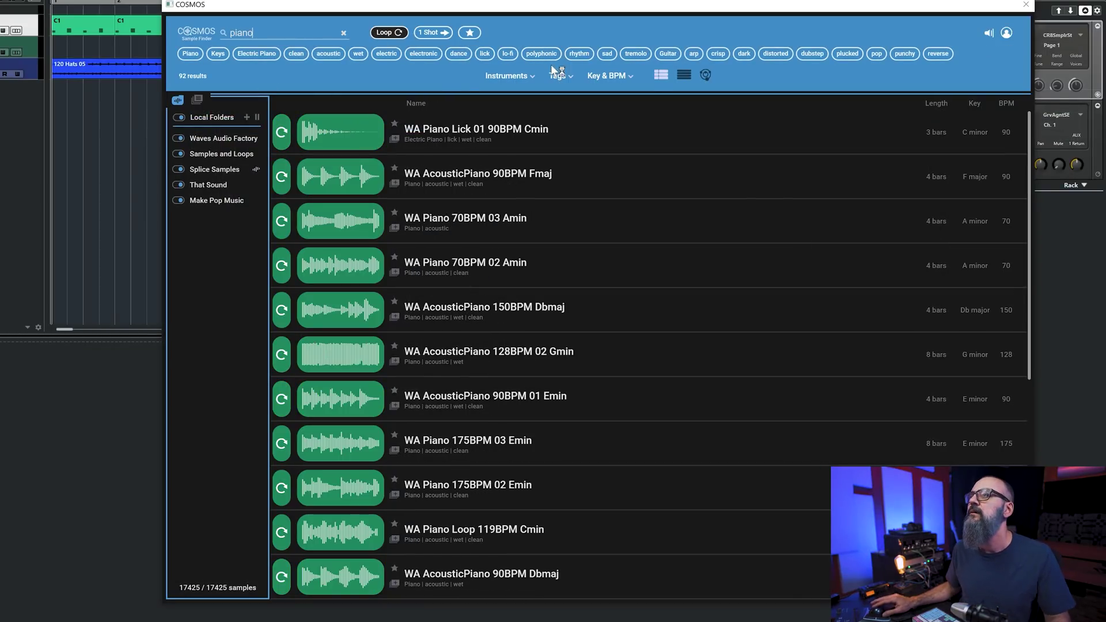
{"action": "left_click", "coordinate": [615, 76]}
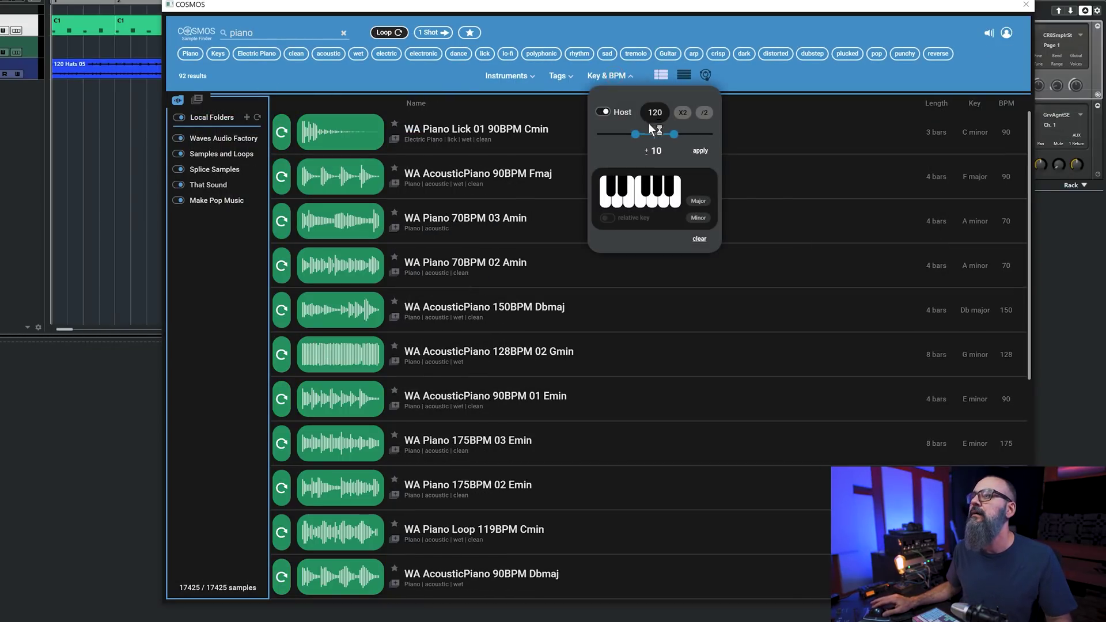
{"action": "left_click_drag", "start_coordinate": [636, 135], "coordinate": [645, 139]}
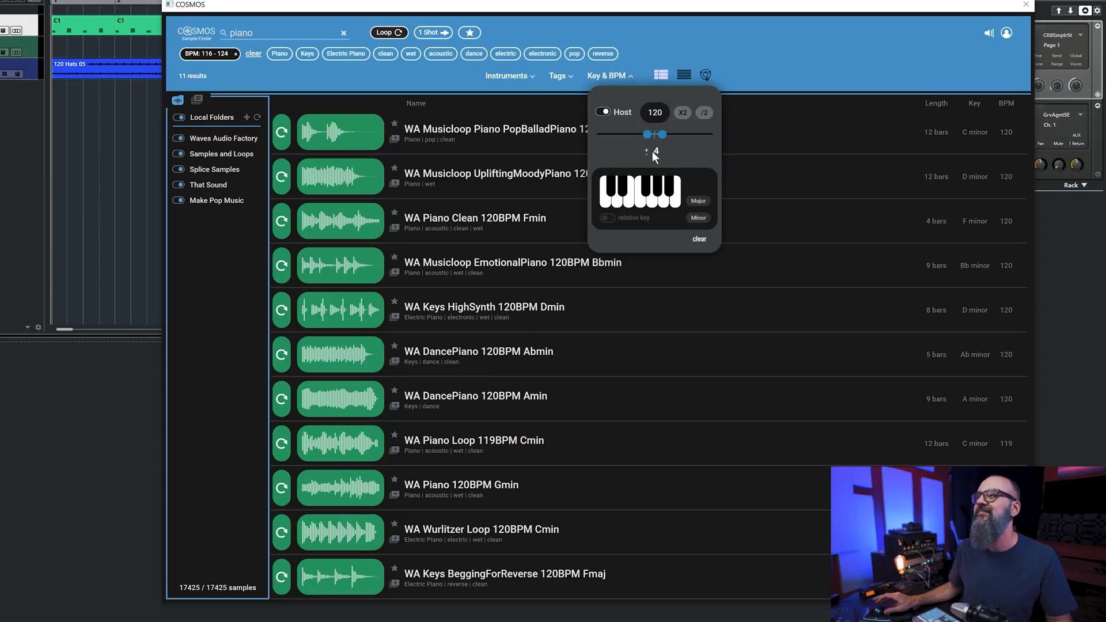
- Preview several piano loops, add WA Musicloop Piano PopBalladPiano 120BPM Cmin at bar 1 on a new audio track, and close COSMOS
{"action": "left_click", "coordinate": [283, 141]}
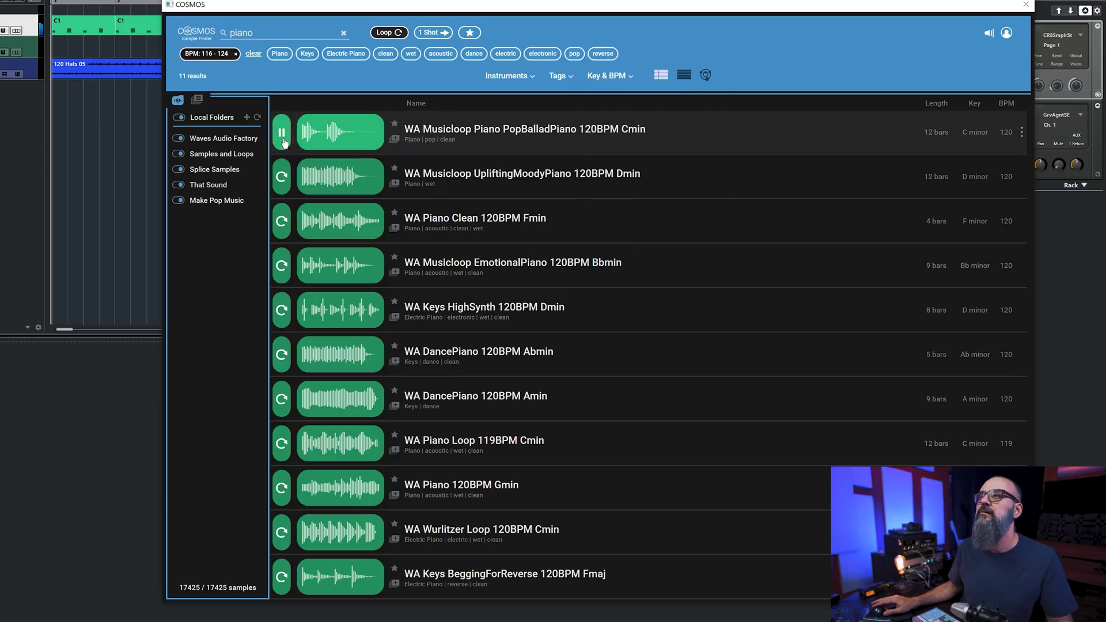
{"action": "left_click", "coordinate": [282, 179]}
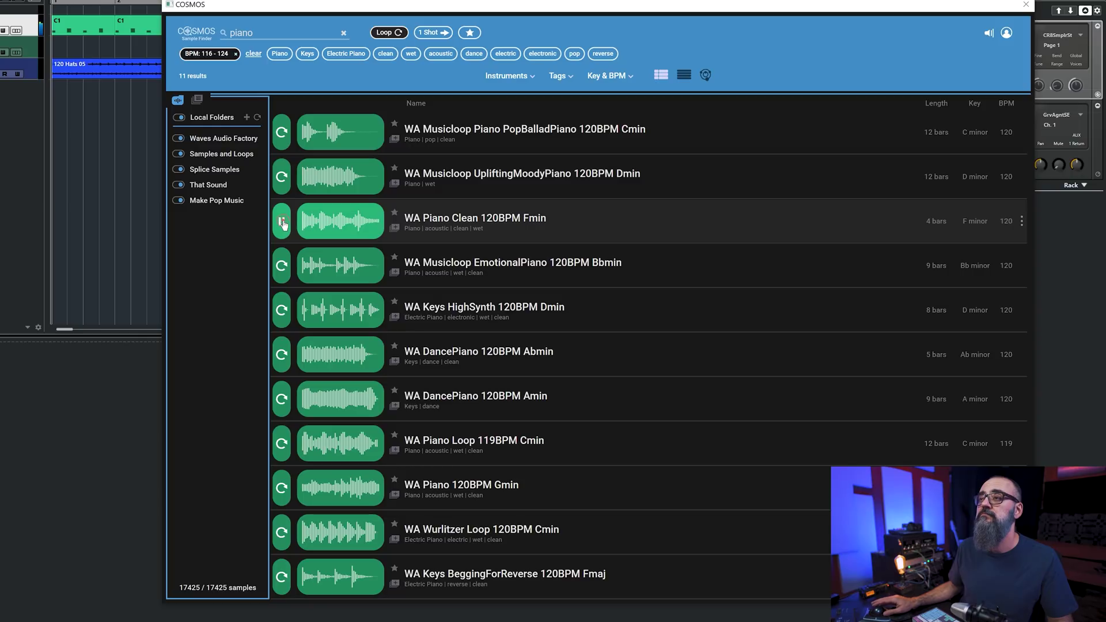
{"action": "left_click", "coordinate": [281, 267]}
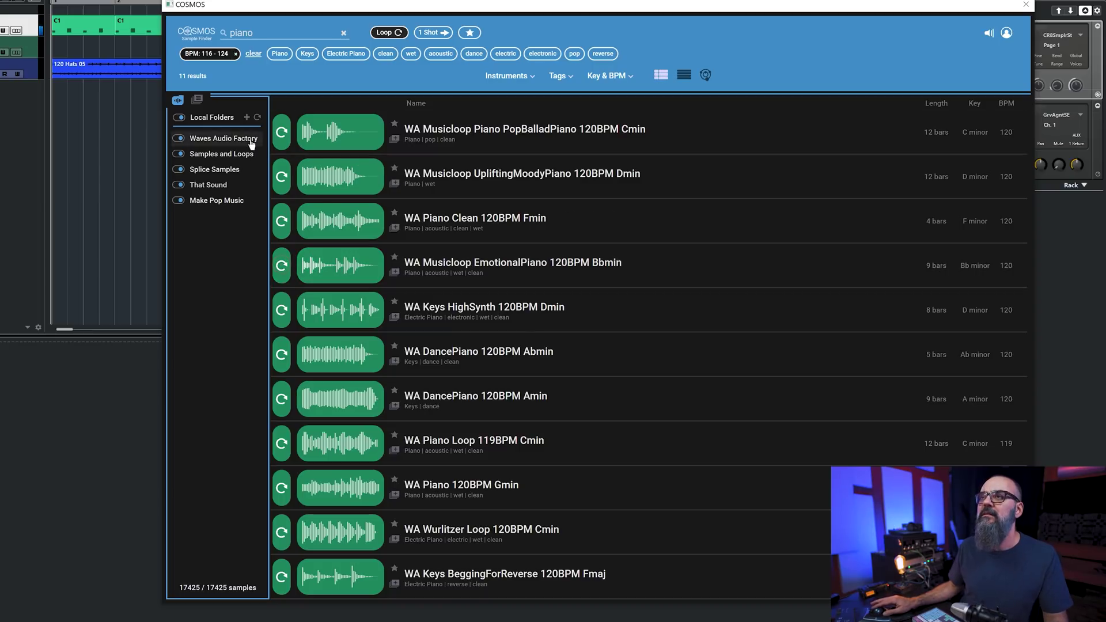
{"action": "left_click", "coordinate": [281, 134]}
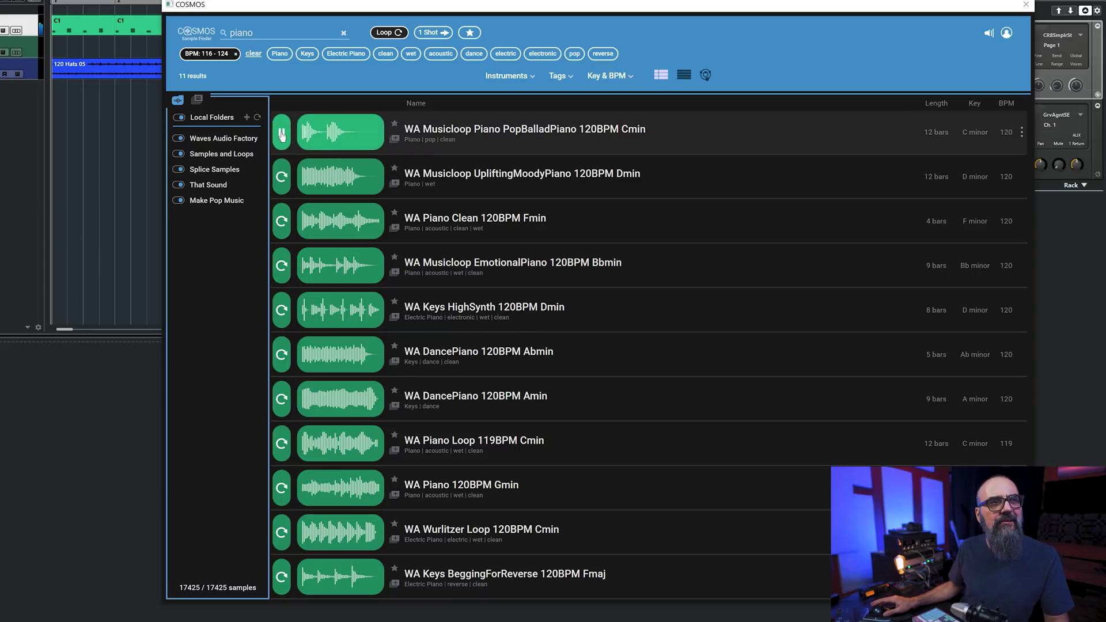
{"action": "left_click_drag", "start_coordinate": [337, 134], "coordinate": [141, 168]}
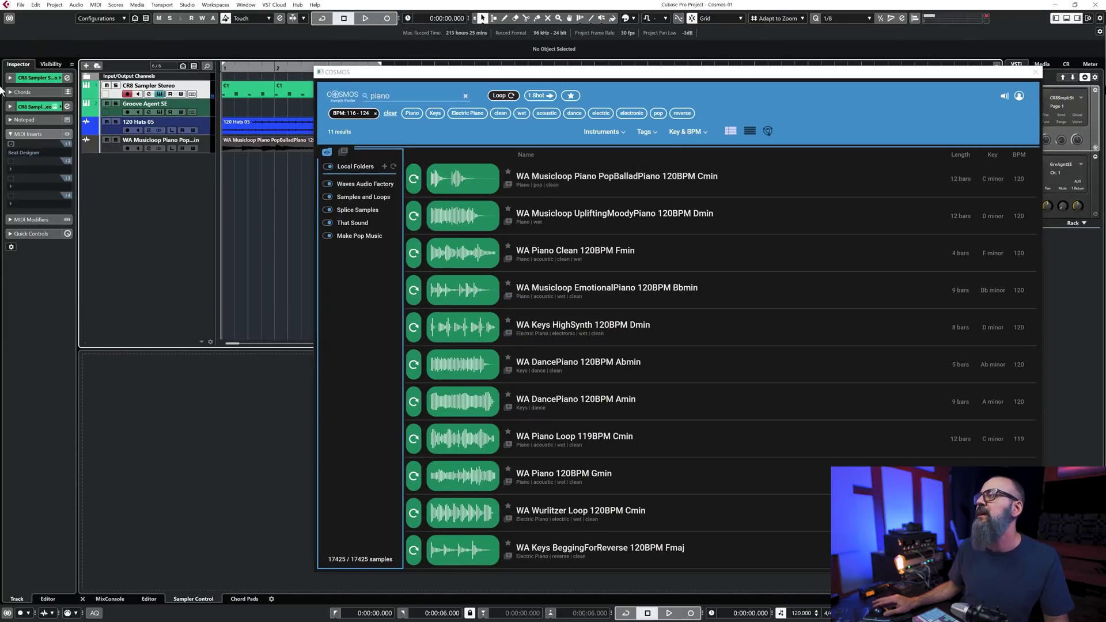
{"action": "left_click", "coordinate": [1035, 71]}
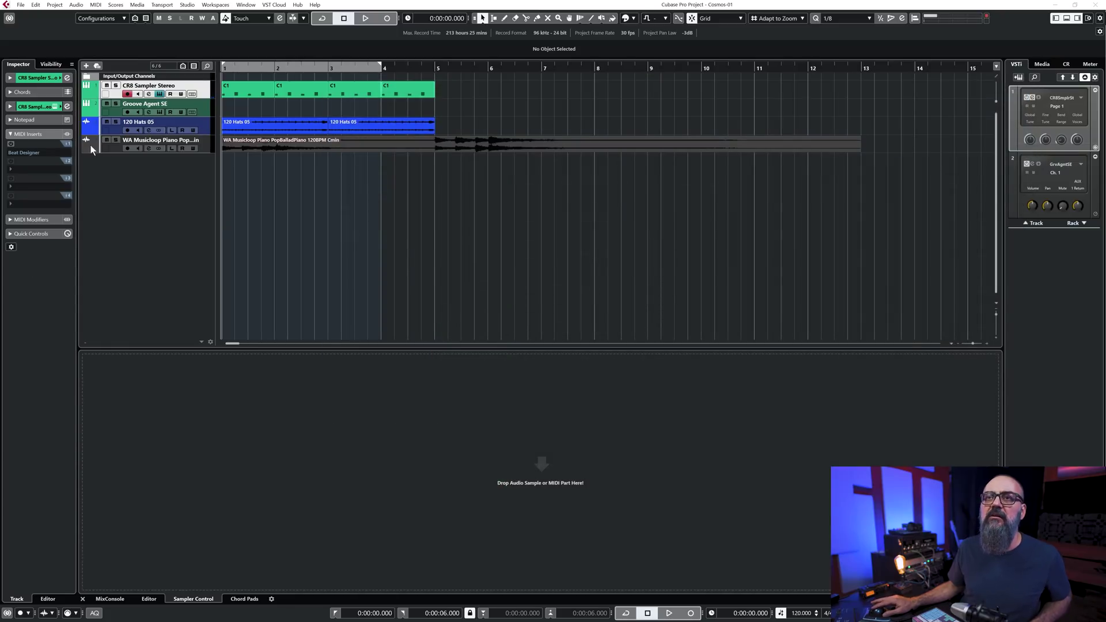
- Colour the piano track purple and lower its volume to -5.52 dB while playing back the arrangement
{"action": "left_click", "coordinate": [93, 146]}
{"action": "left_click", "coordinate": [93, 192]}
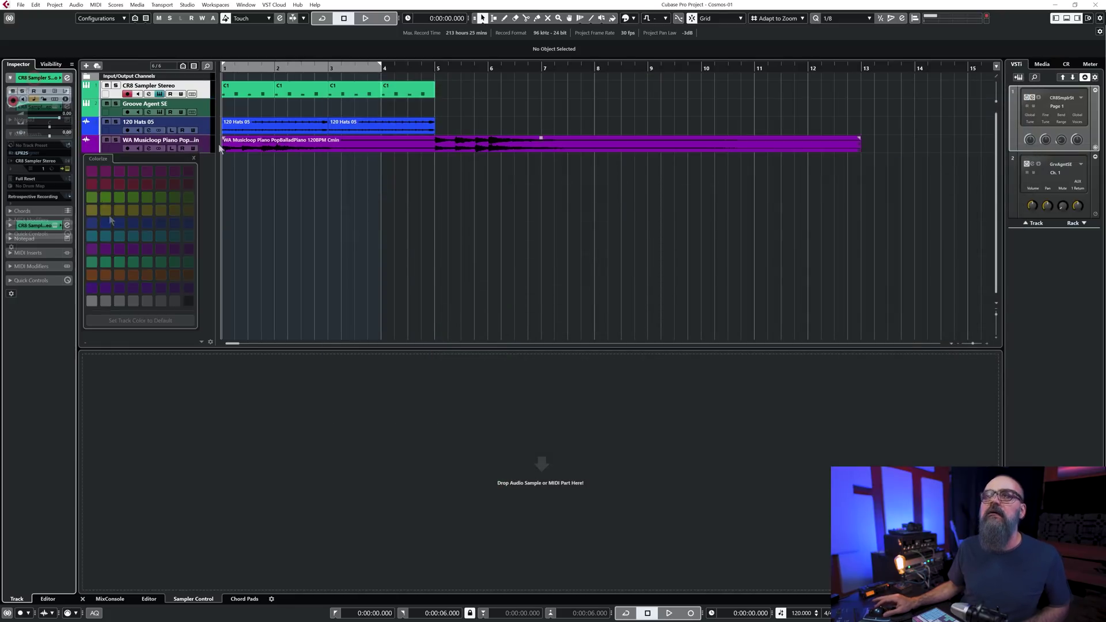
{"action": "left_click", "coordinate": [203, 146]}
{"action": "left_click_drag", "start_coordinate": [245, 68], "coordinate": [407, 189]}
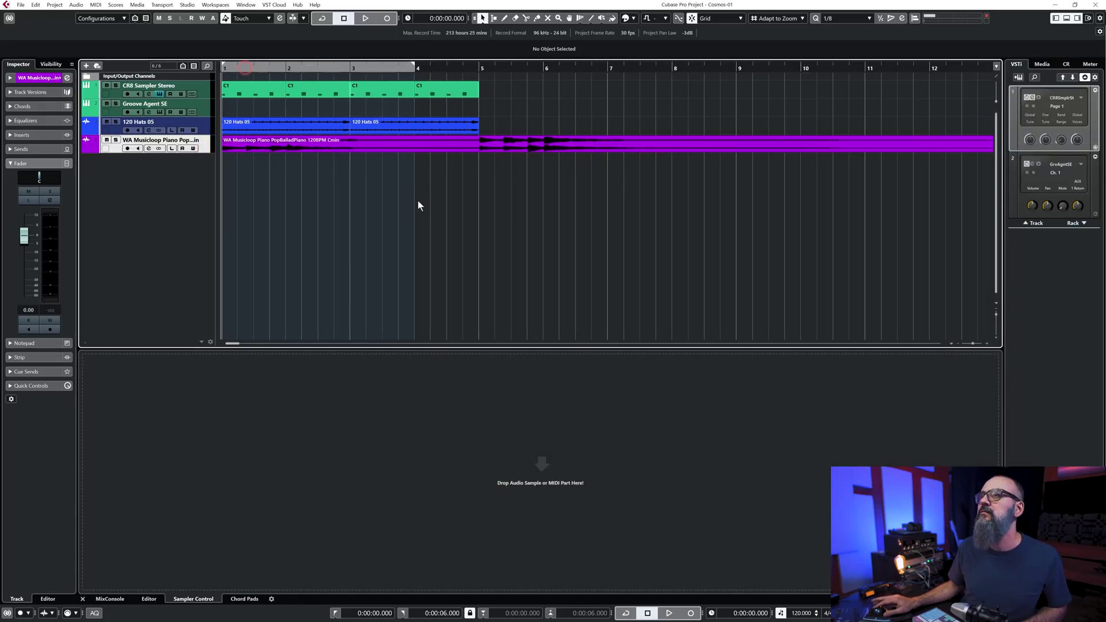
{"action": "key", "text": "g"}
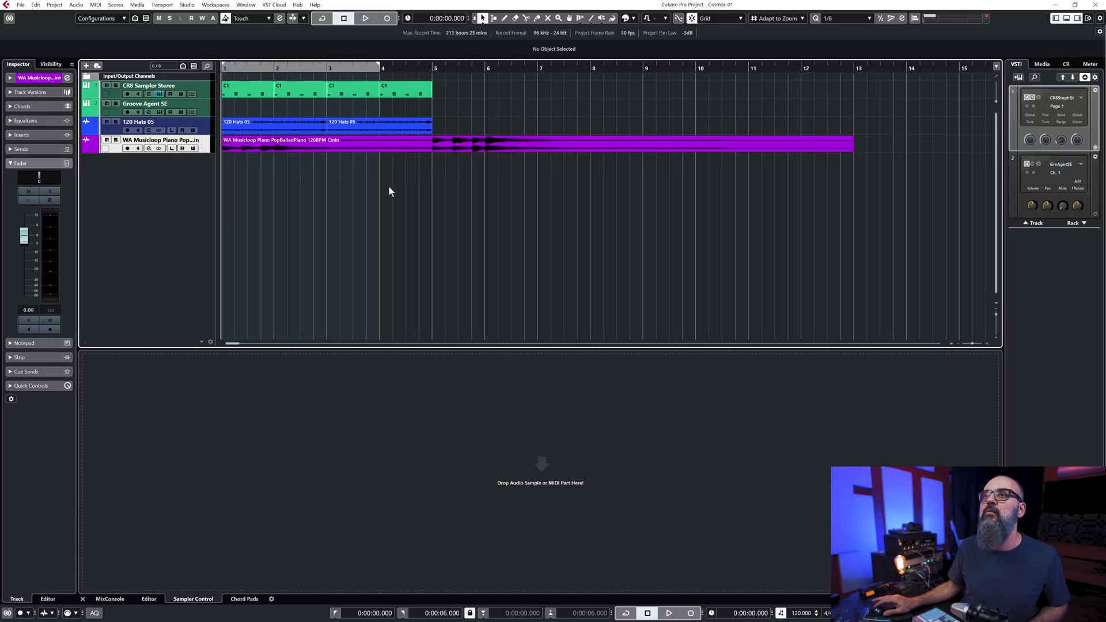
{"action": "left_click", "coordinate": [312, 145]}
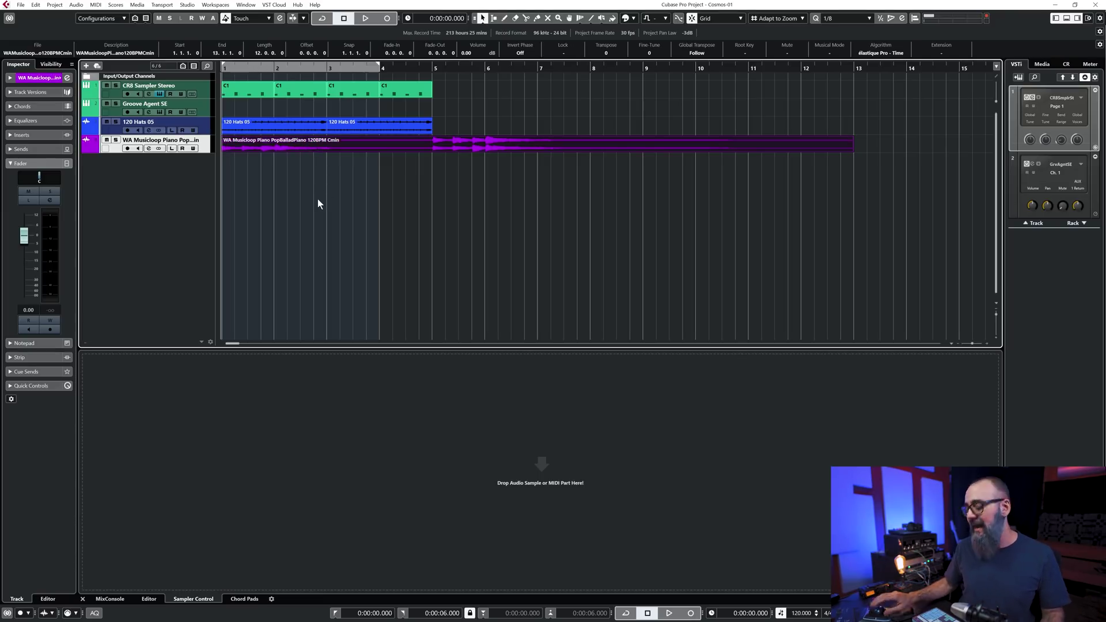
{"action": "key", "text": "space"}
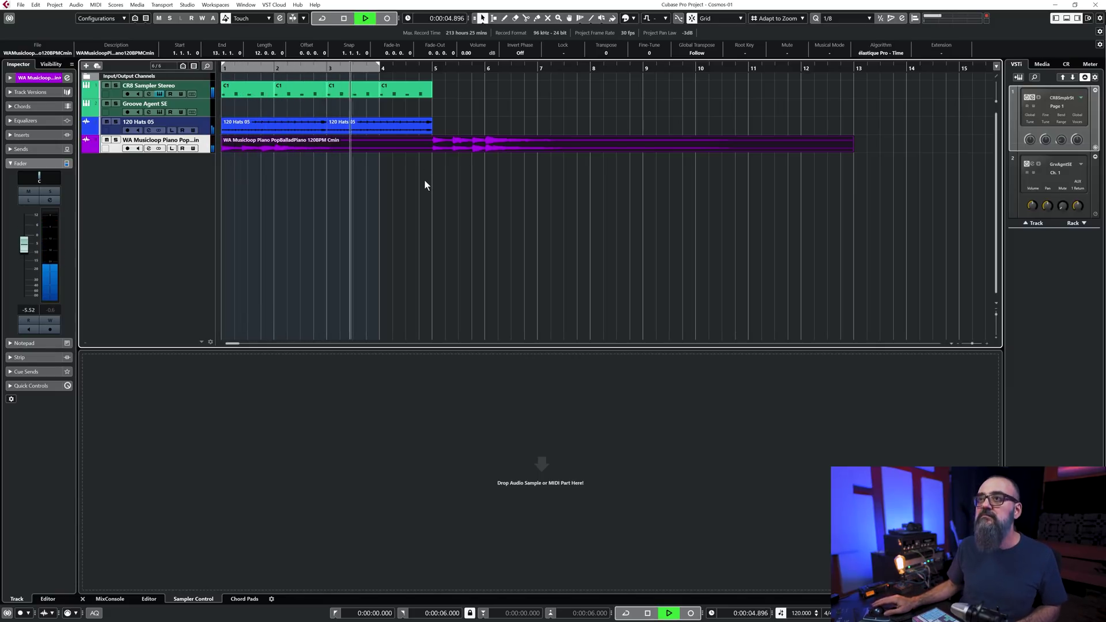
- Remove bar 4 from the piano loop so the rest moves up to bar 4, and trim its end to bar 7
{"action": "left_click", "coordinate": [425, 144]}
{"action": "key", "text": "space"}
{"action": "key", "text": "2"}
{"action": "left_click_drag", "start_coordinate": [380, 145], "coordinate": [424, 147]}
{"action": "key", "text": "Delete"}
{"action": "key", "text": "1"}
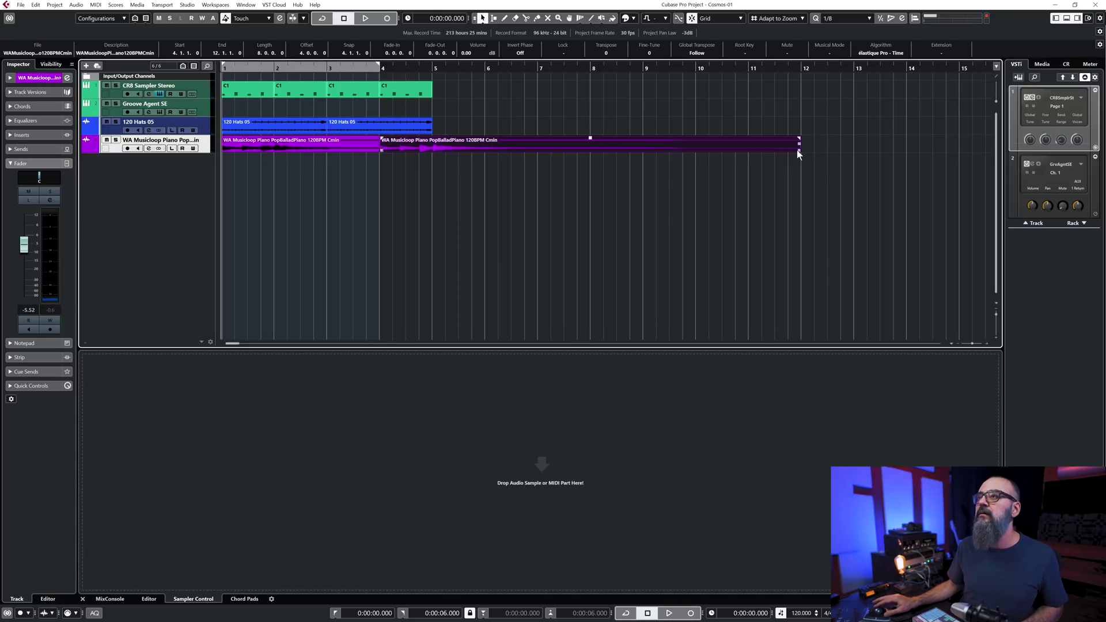
{"action": "left_click_drag", "start_coordinate": [799, 150], "coordinate": [539, 153]}
- Duplicate the drum parts, hi-hat loops and piano events until all tracks run to bar 13, and play back the arrangement
{"action": "key", "text": "ctrl+d"}
{"action": "key", "text": "space"}
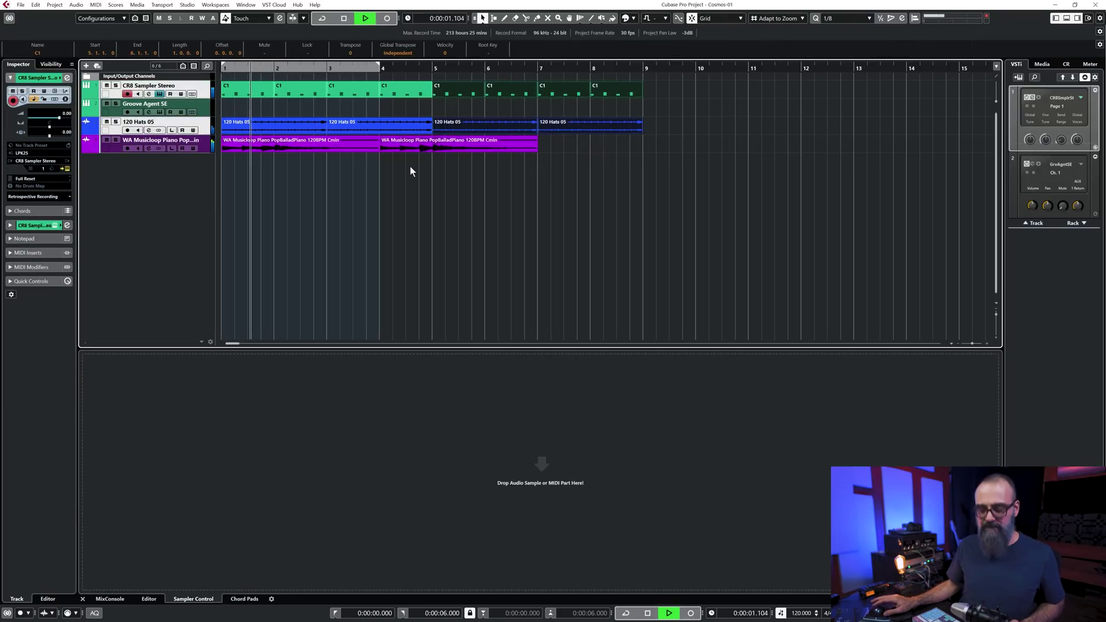
{"action": "key", "text": "ctrl+d"}
{"action": "left_click_drag", "start_coordinate": [452, 175], "coordinate": [368, 142]}
{"action": "key", "text": "ctrl+d"}
{"action": "key", "text": "ctrl+d"}
{"action": "key", "text": "g"}
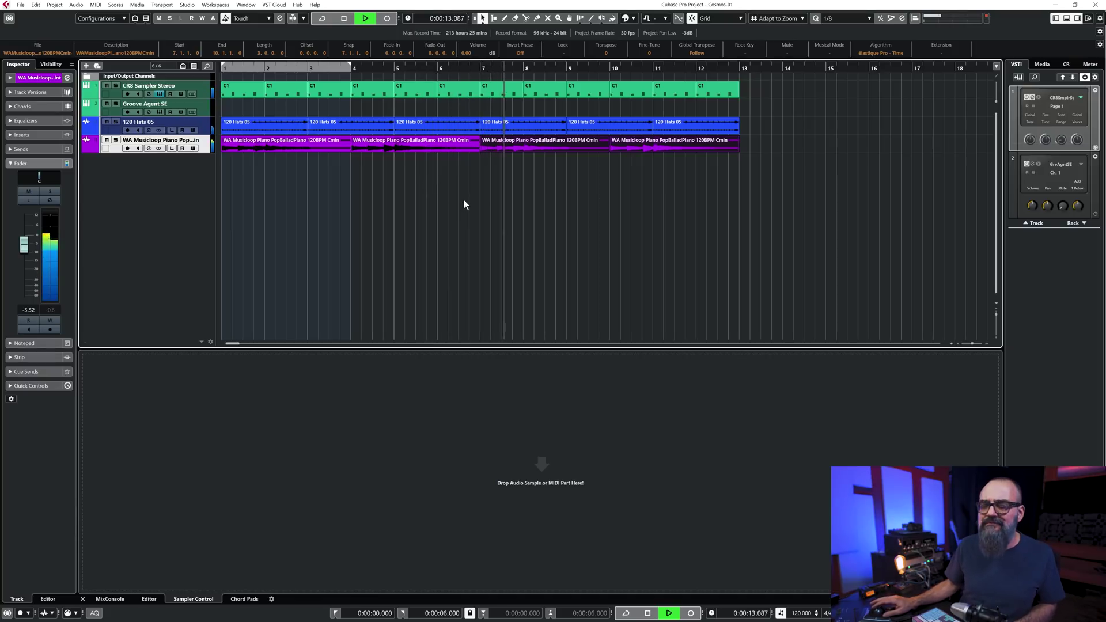
{"action": "key", "text": "space"}
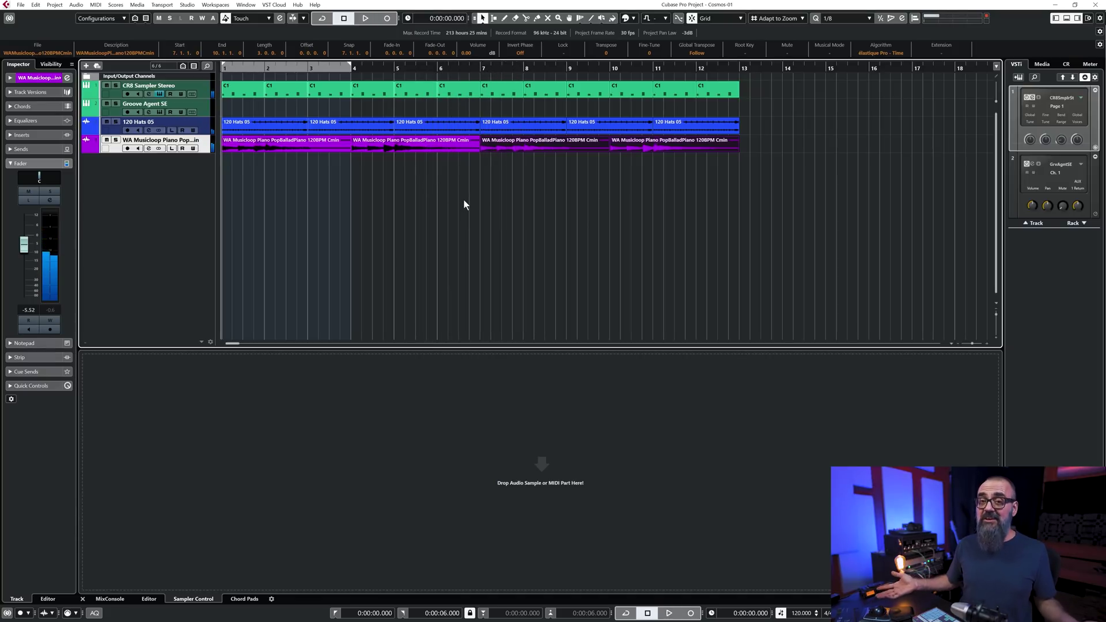
- Load the KICK HARD 14 one-shot from COSMOS into Sampler Control as a new sampler track
{"action": "left_click", "coordinate": [464, 201]}
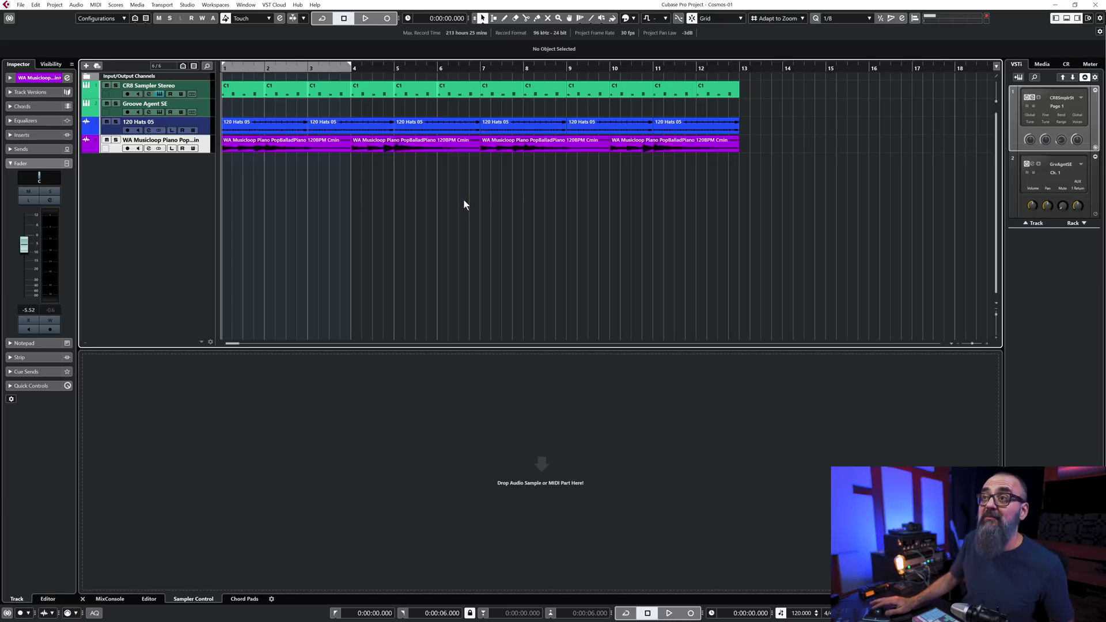
{"action": "key", "text": "Up"}
{"action": "key", "text": "Up"}
{"action": "key", "text": "Up"}
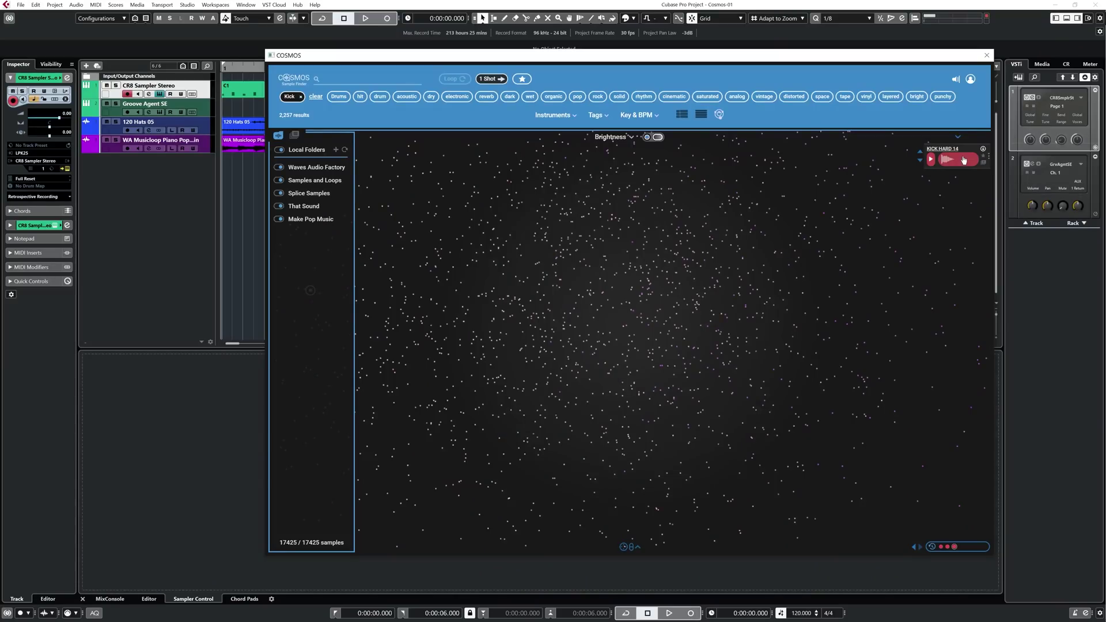
{"action": "left_click_drag", "start_coordinate": [963, 160], "coordinate": [209, 429]}
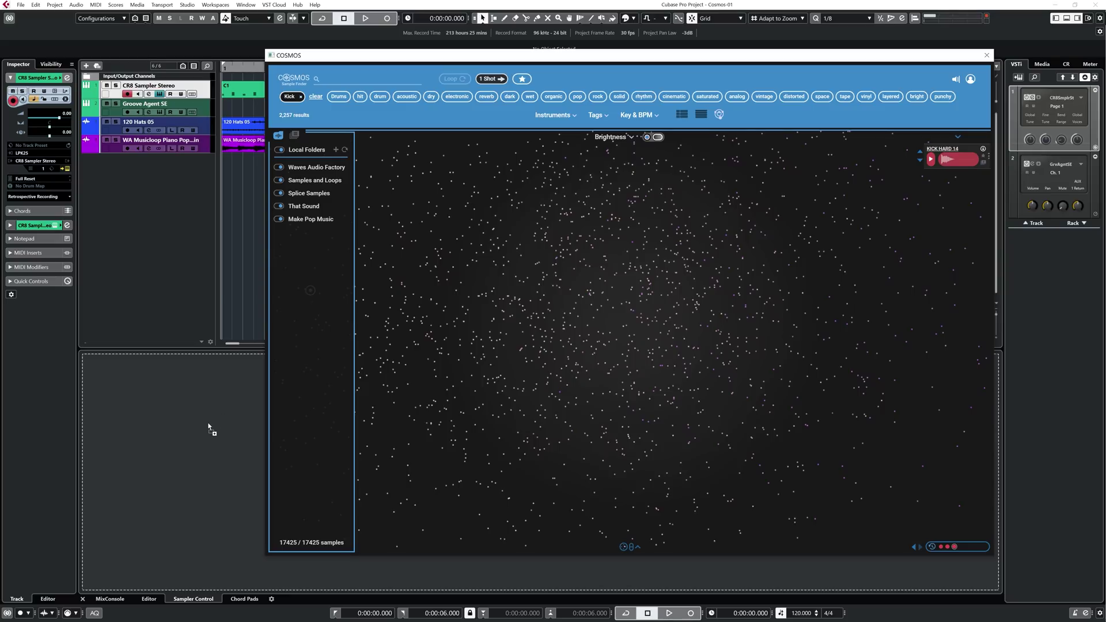
{"action": "left_click_drag", "start_coordinate": [209, 429], "coordinate": [208, 422]}
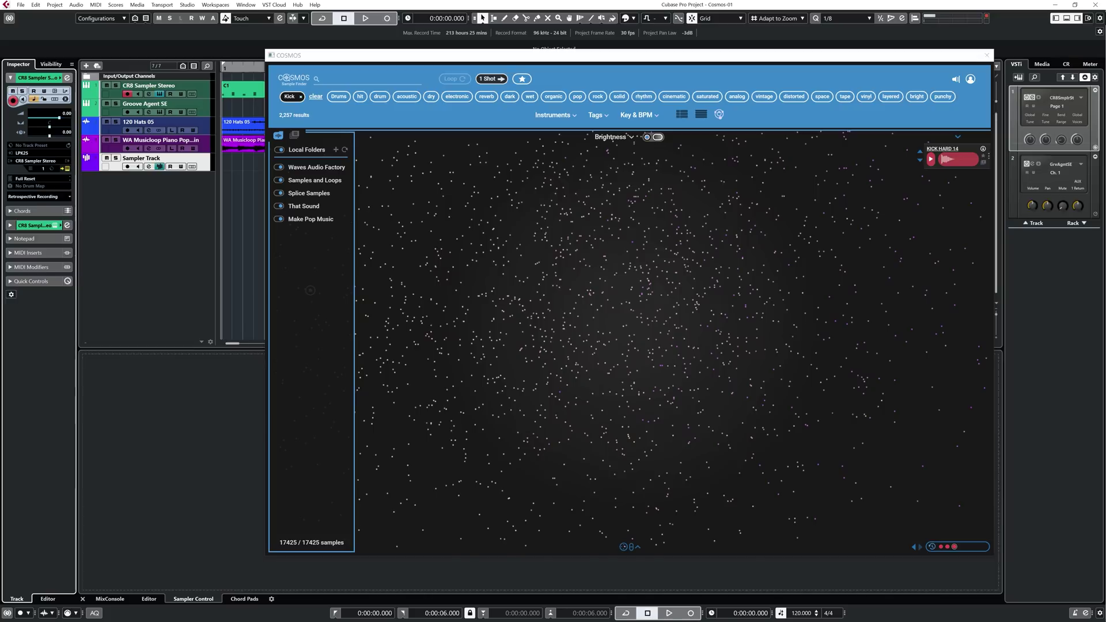
- Load the KICK HARD 14 one-shot from COSMOS onto the C1 pad of Groove Agent SE
{"action": "left_click", "coordinate": [987, 55]}
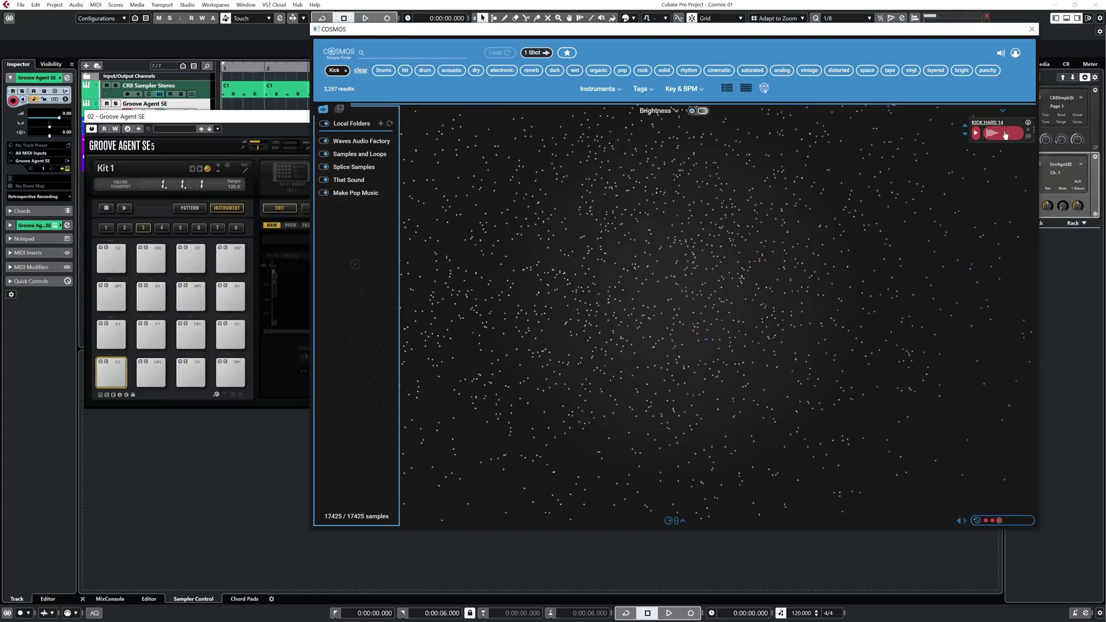
{"action": "left_click_drag", "start_coordinate": [1005, 134], "coordinate": [116, 374]}
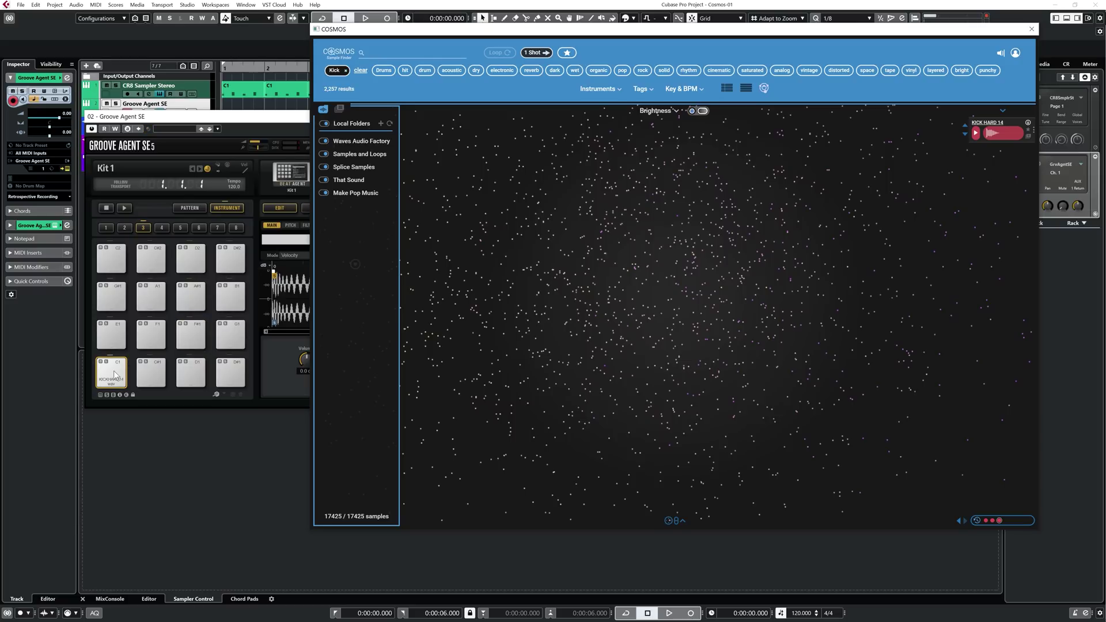